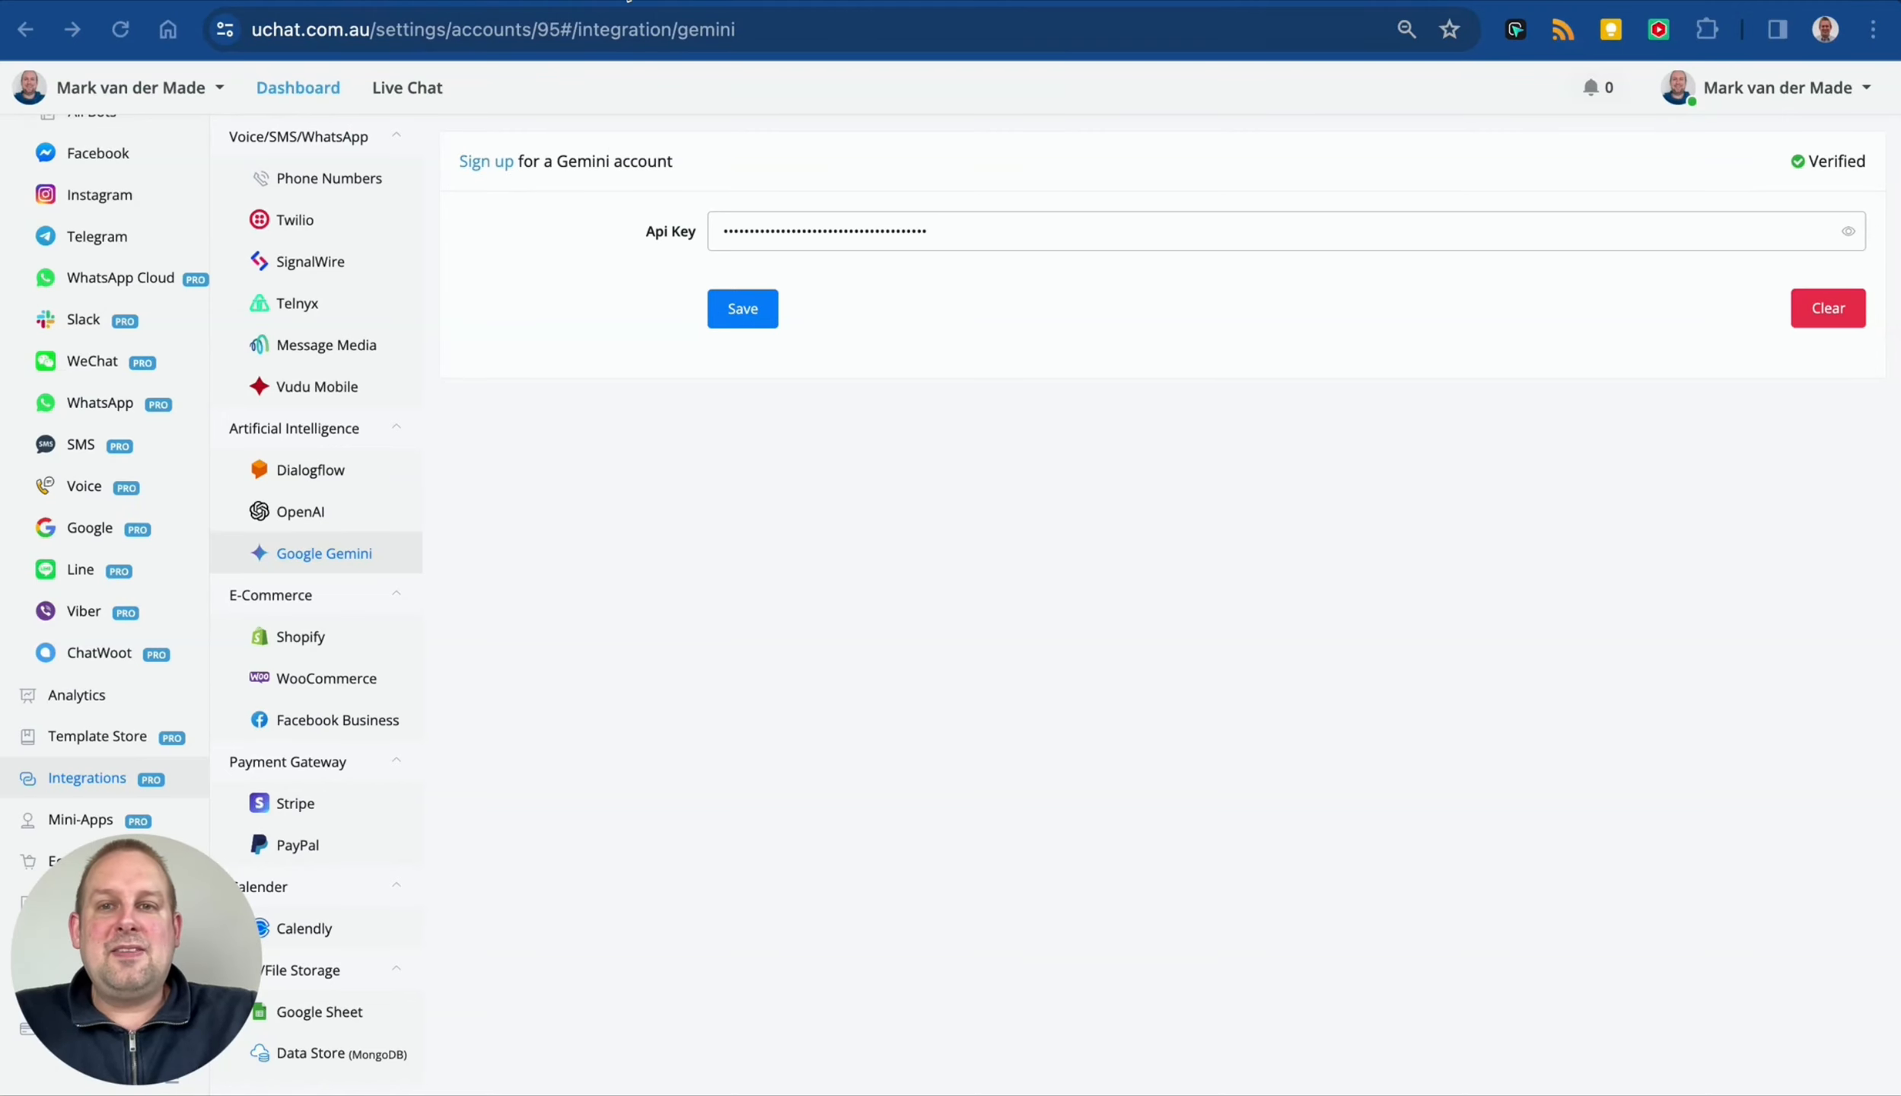
Step: Open the Gemini sign-up page, follow its Google AI Studio API key link, and return to the Gemini integration's API key settings
click(486, 160)
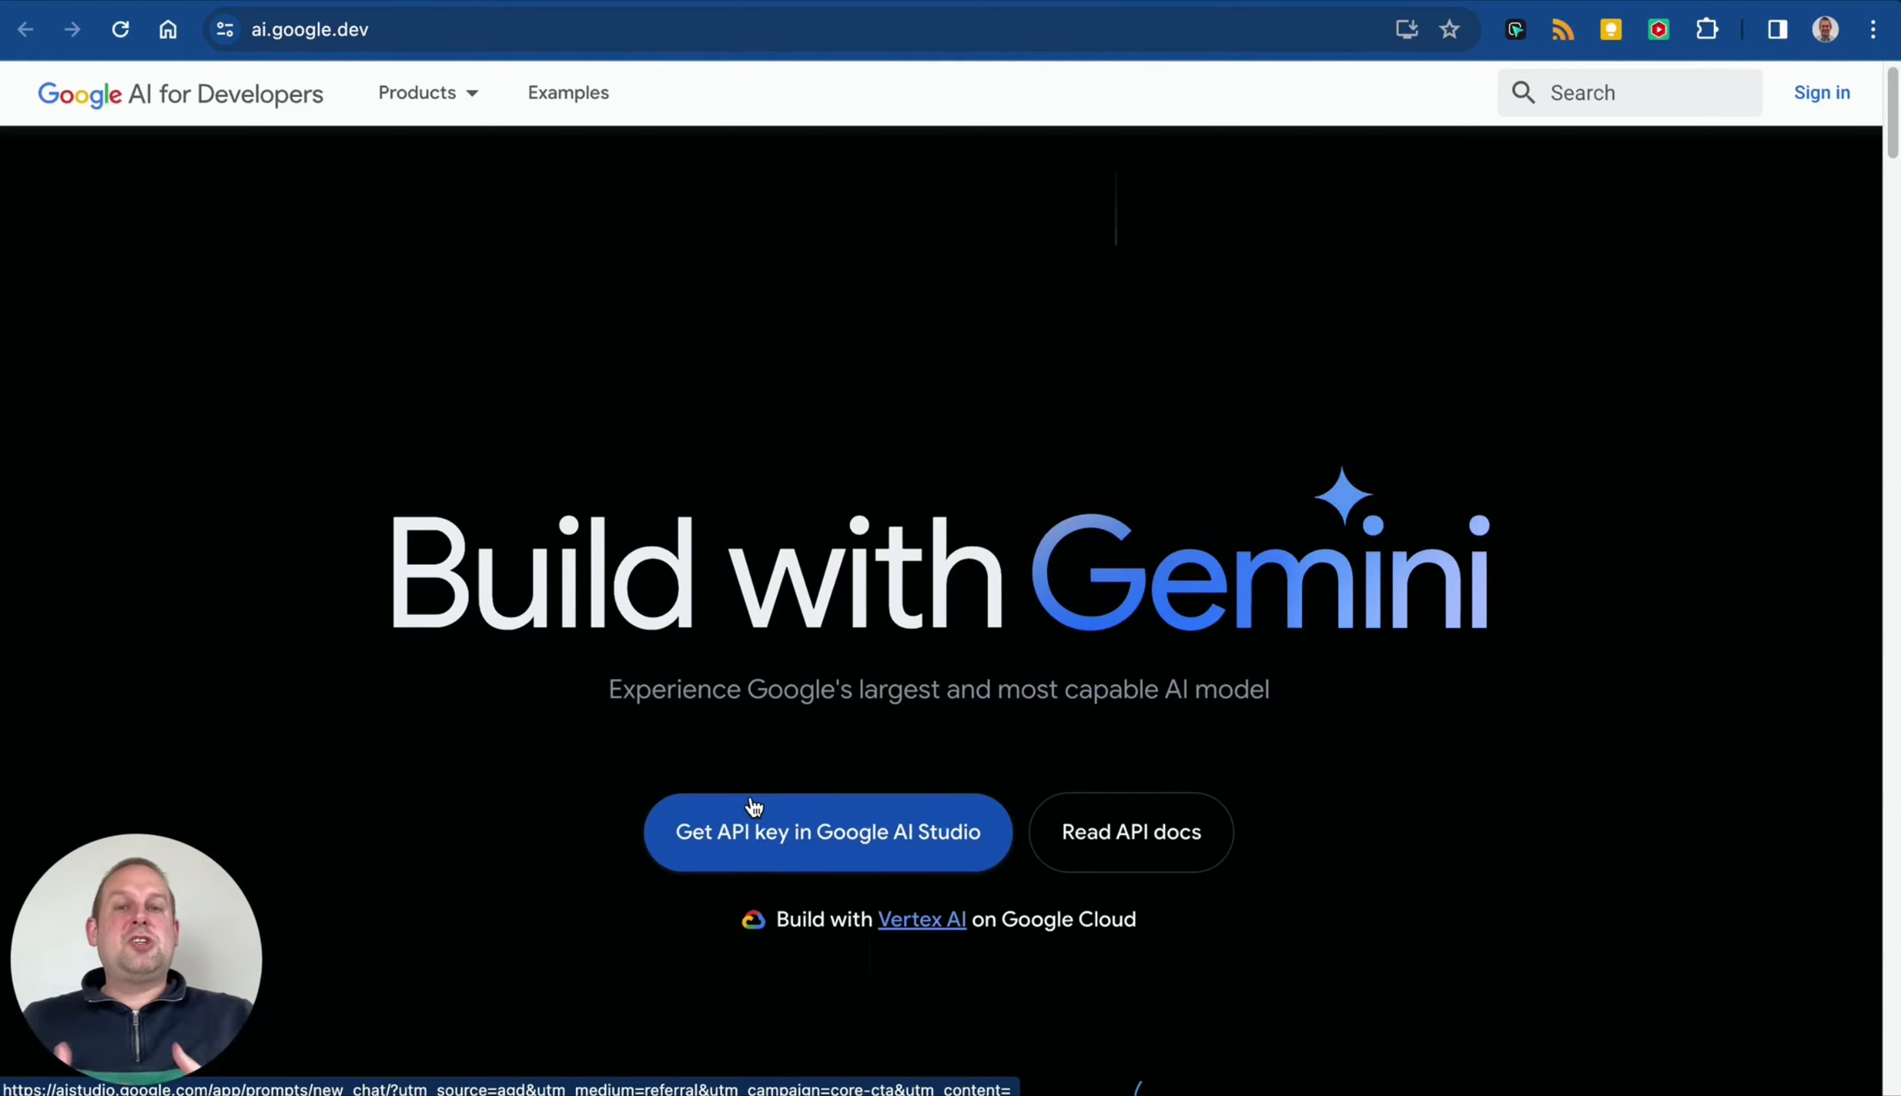
click(792, 818)
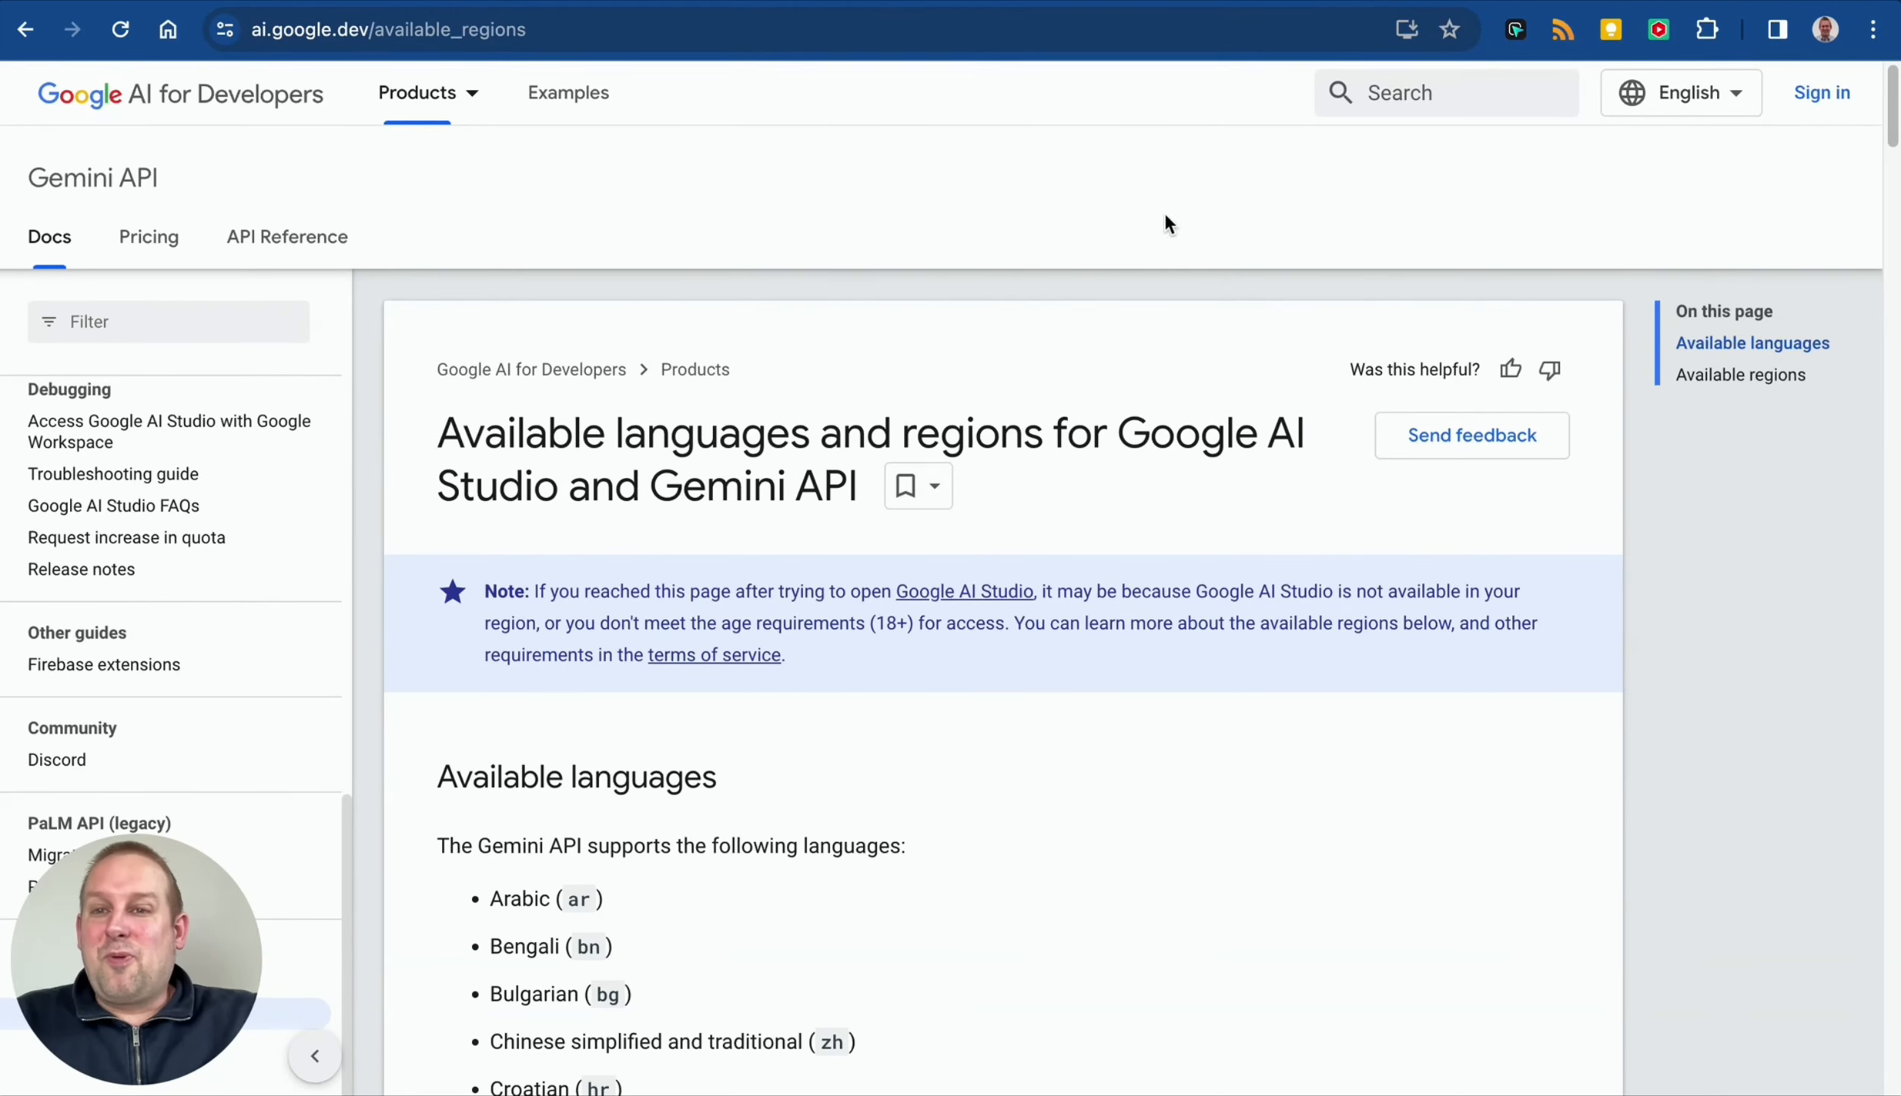
click(27, 33)
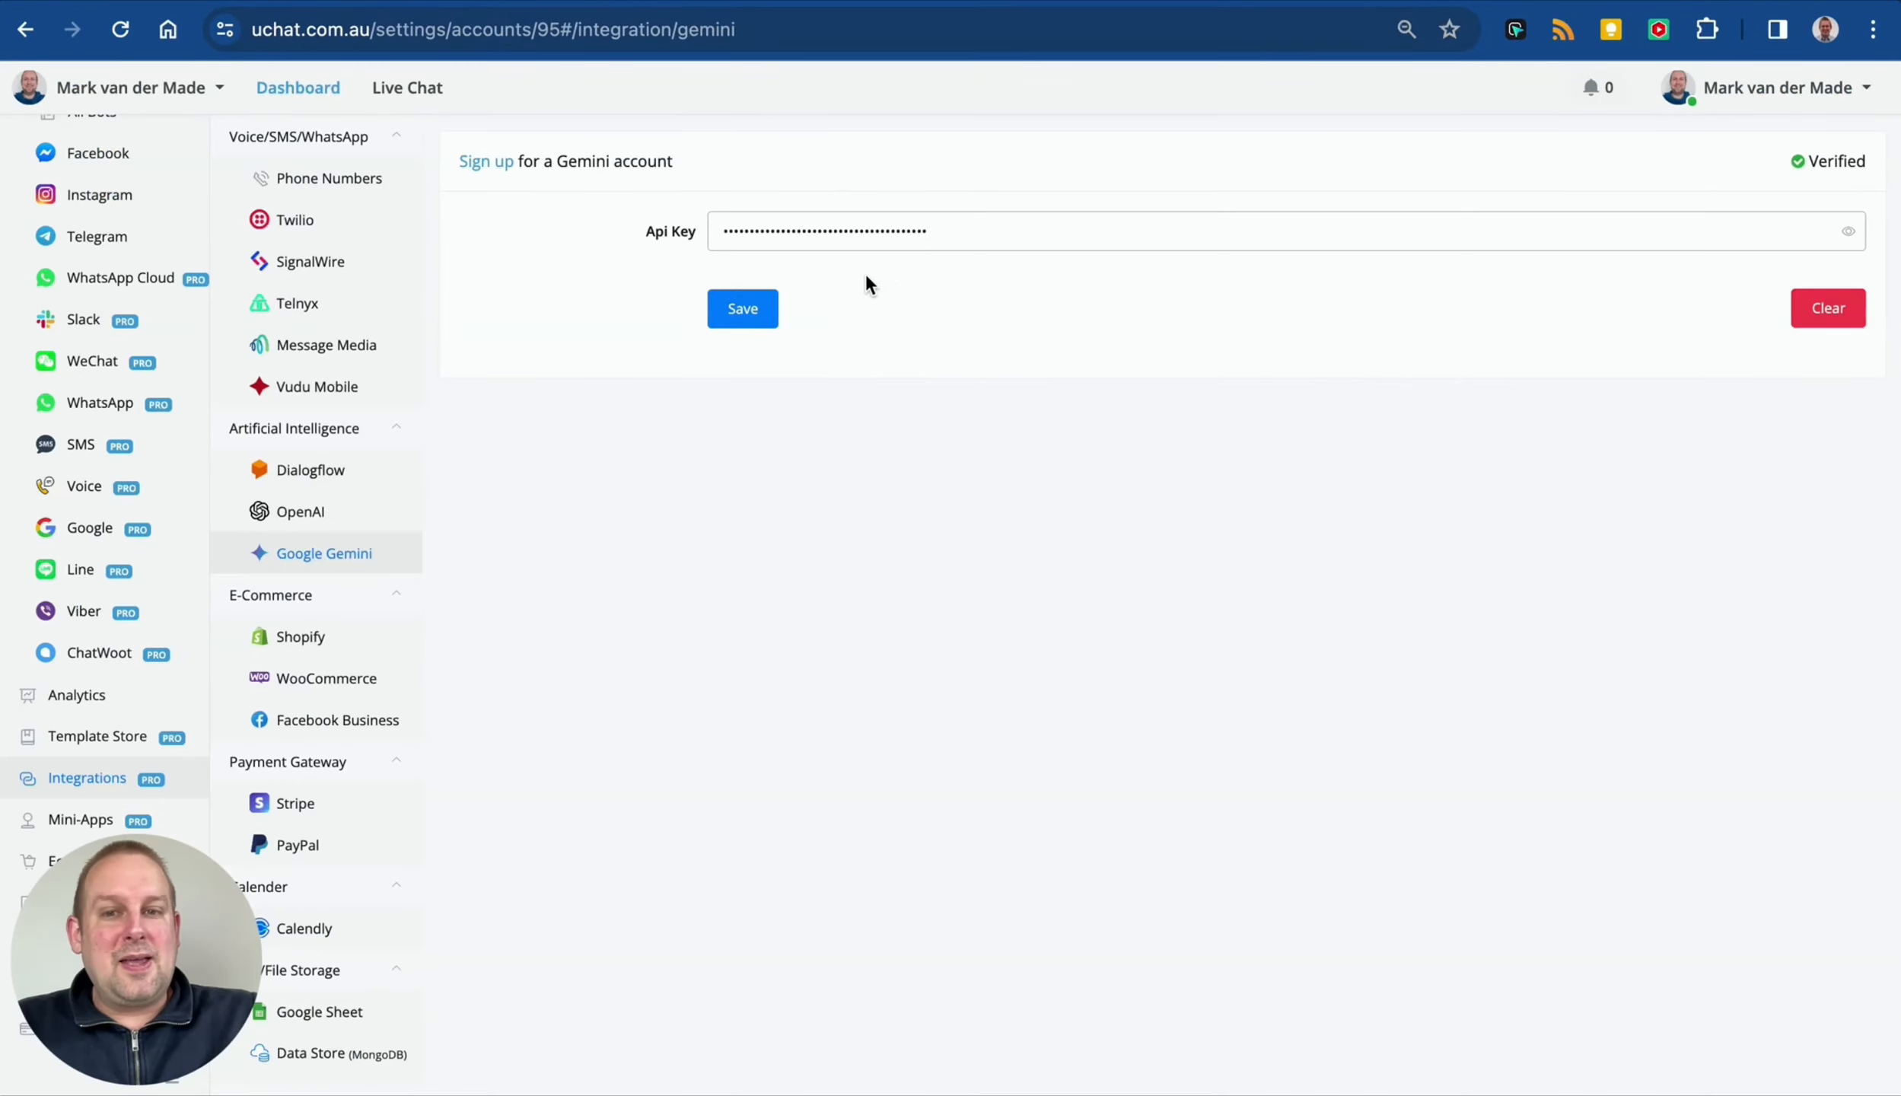
click(904, 245)
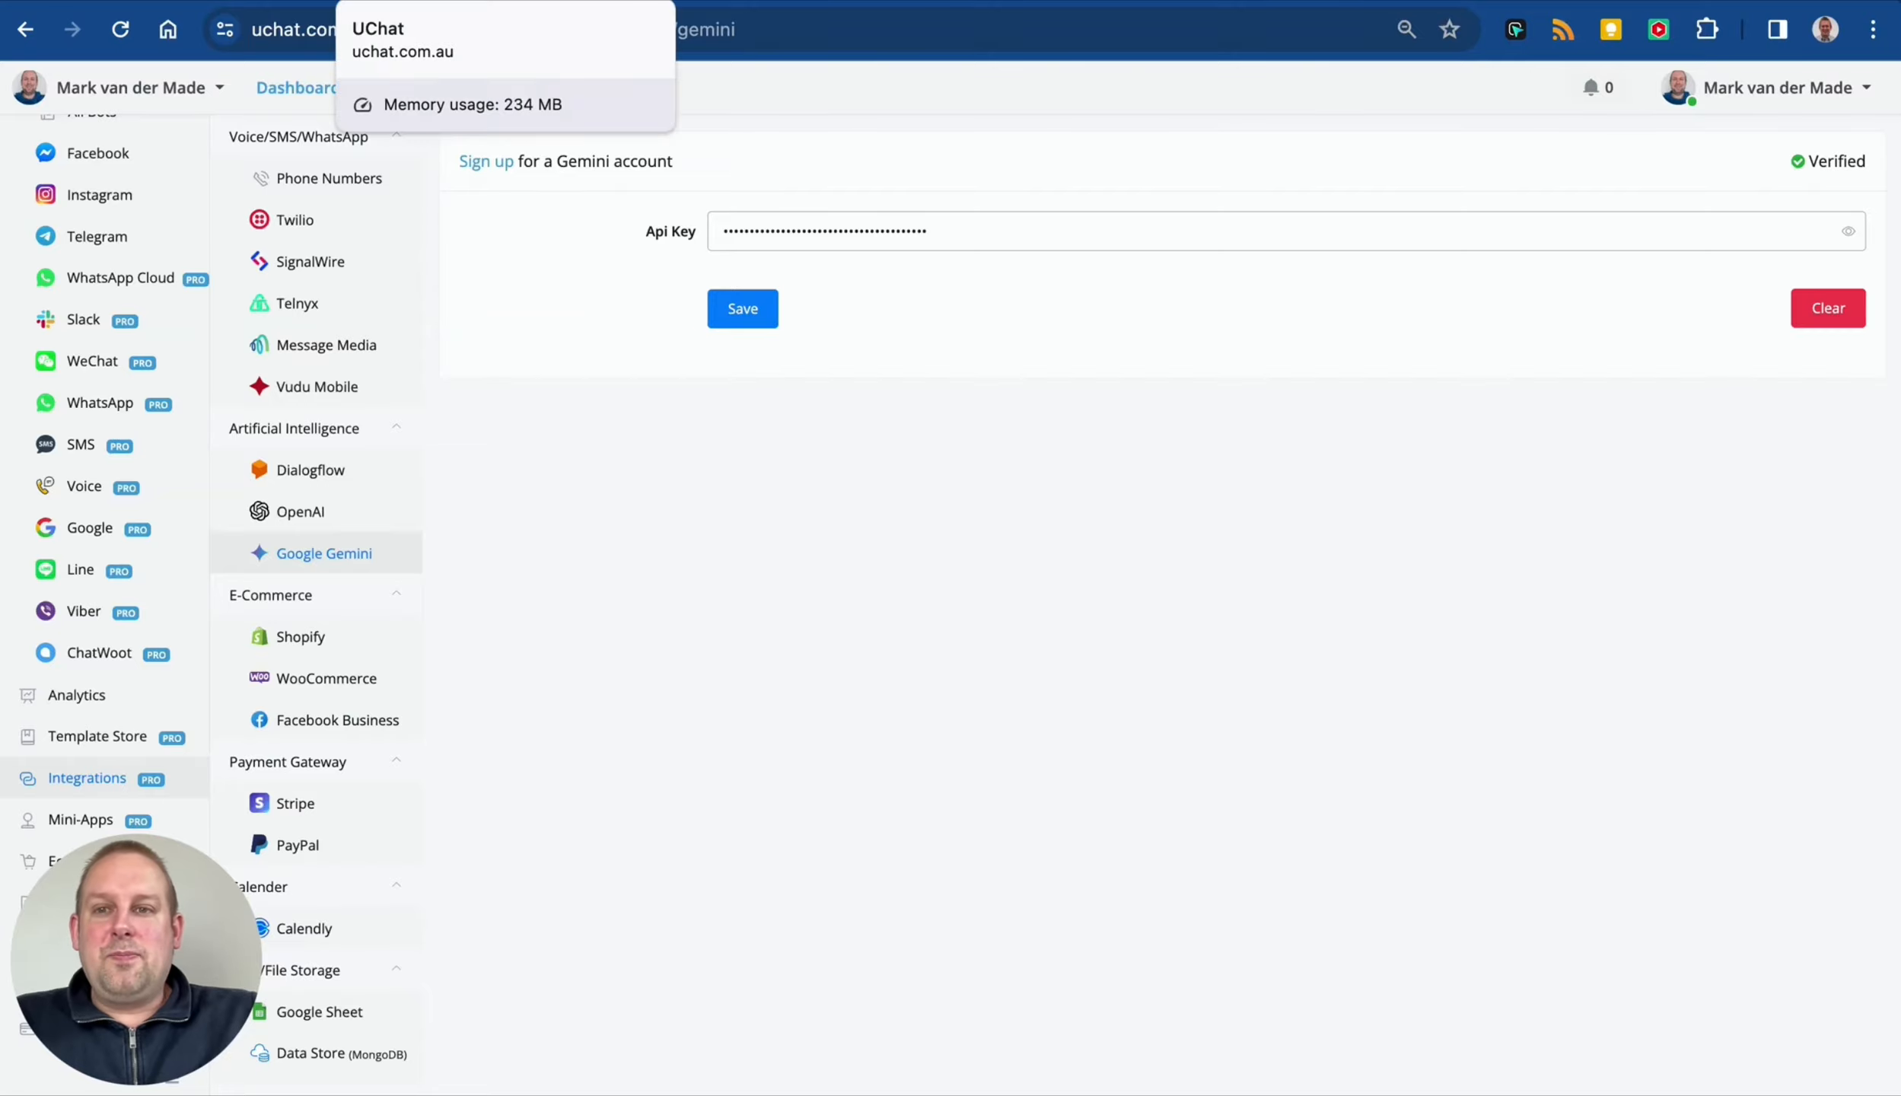
Step: In the Google Gemini test flow, add an Action step and align it beside the Start step
click(441, 1)
drag(1042, 687, 646, 614)
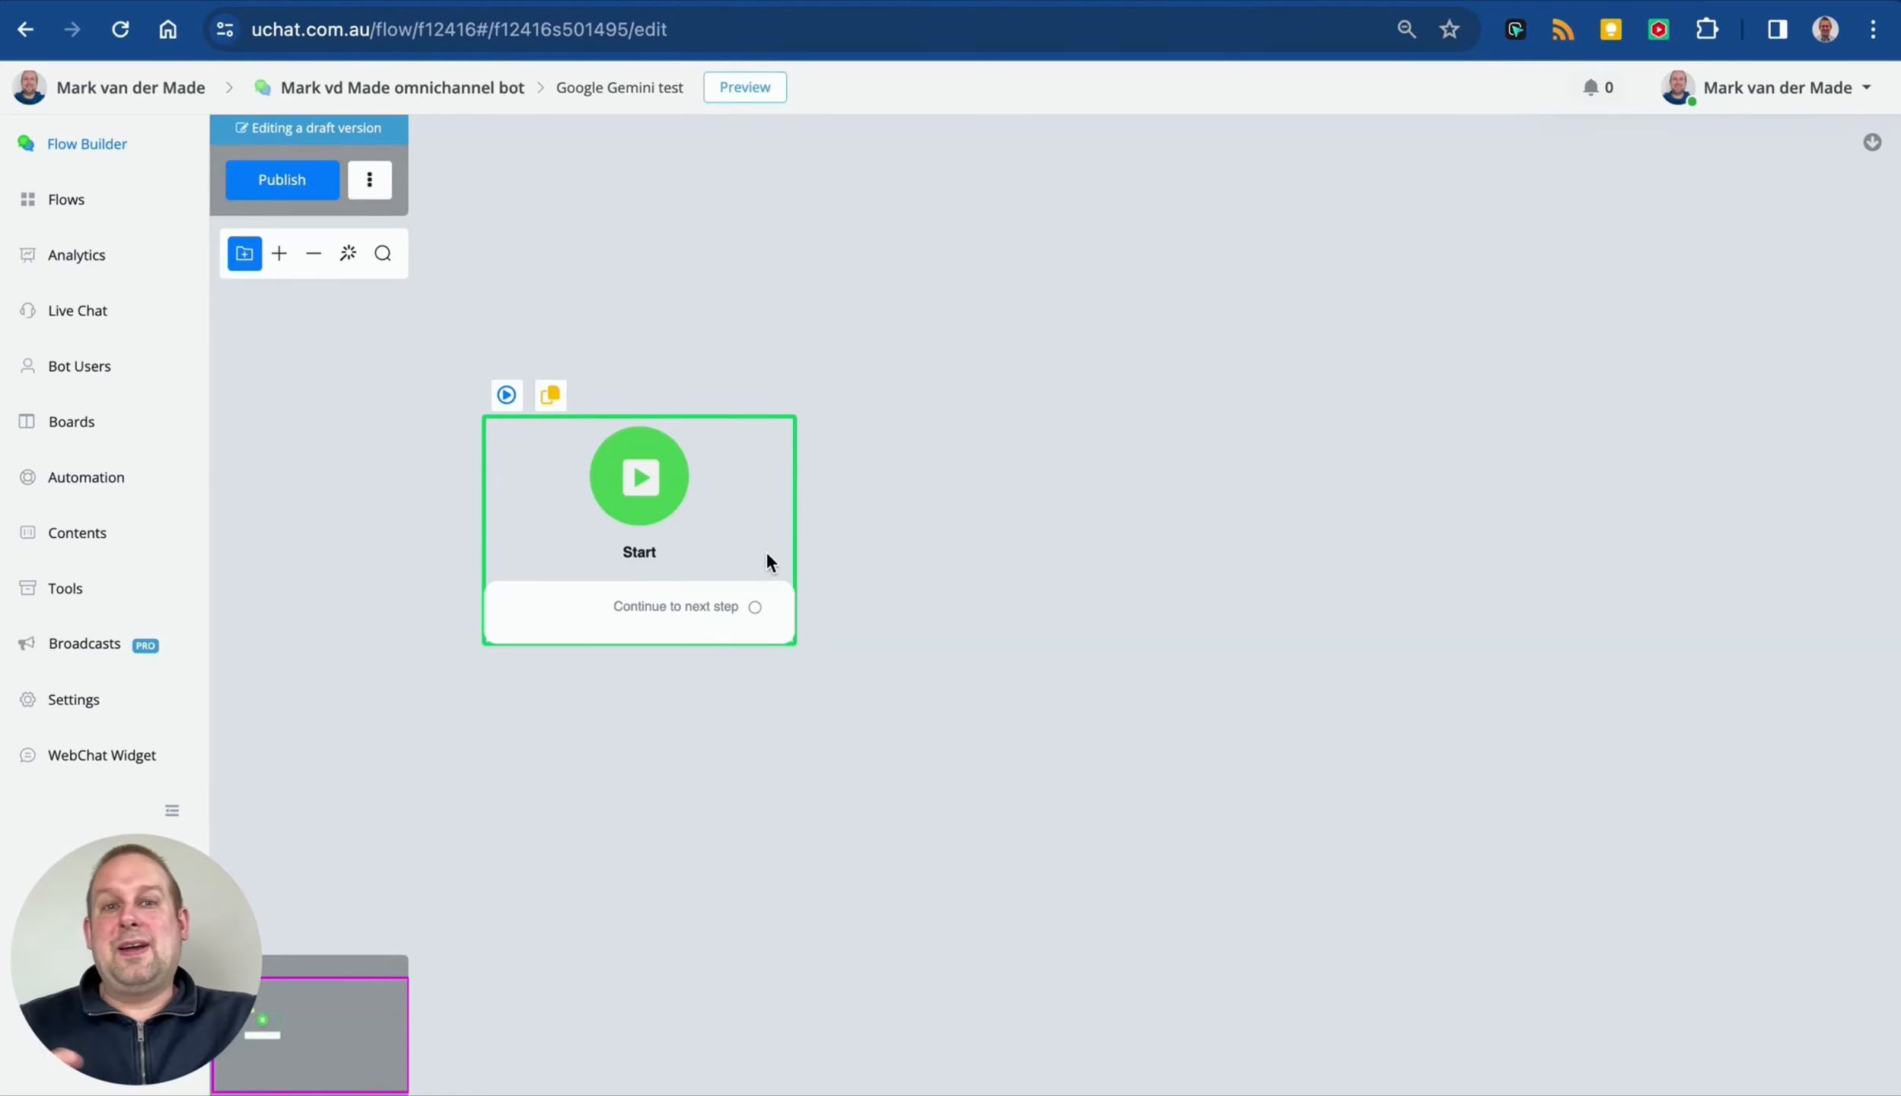
click(955, 549)
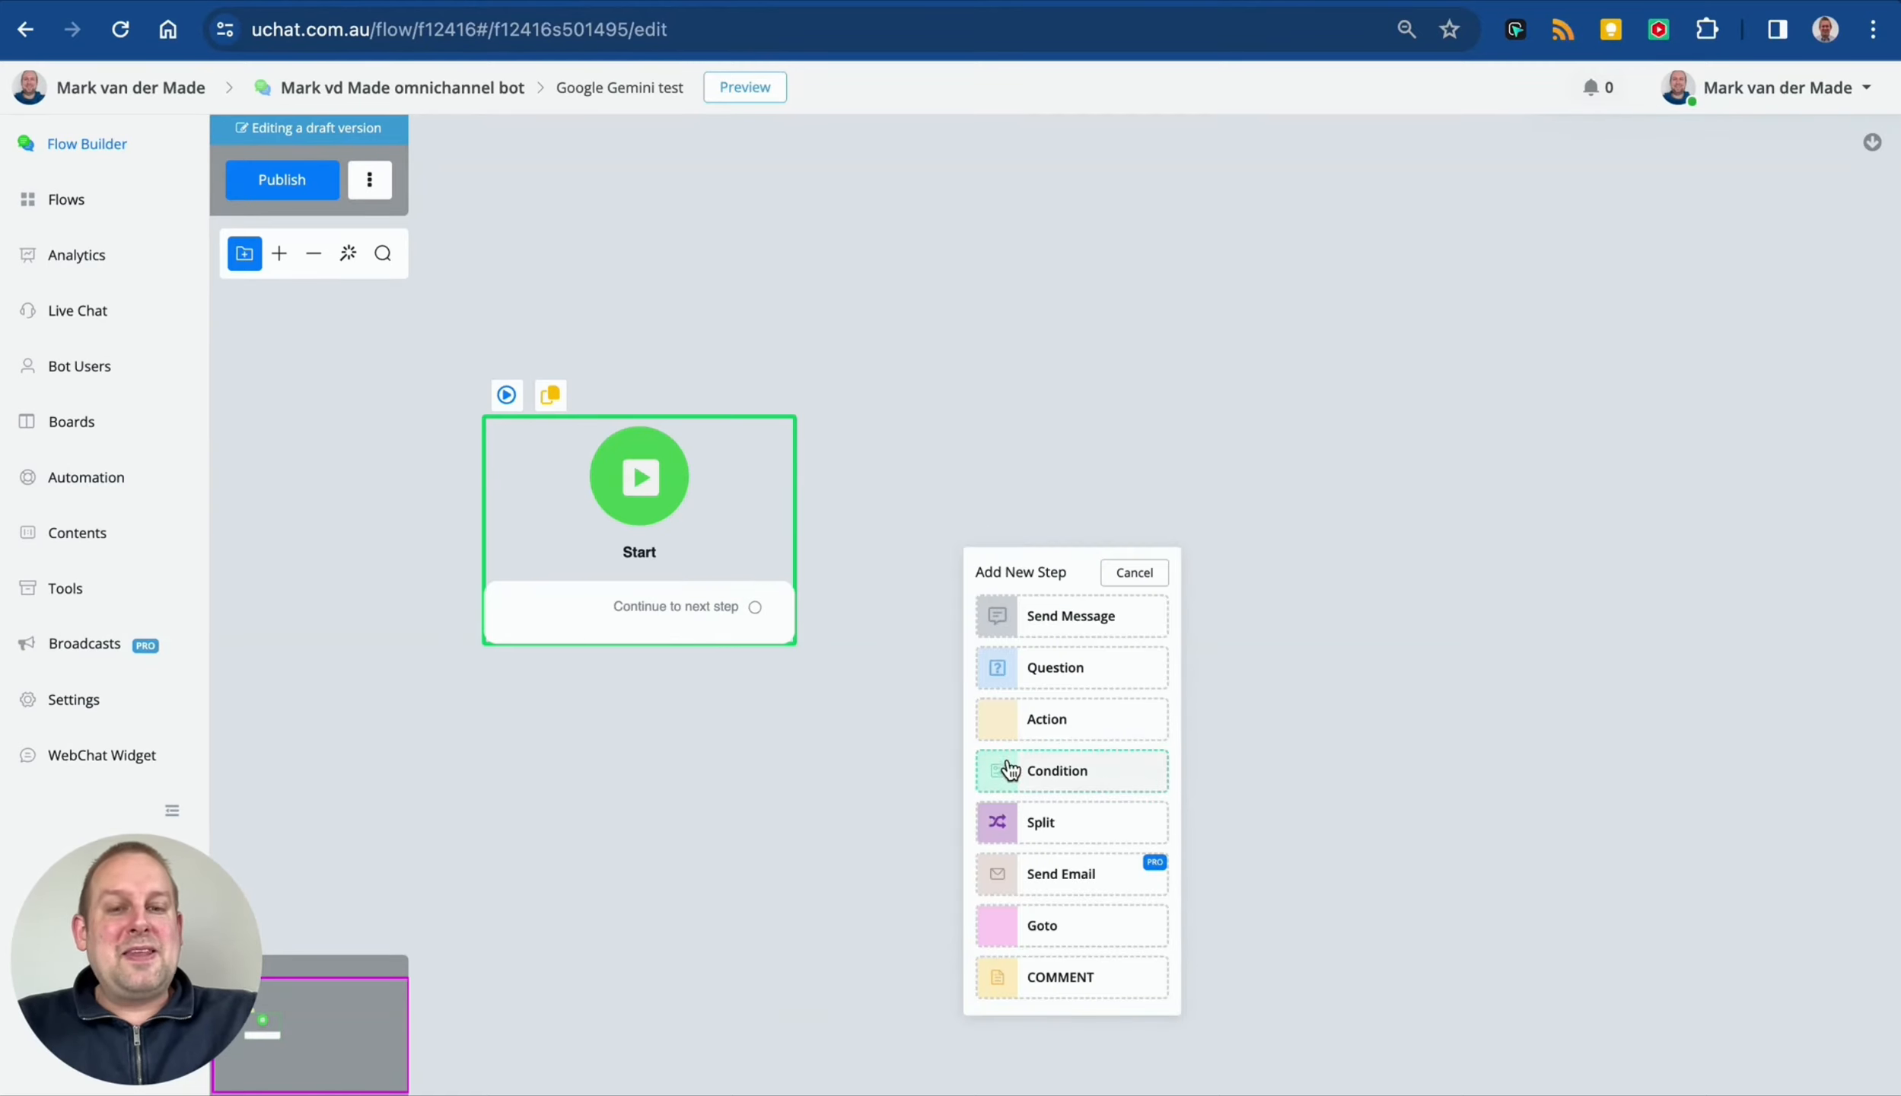
click(1059, 723)
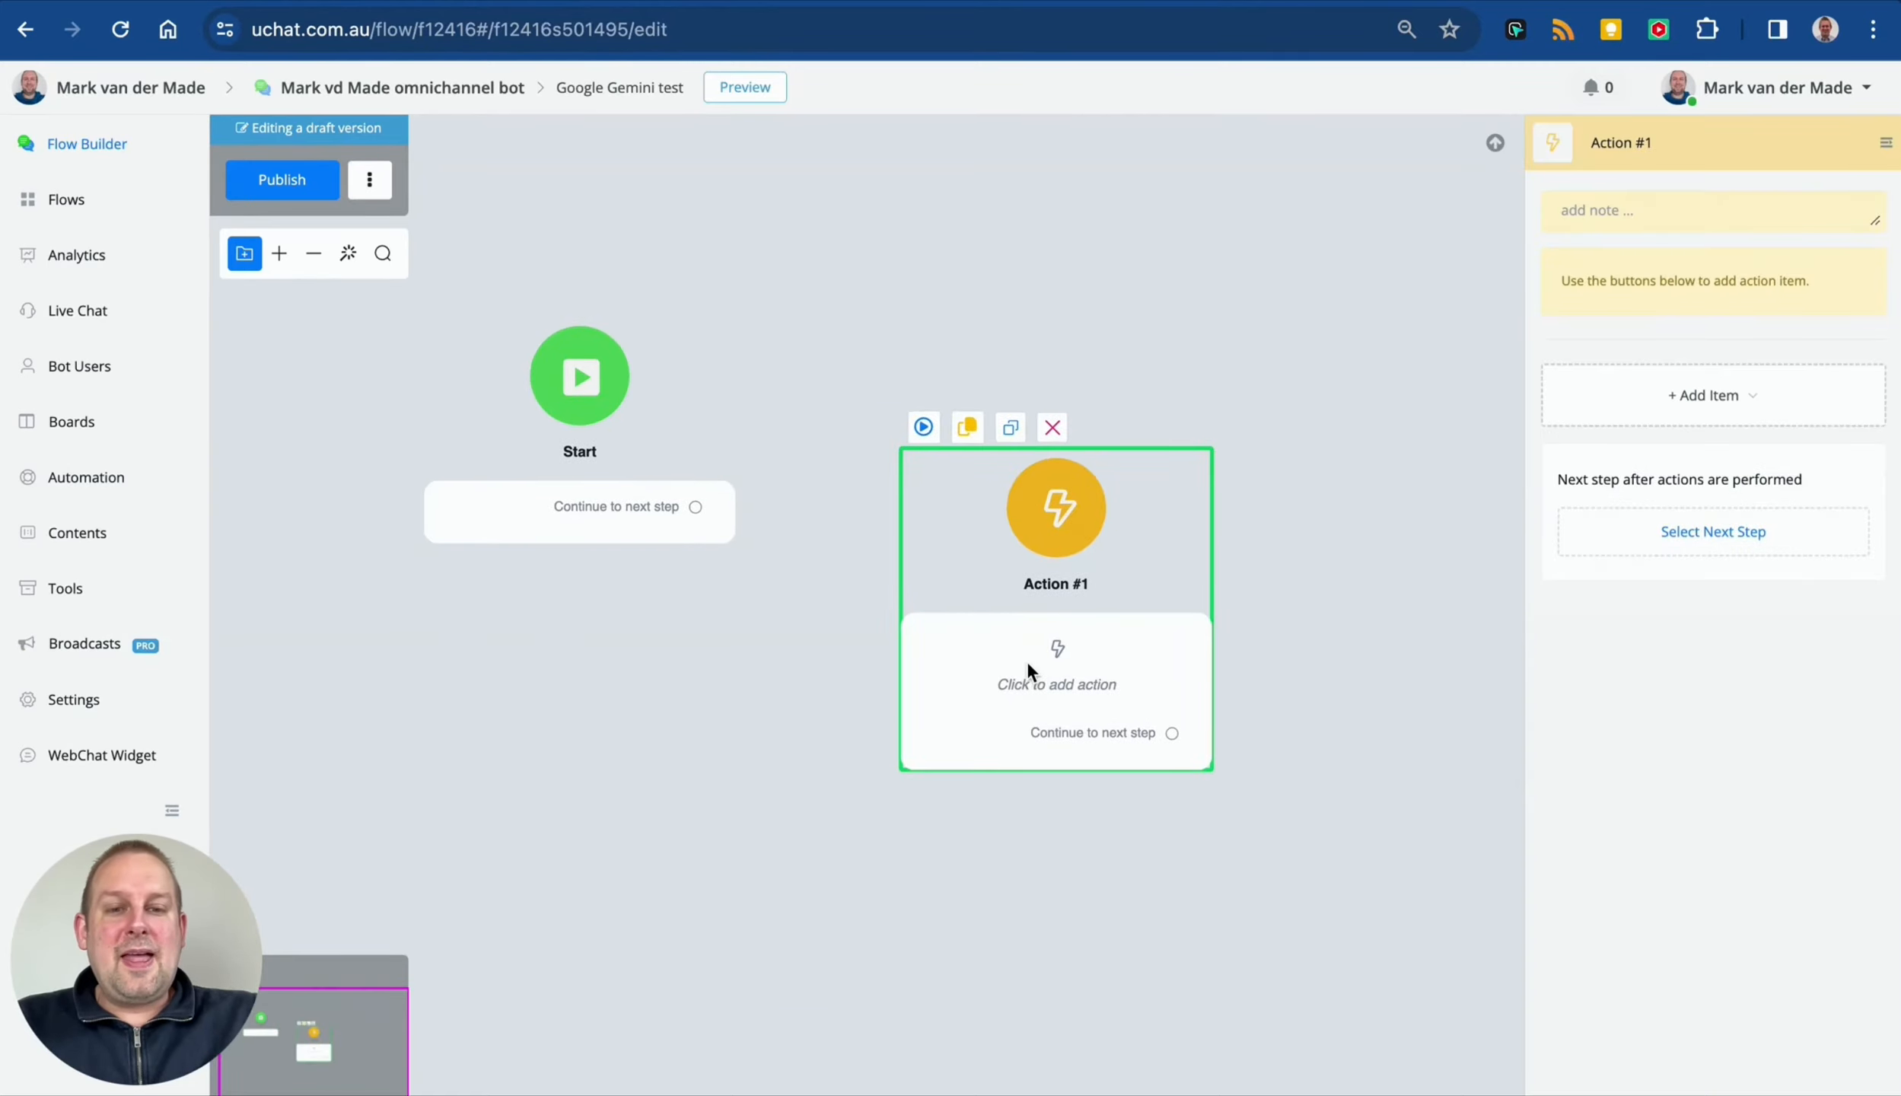
drag(1052, 601, 1071, 495)
Step: Add a Google Gemini integration item to the Action step and set its action to Create Chat Completion
click(1611, 392)
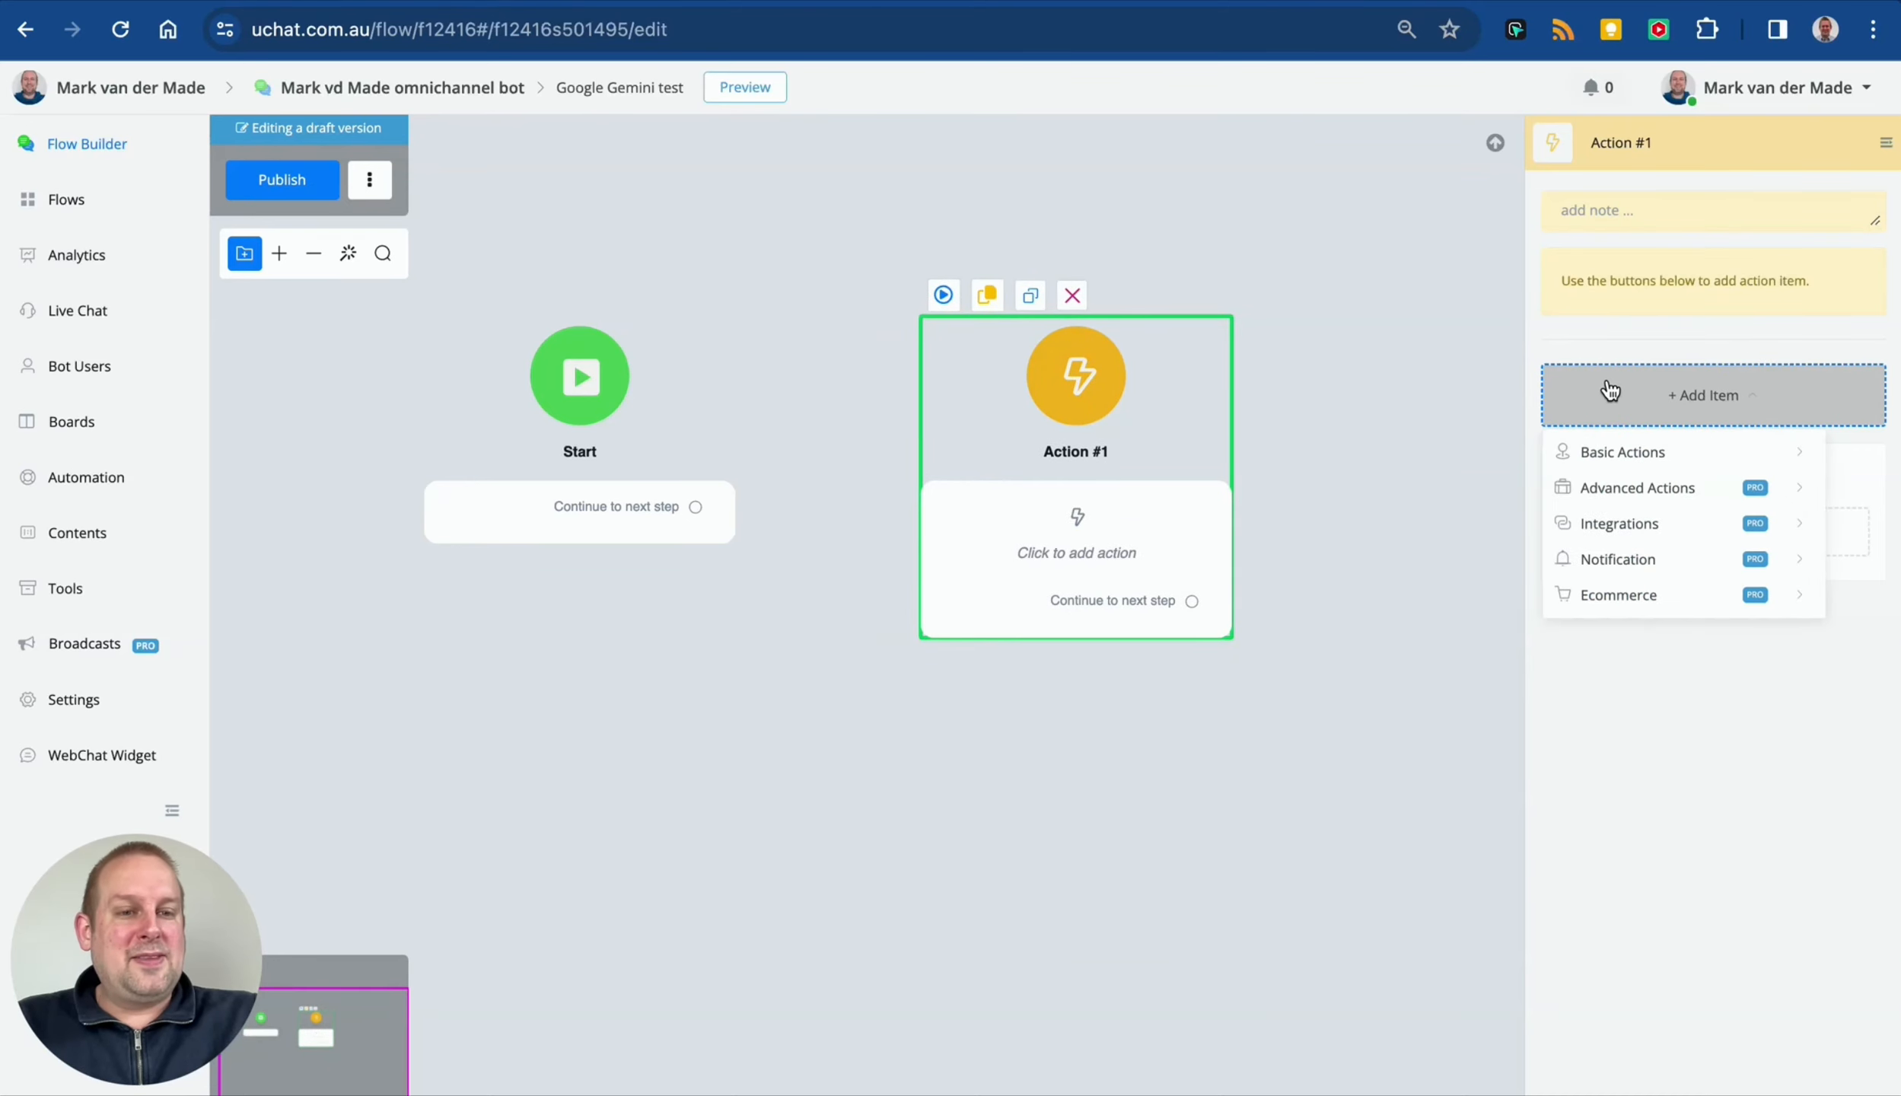
click(1601, 525)
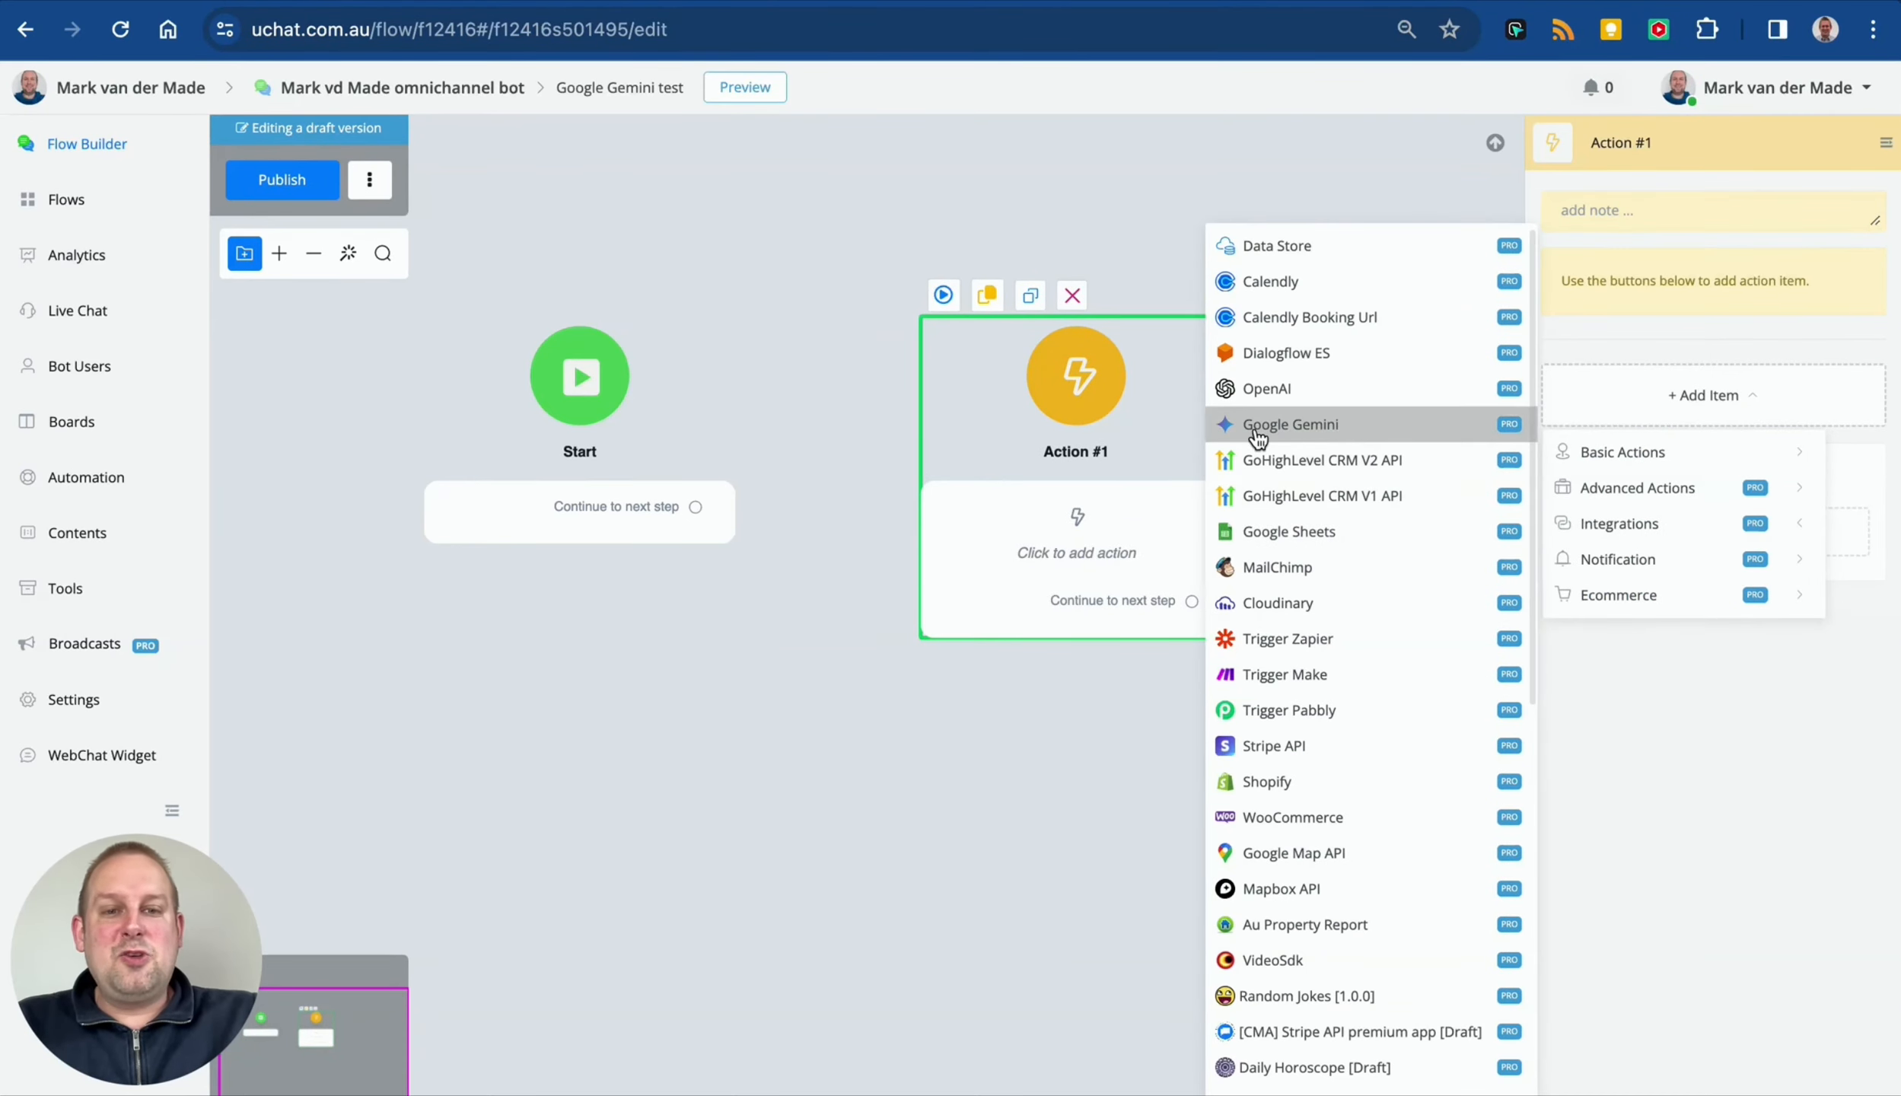
click(1359, 428)
click(1615, 335)
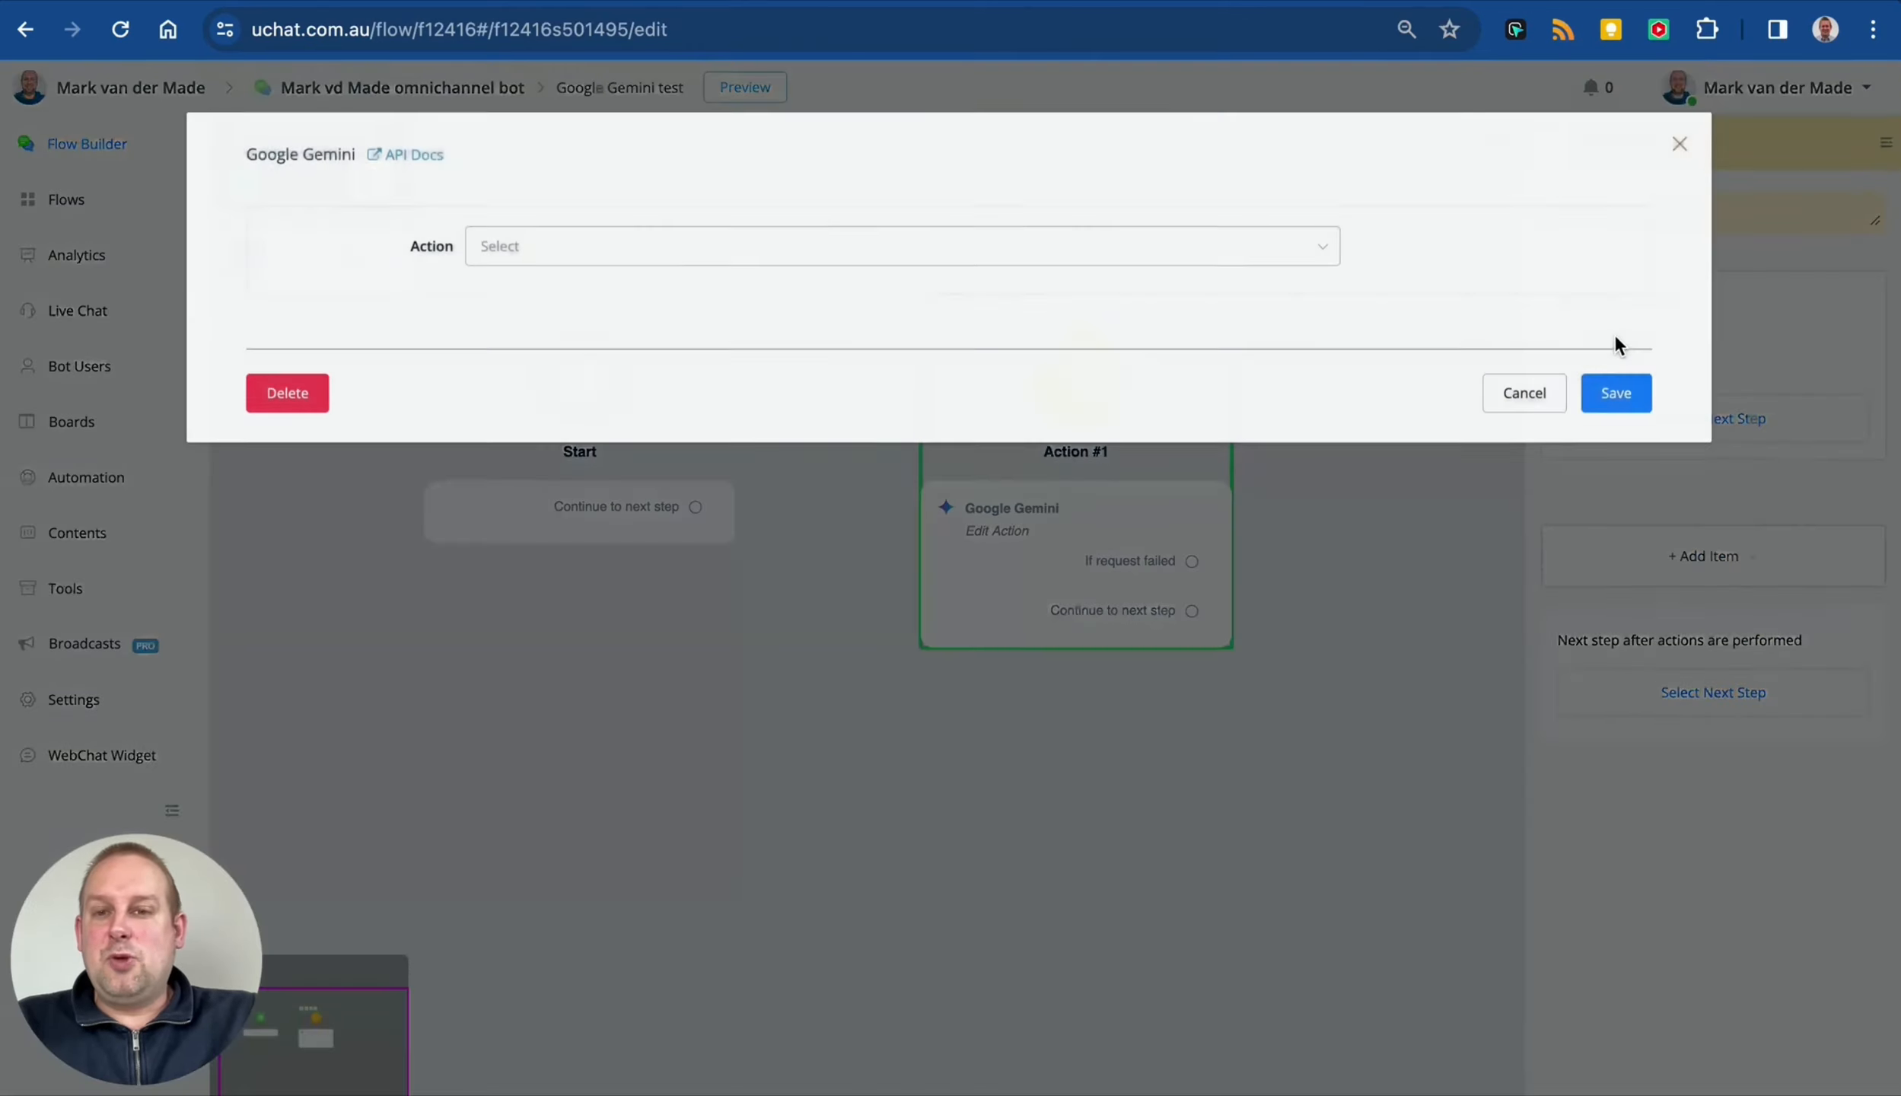
click(811, 242)
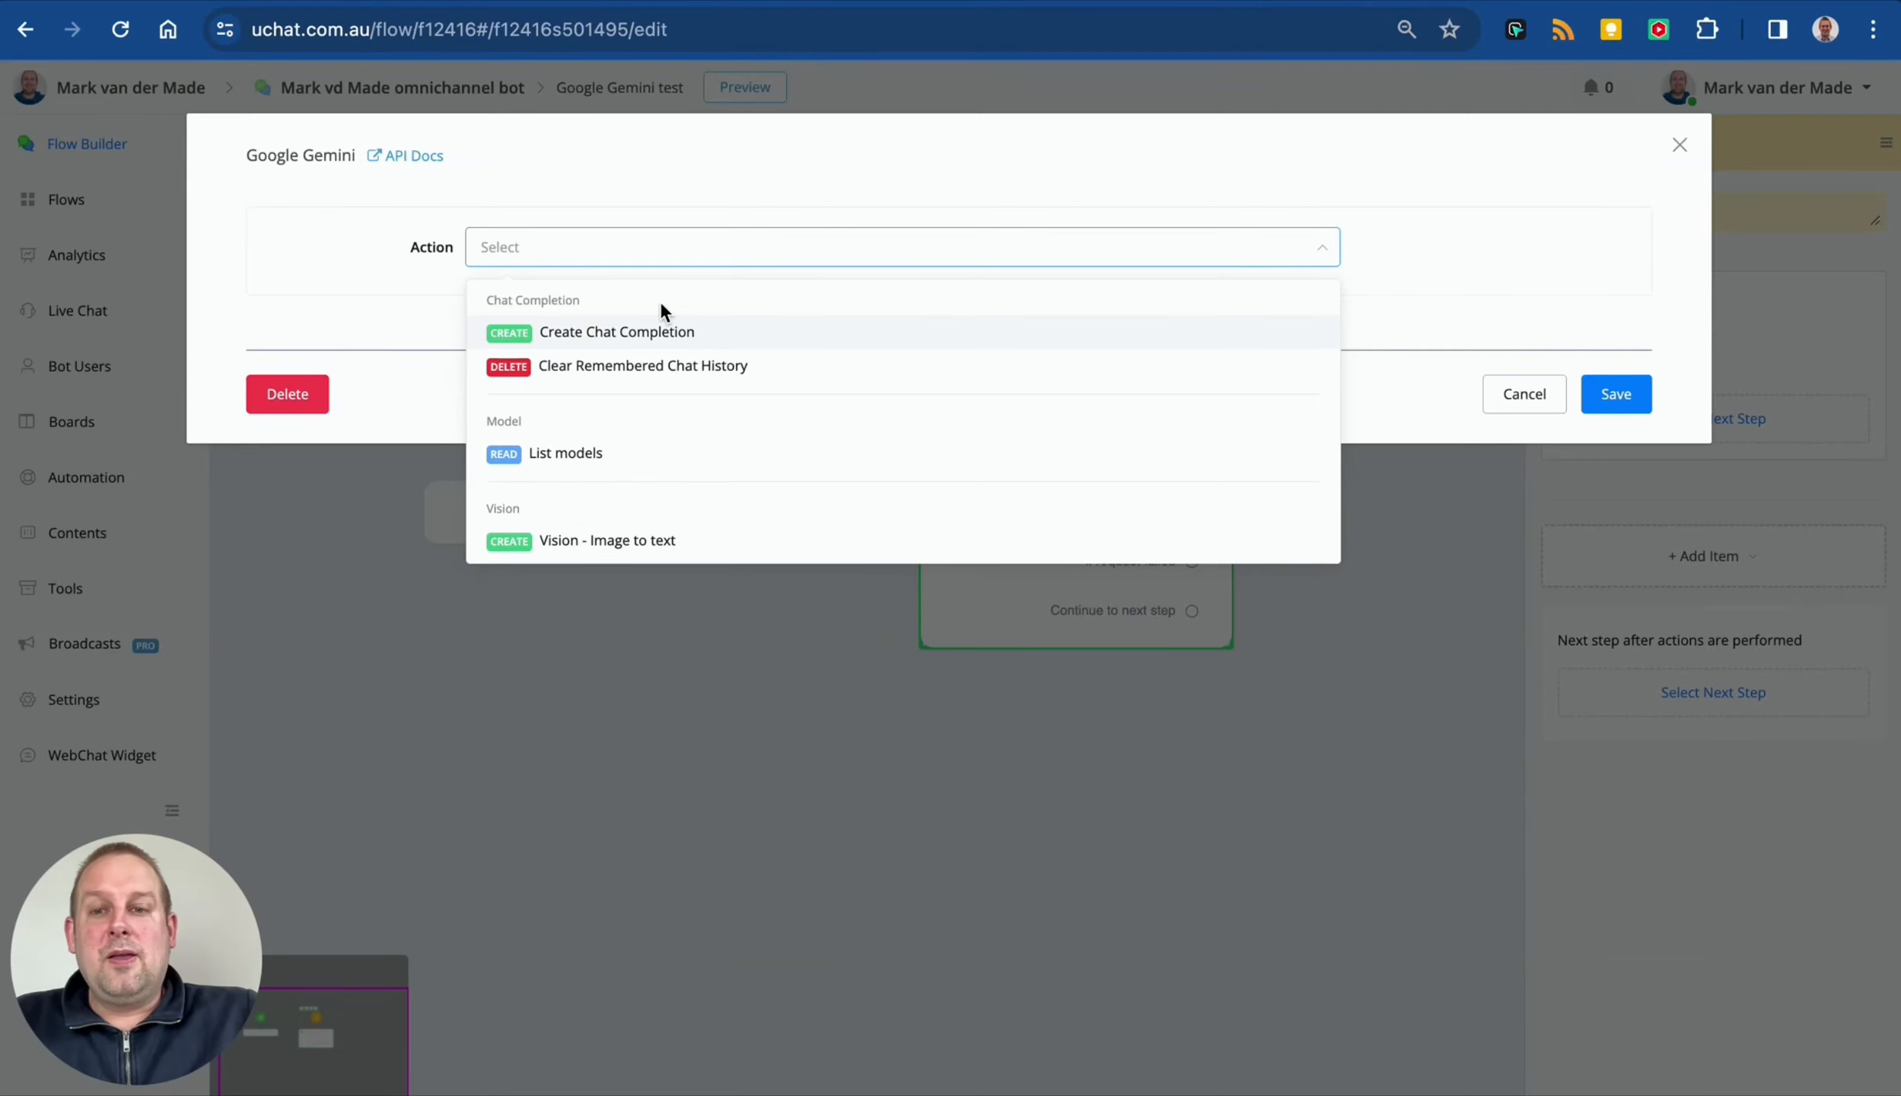
click(792, 344)
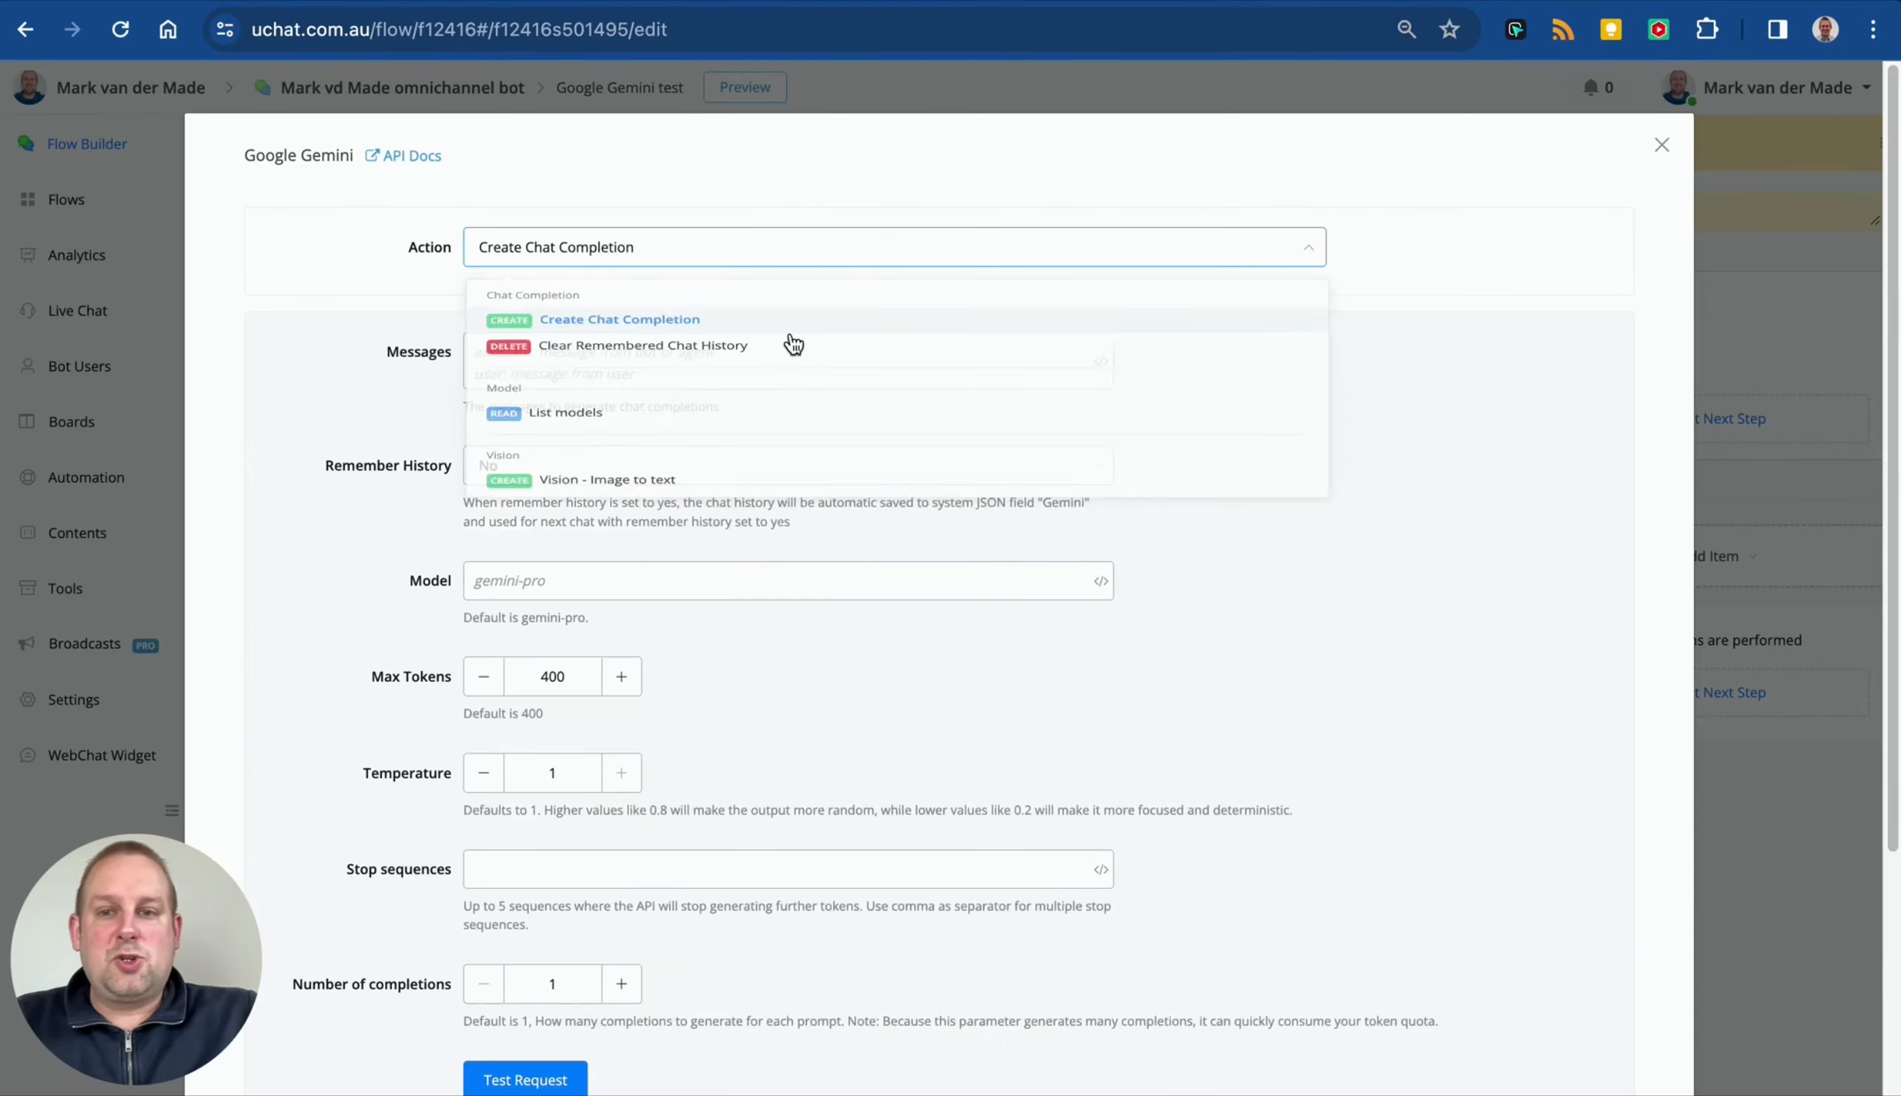
Step: Set Remember History to Yes for the chat completion
click(603, 352)
scroll(946, 368, down, 3)
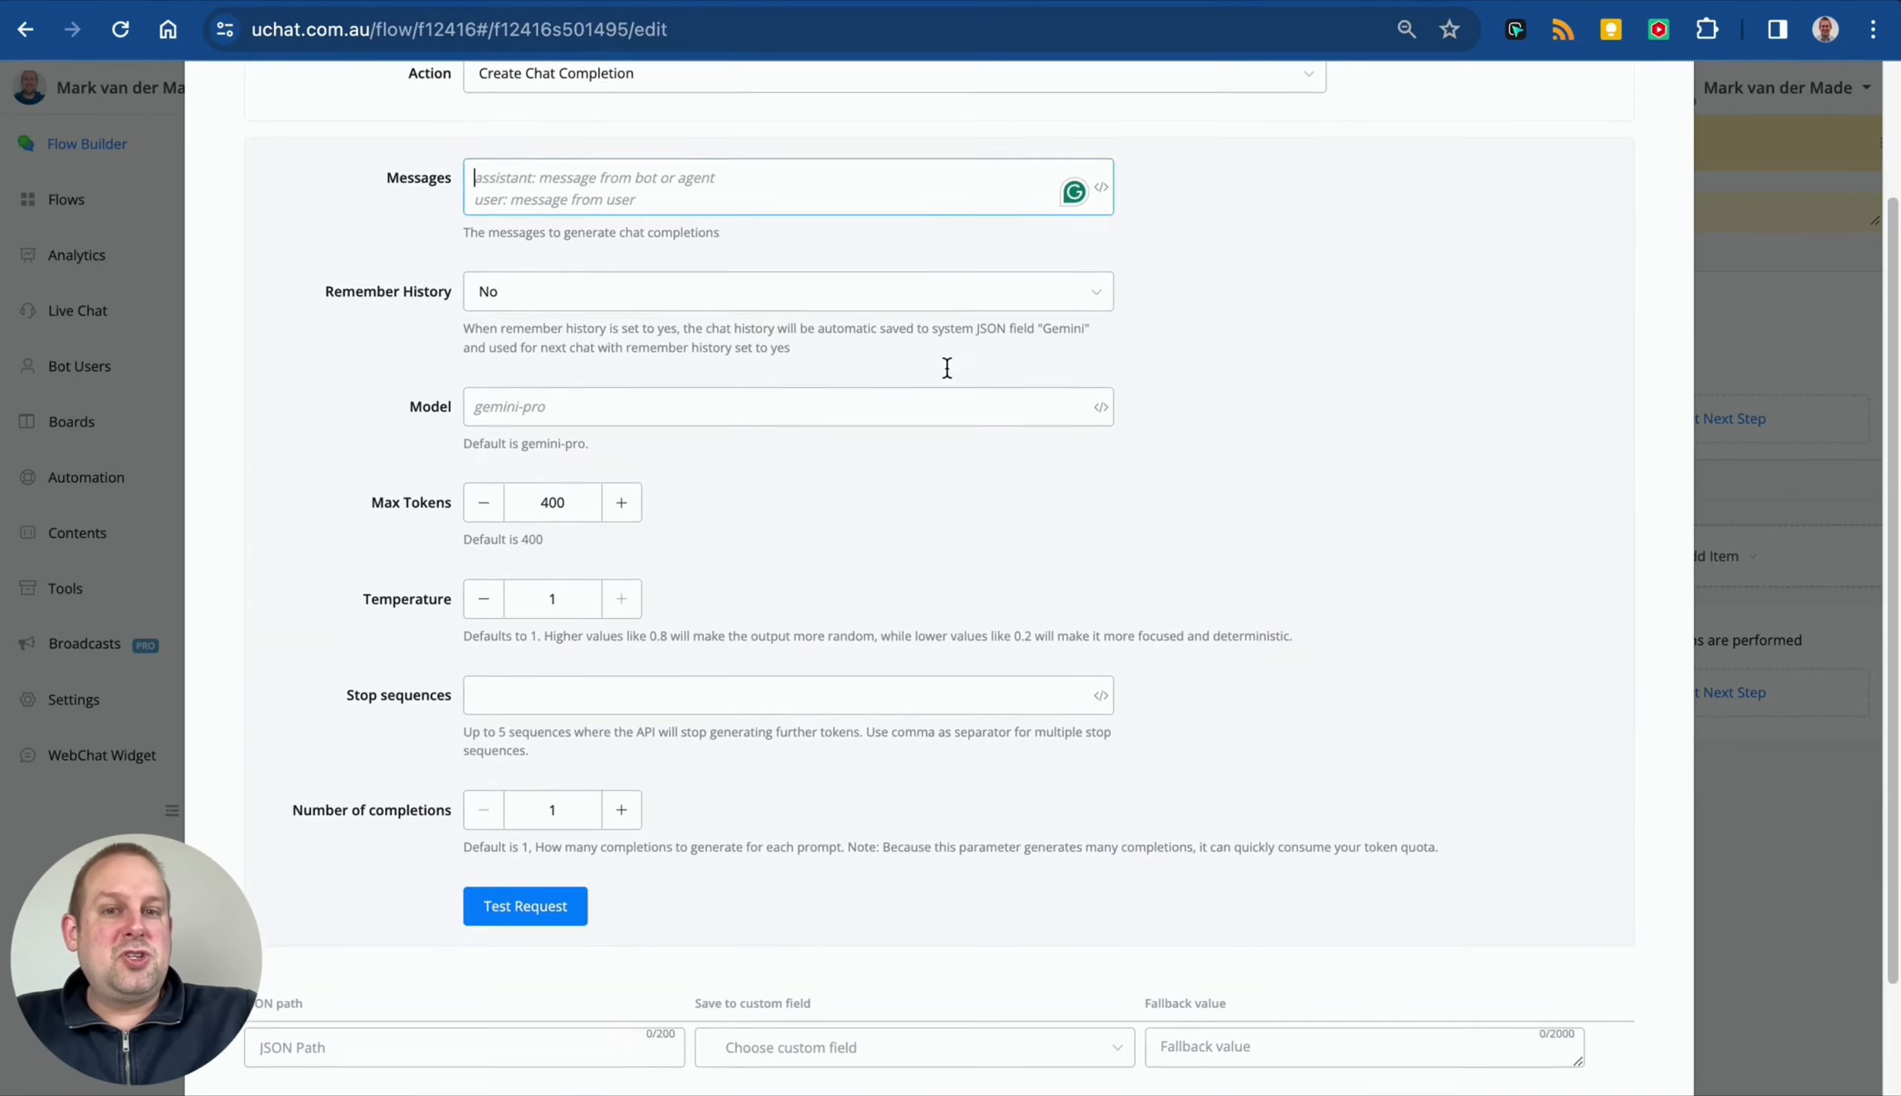
scroll(807, 266, up, 3)
click(757, 481)
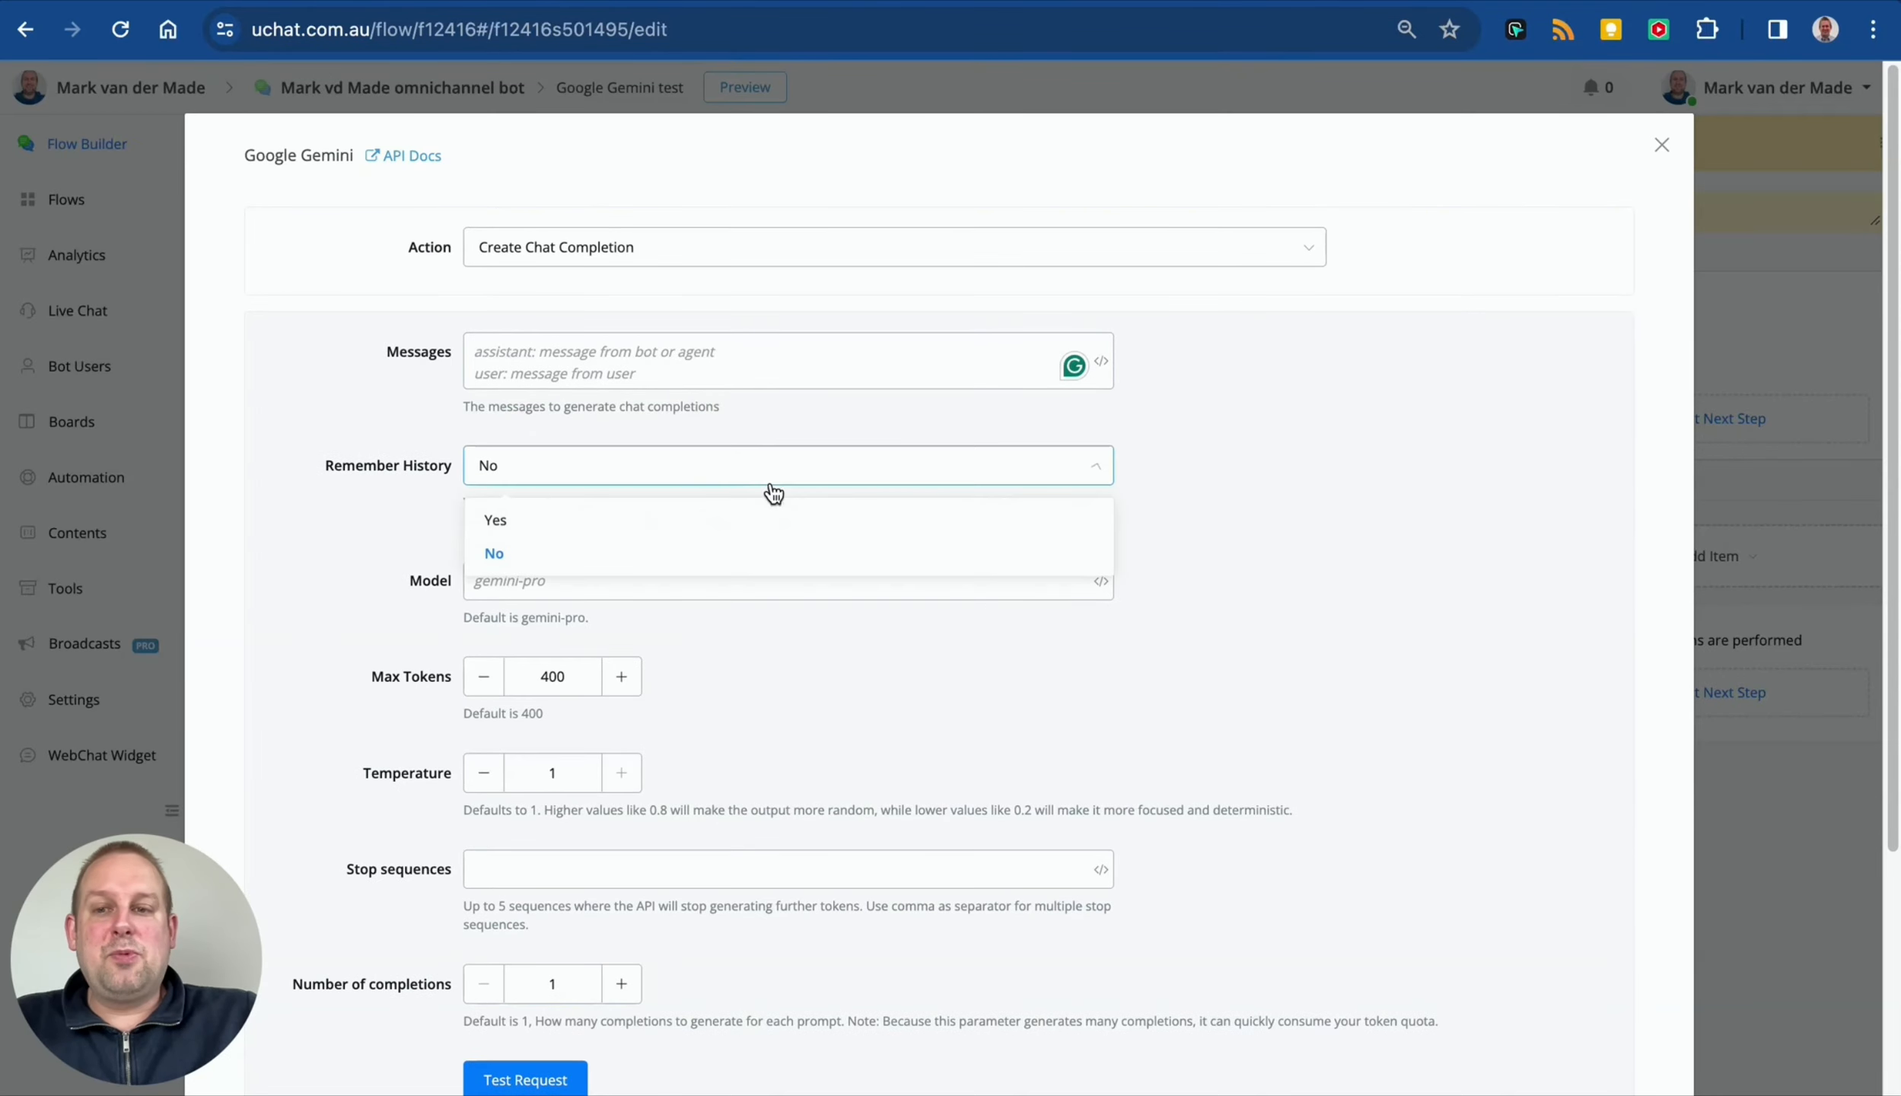
click(648, 525)
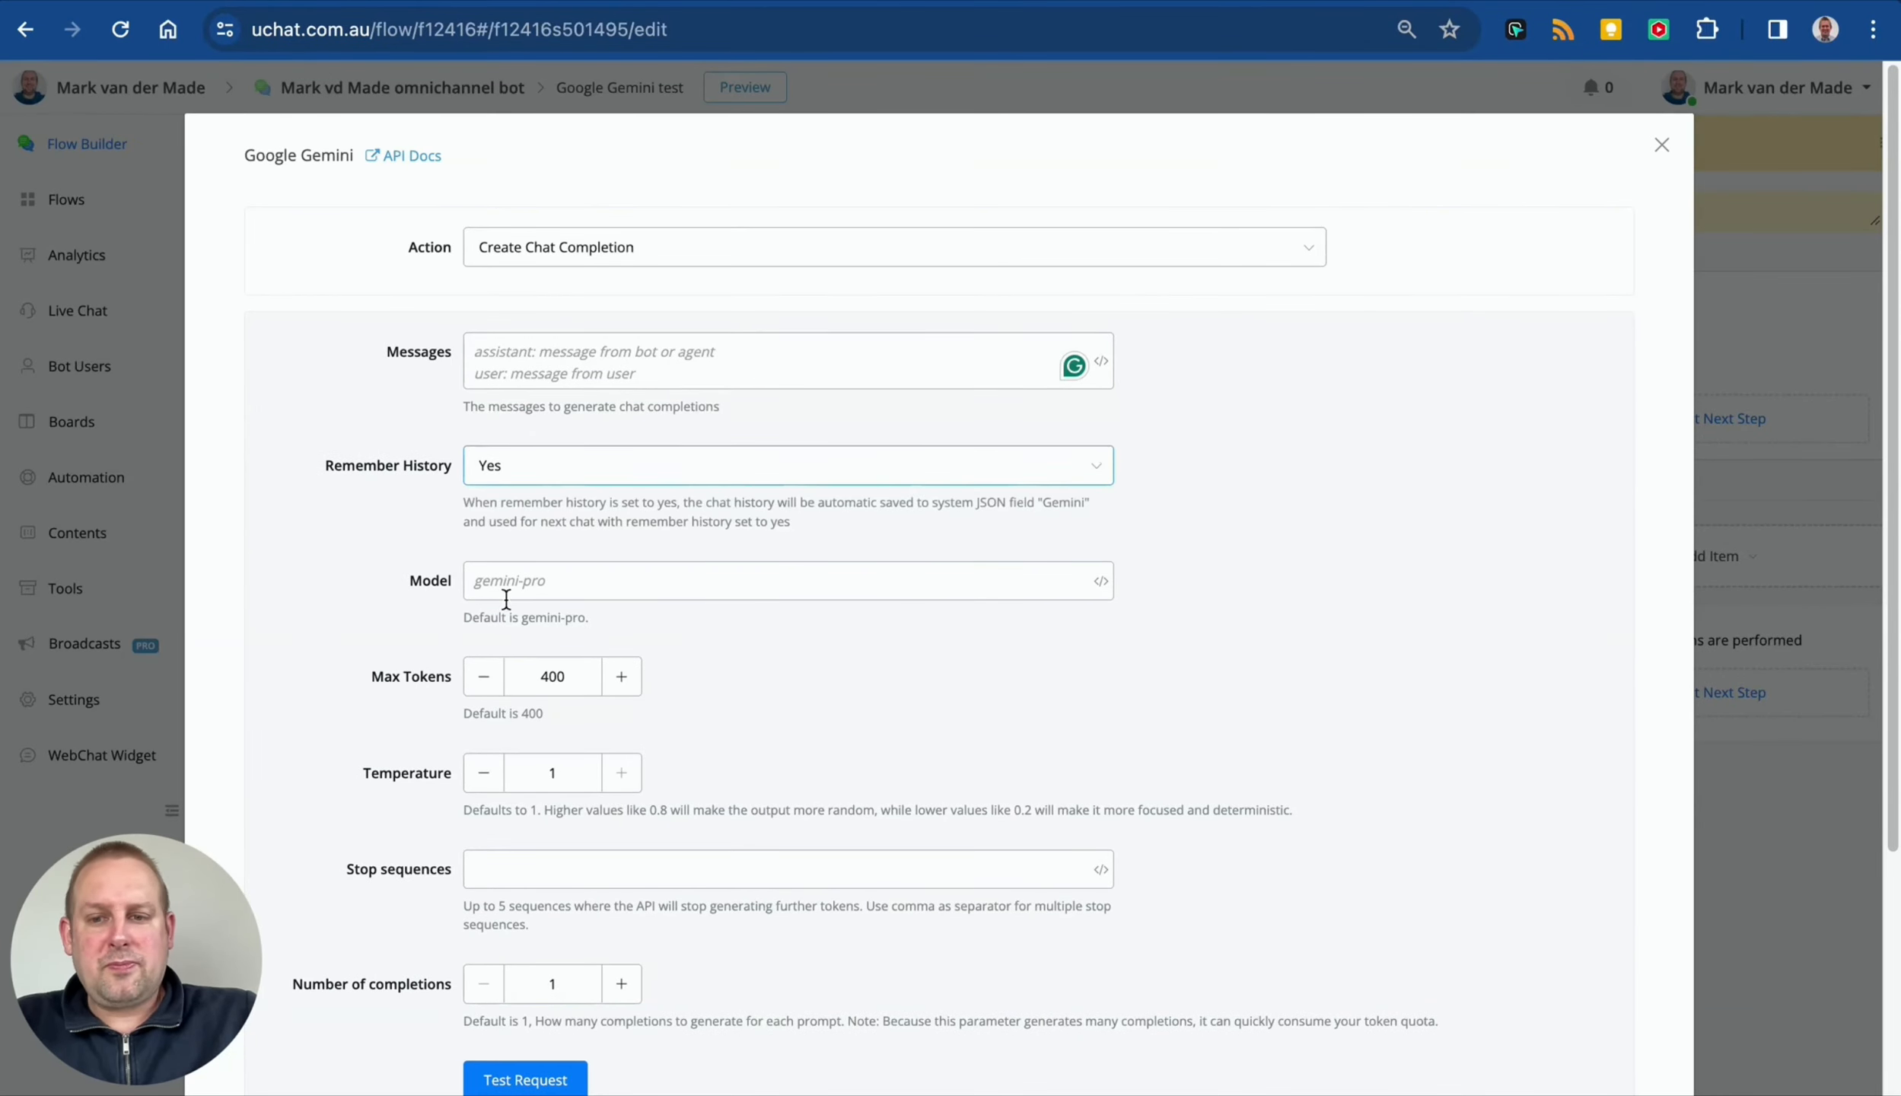
Step: Set the chat completion's Temperature to 0.4
scroll(658, 567, down, 3)
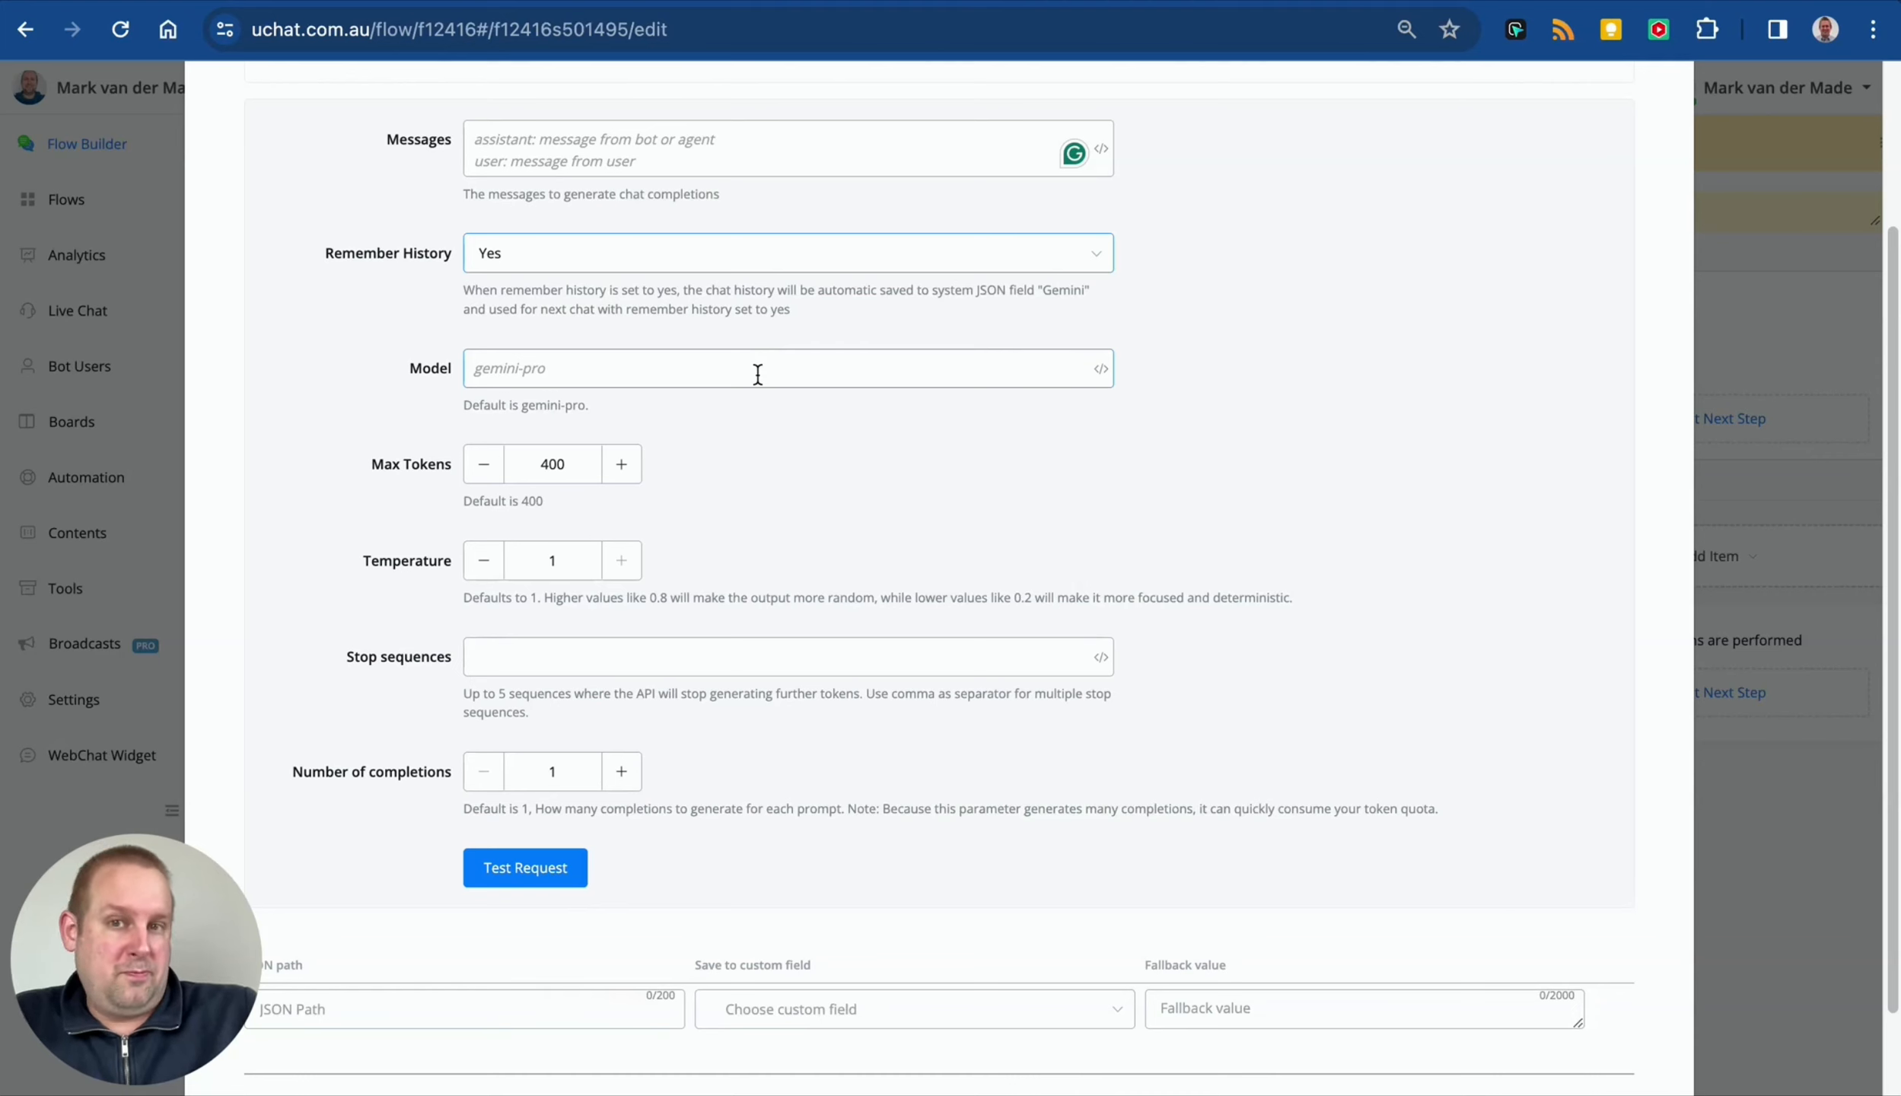
click(582, 369)
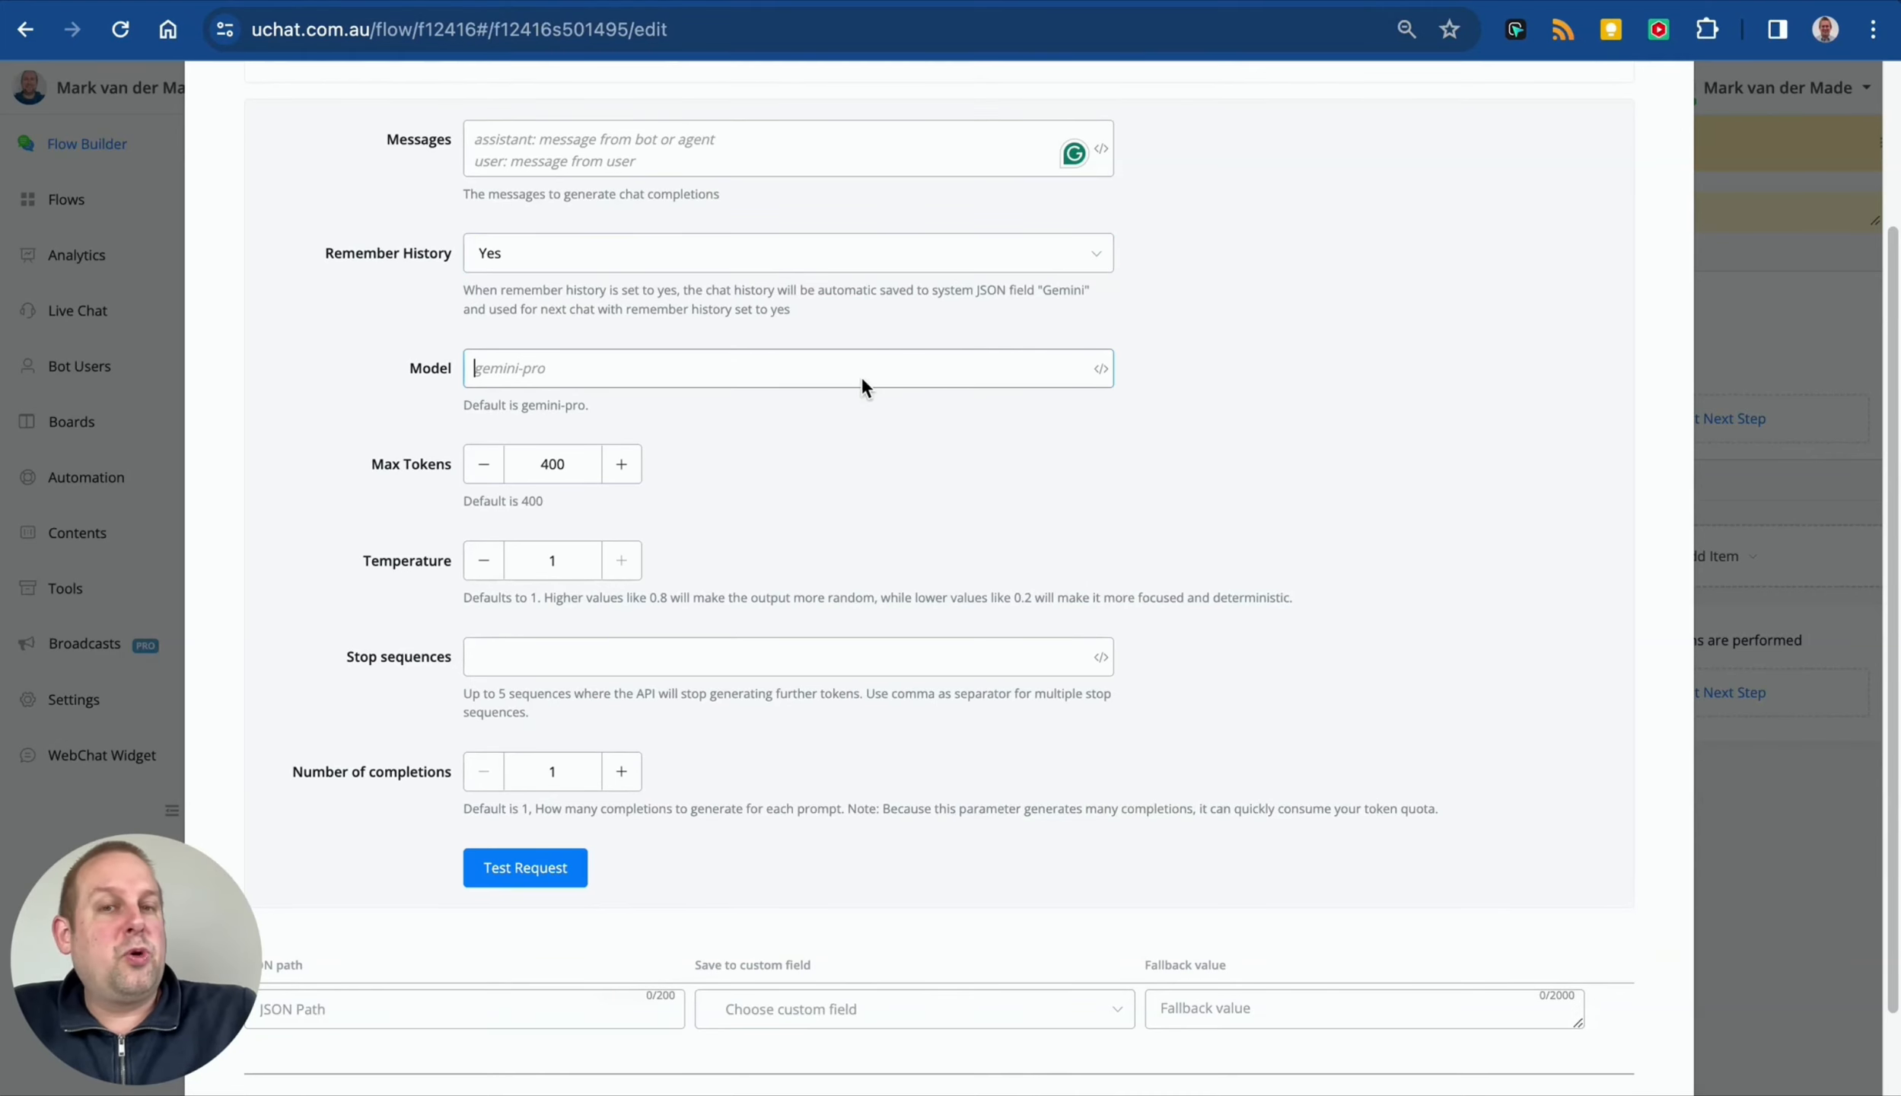
scroll(860, 378, down, 2)
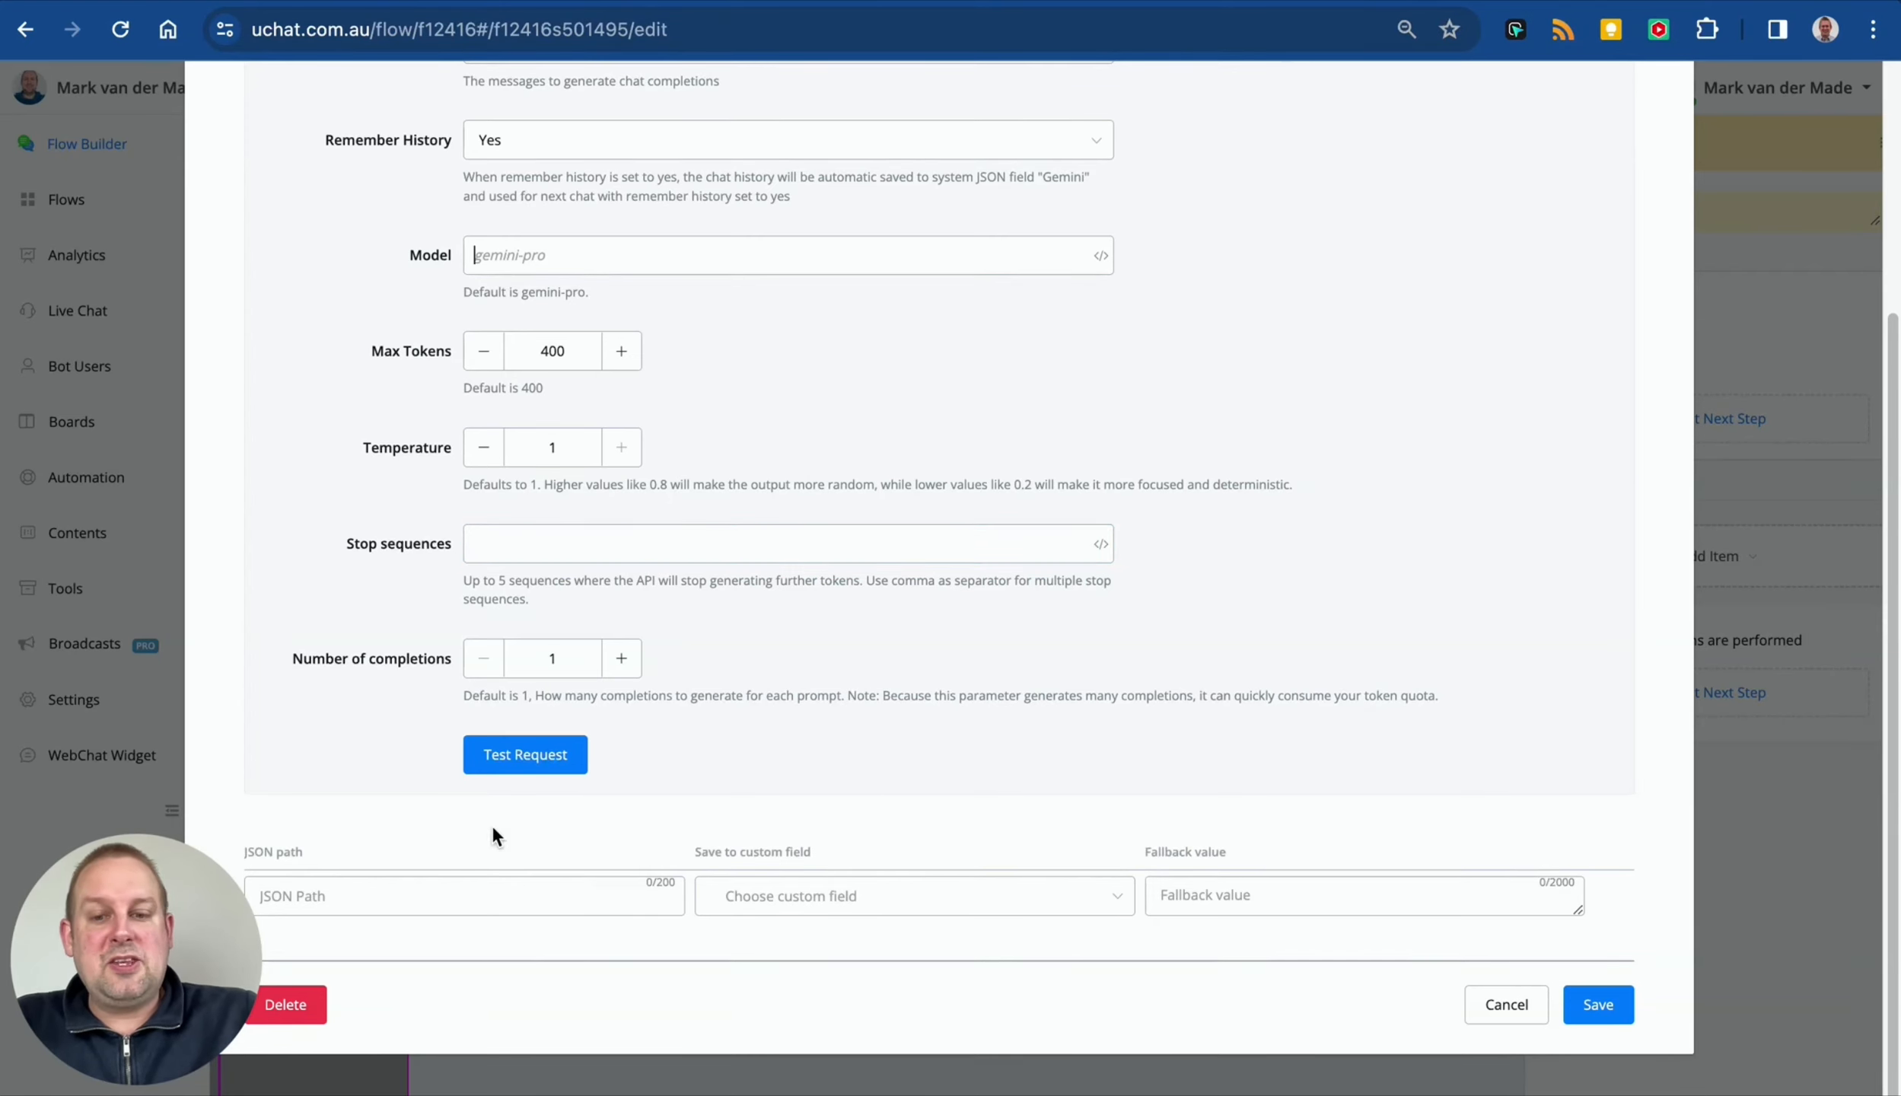
scroll(829, 856, up, 5)
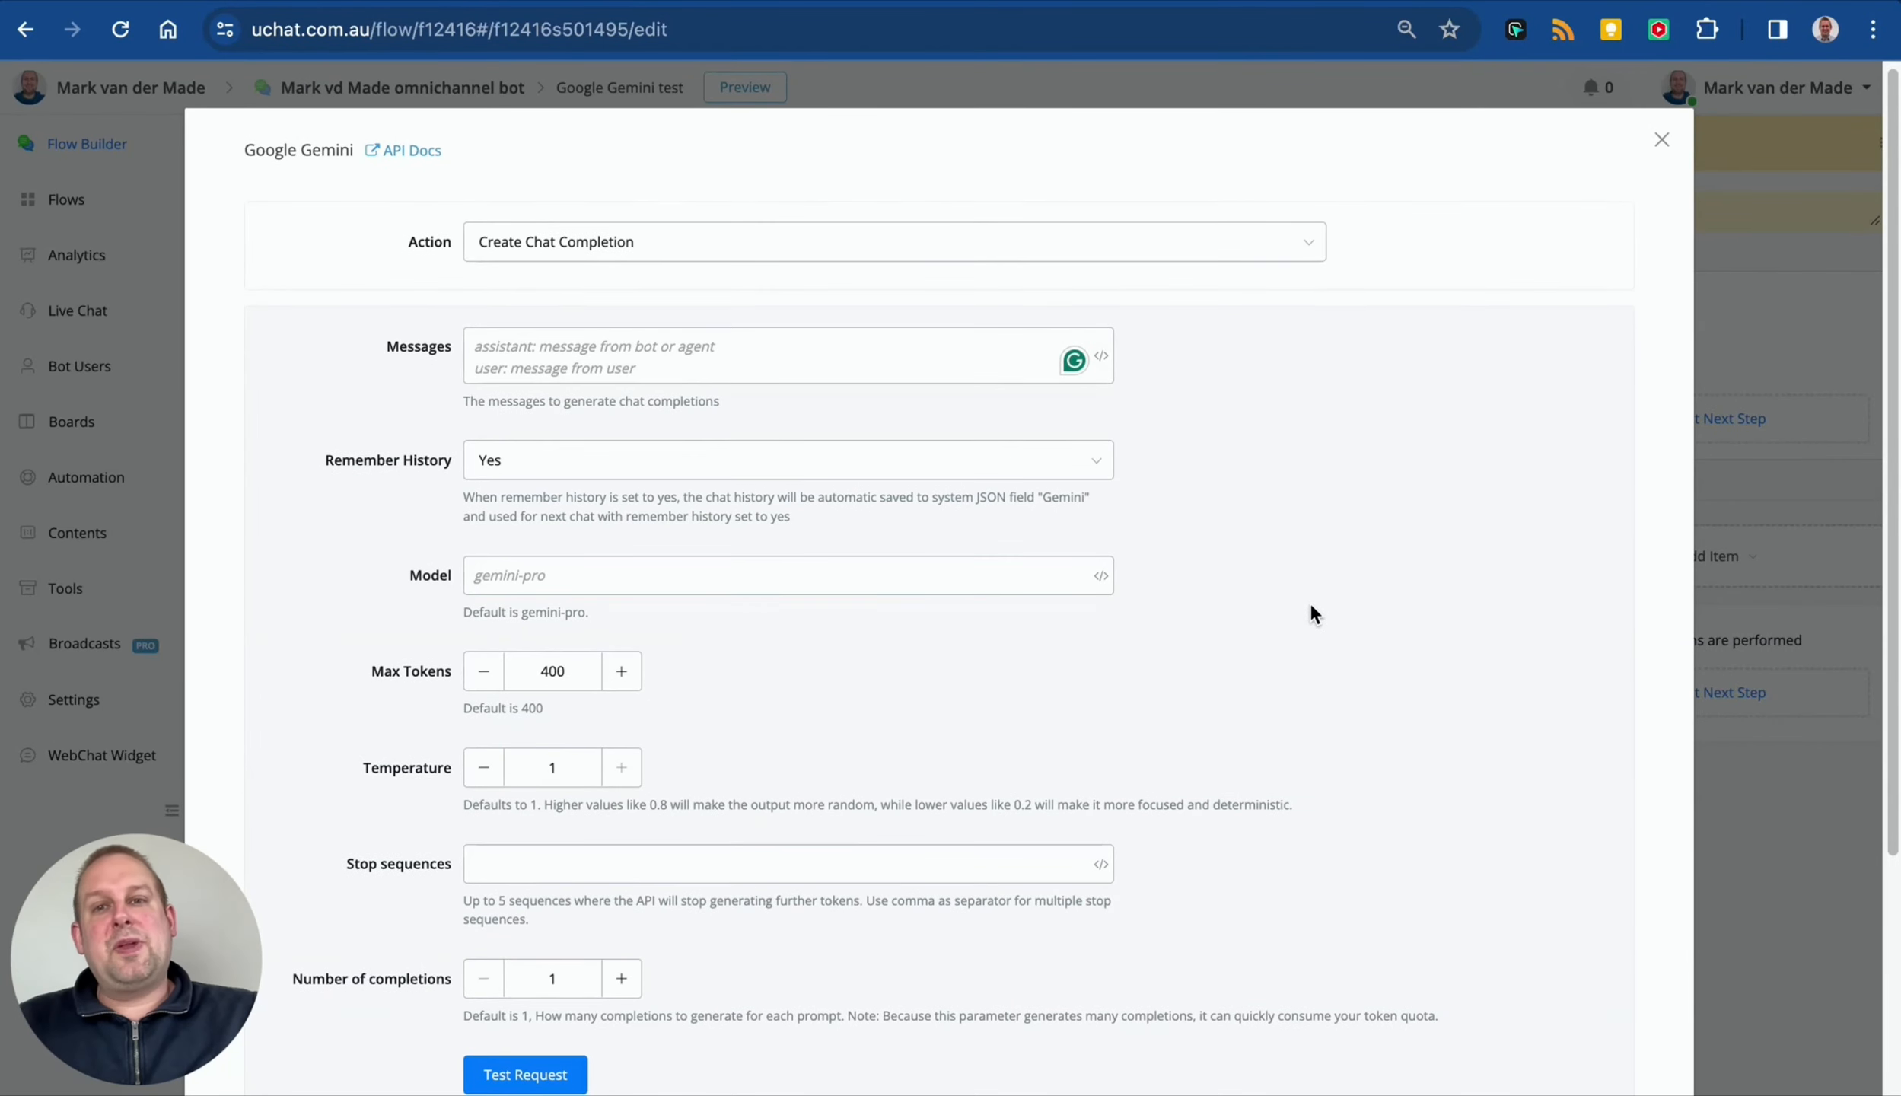
scroll(1309, 614, down, 1)
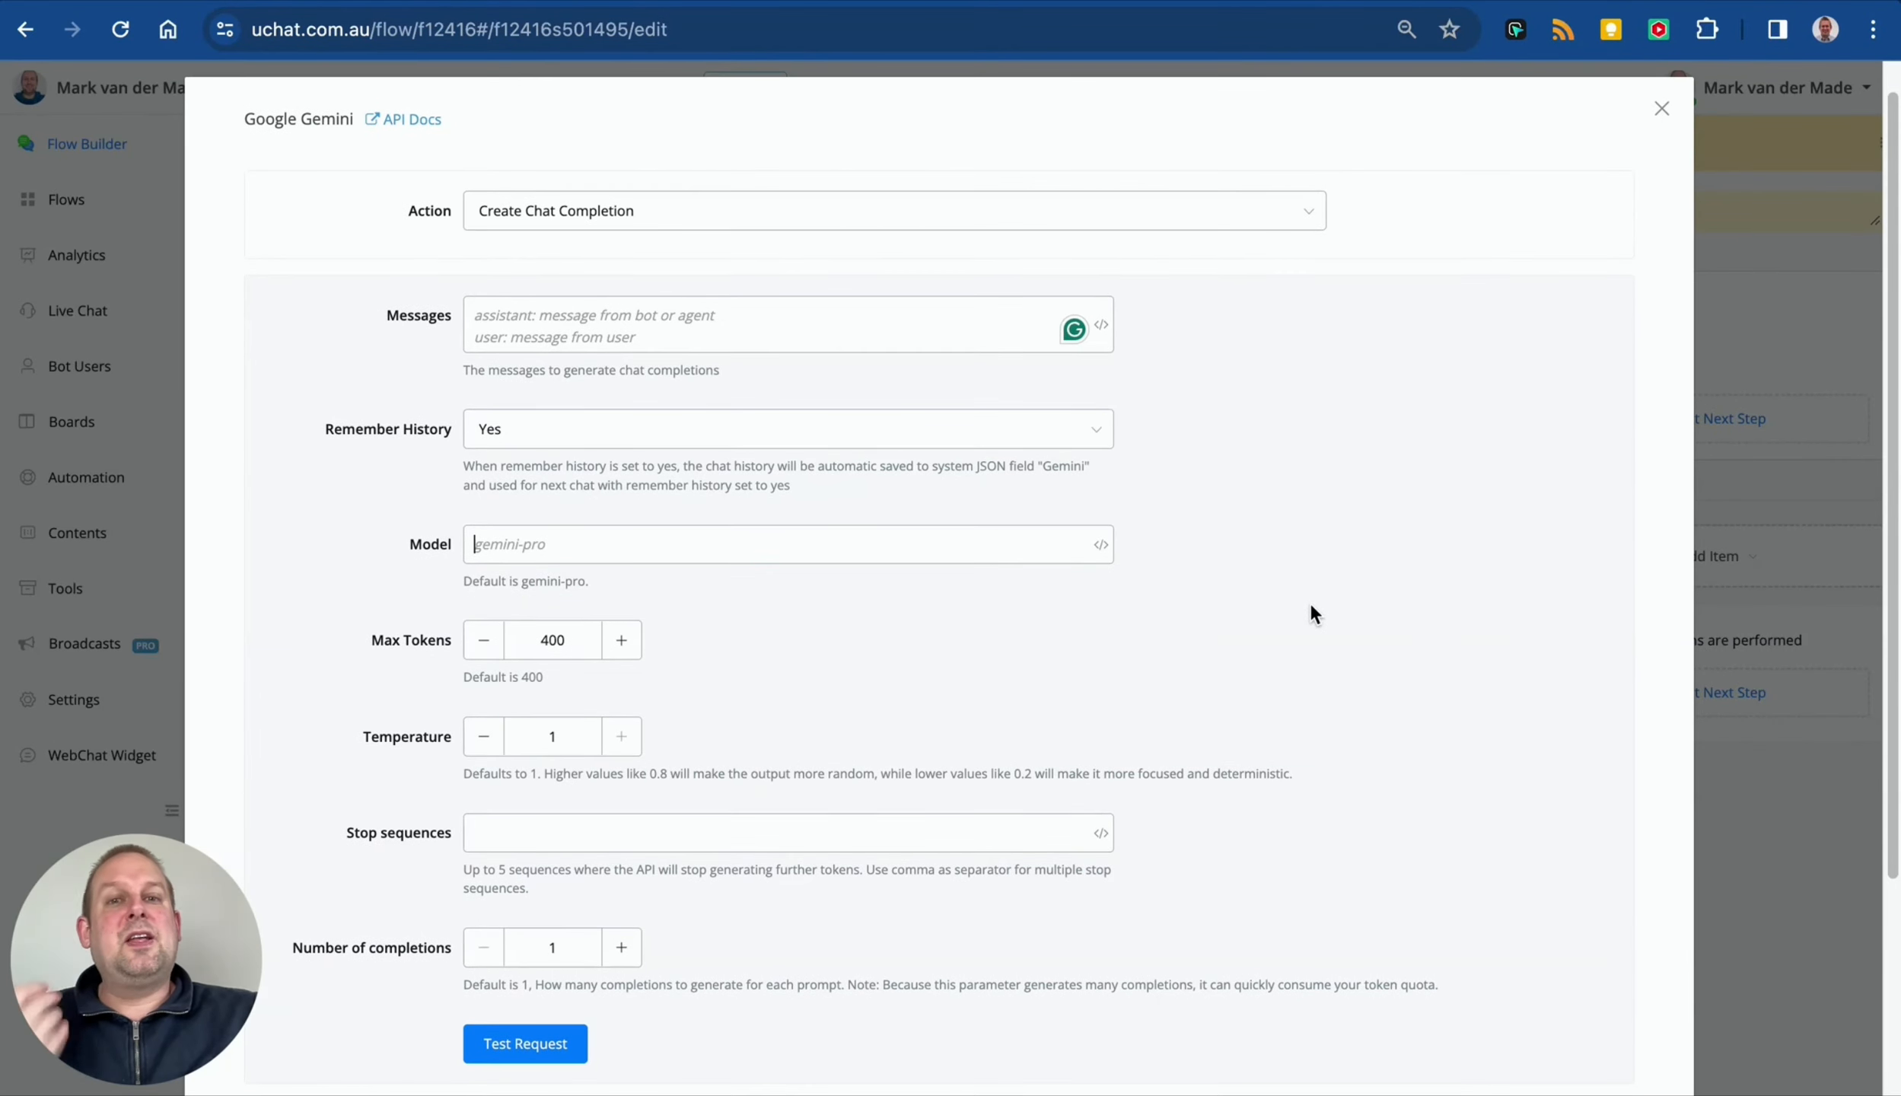
click(561, 308)
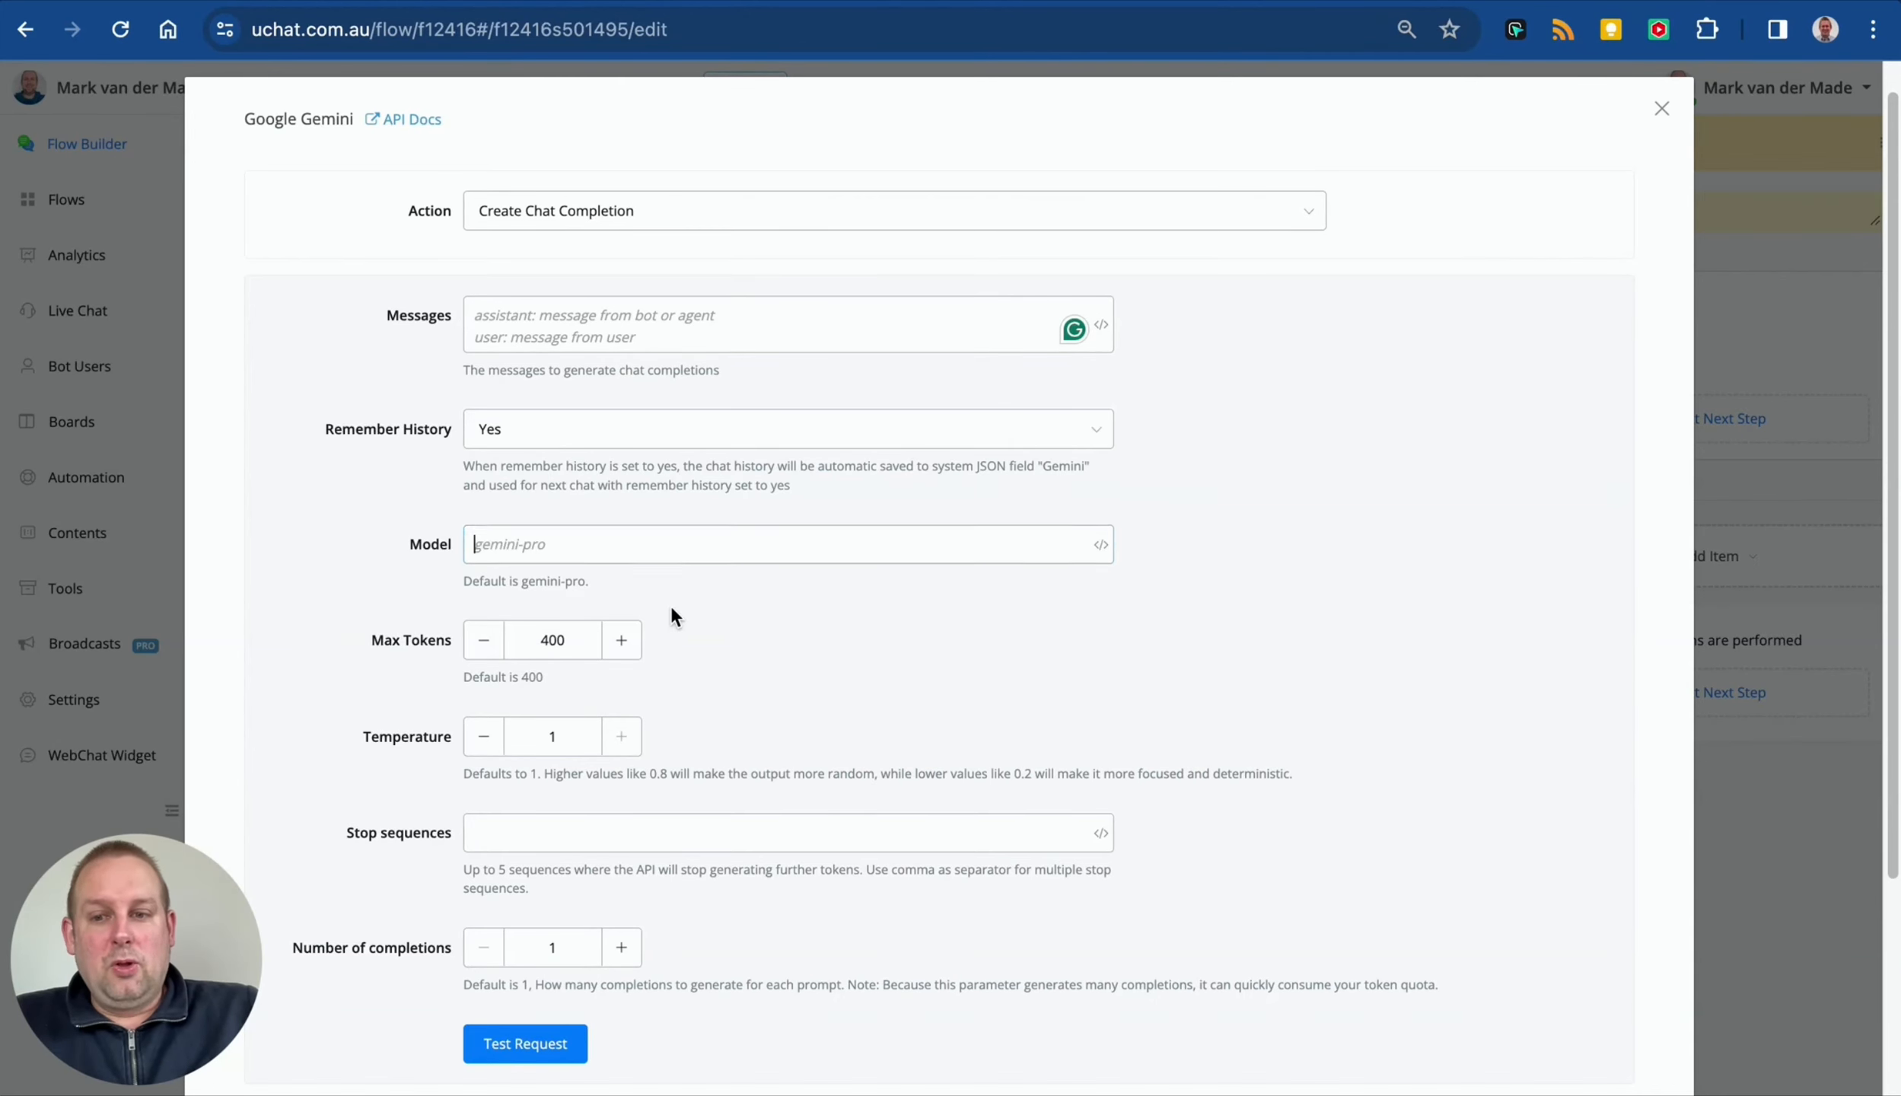
scroll(674, 602, down, 3)
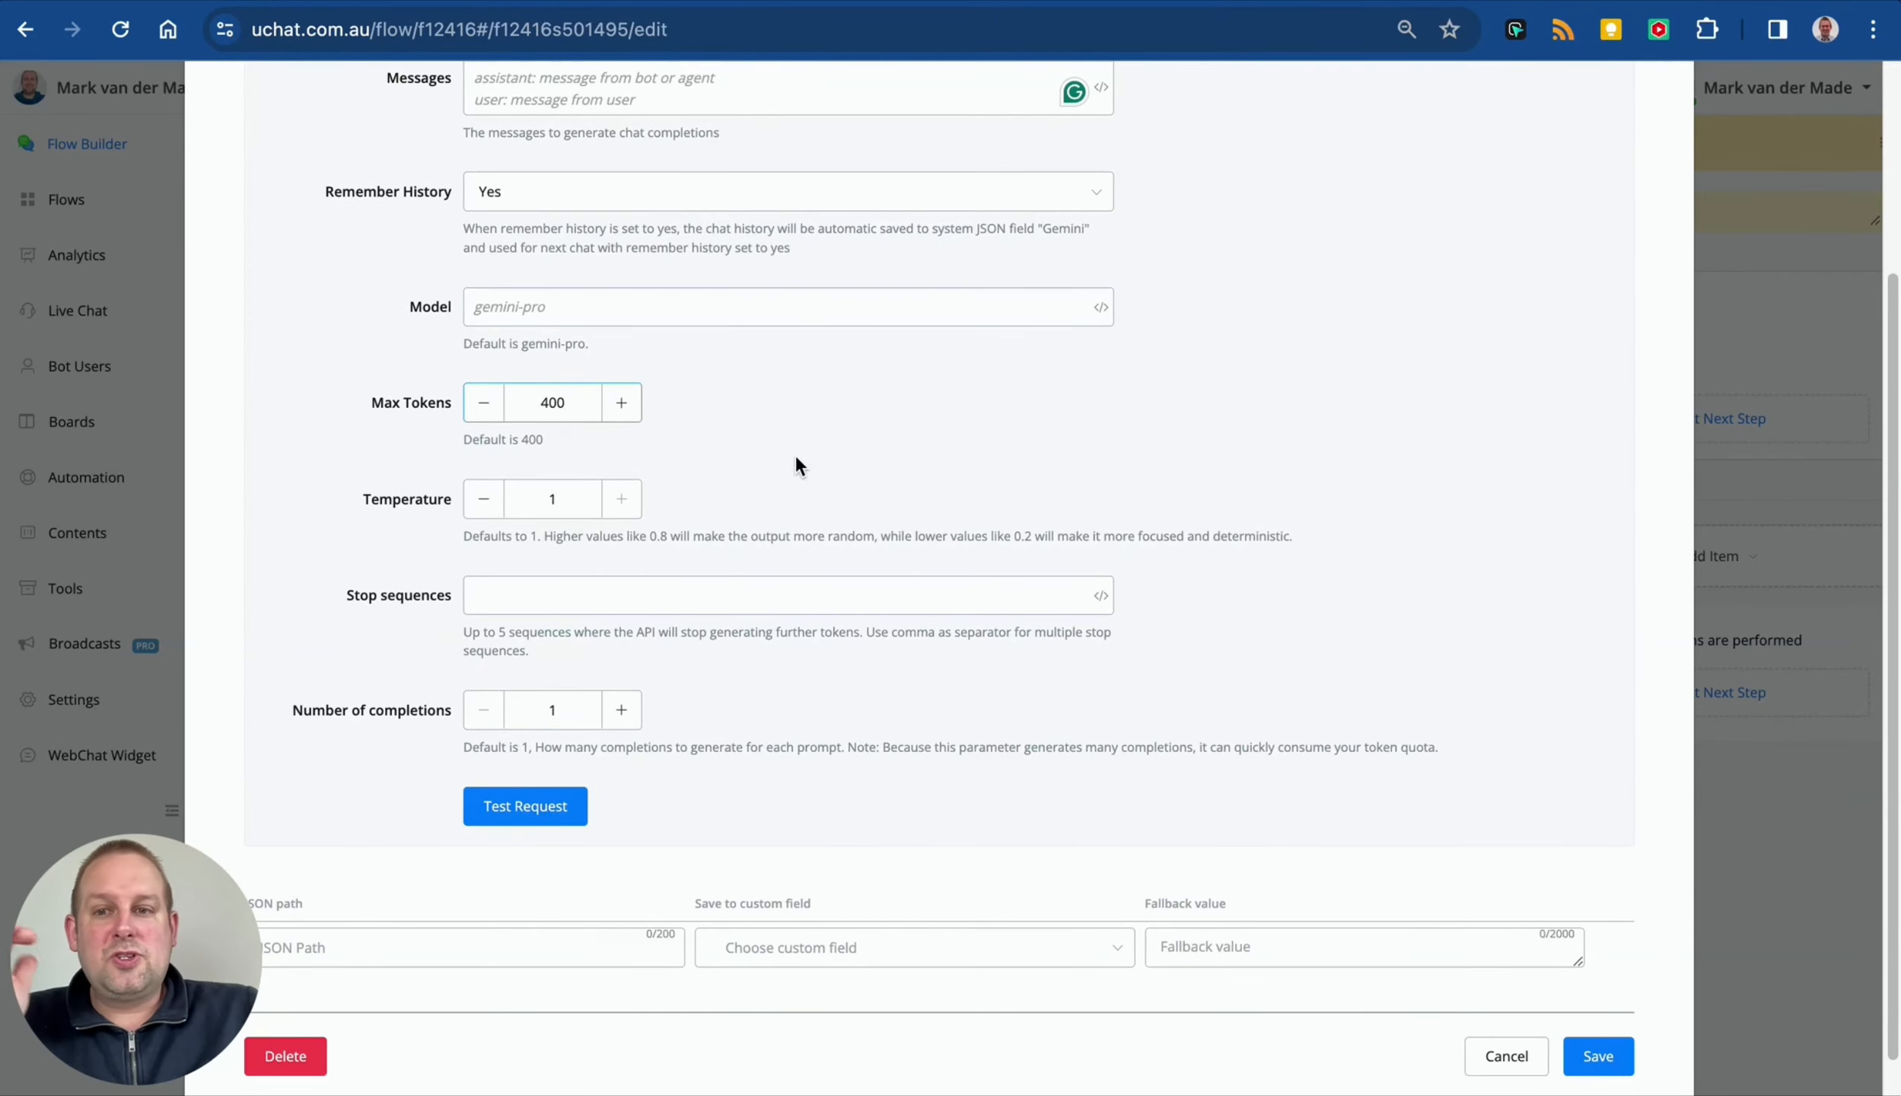
click(540, 487)
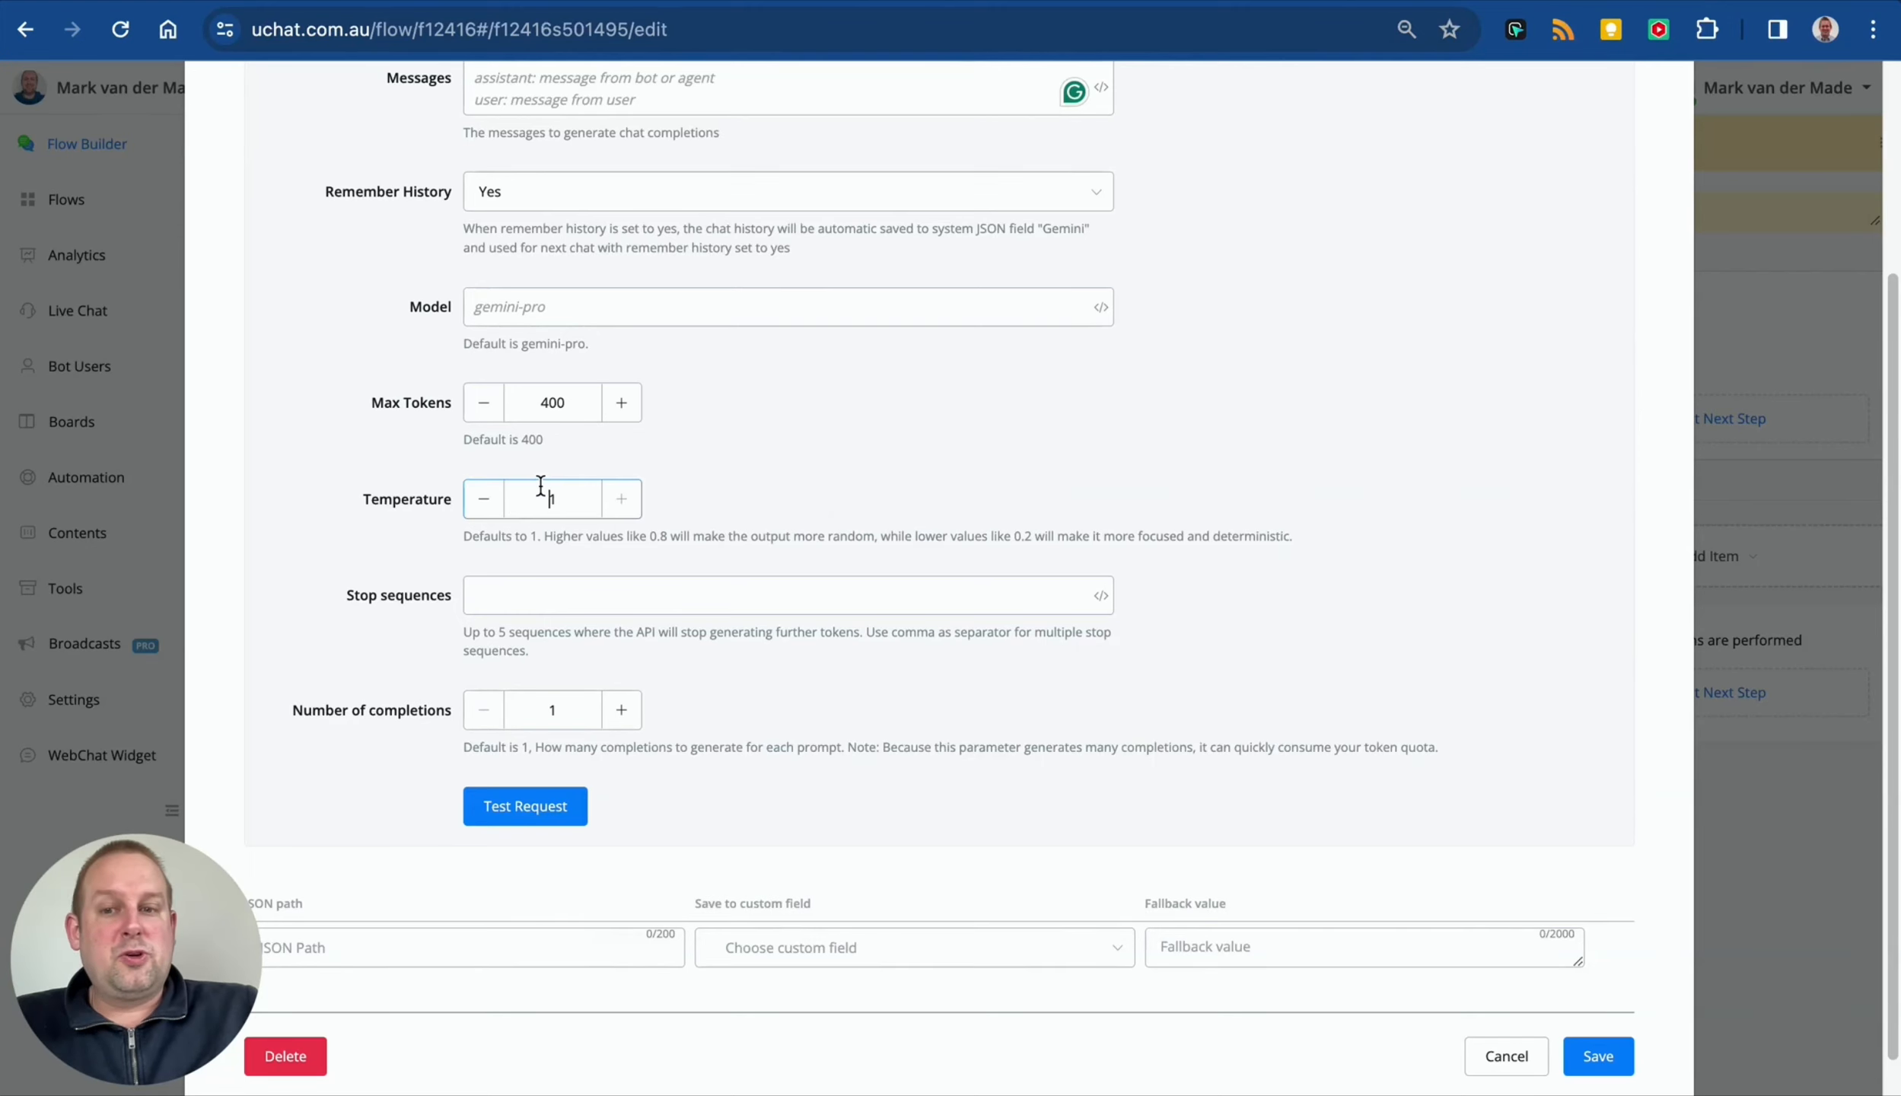
double_click(544, 495)
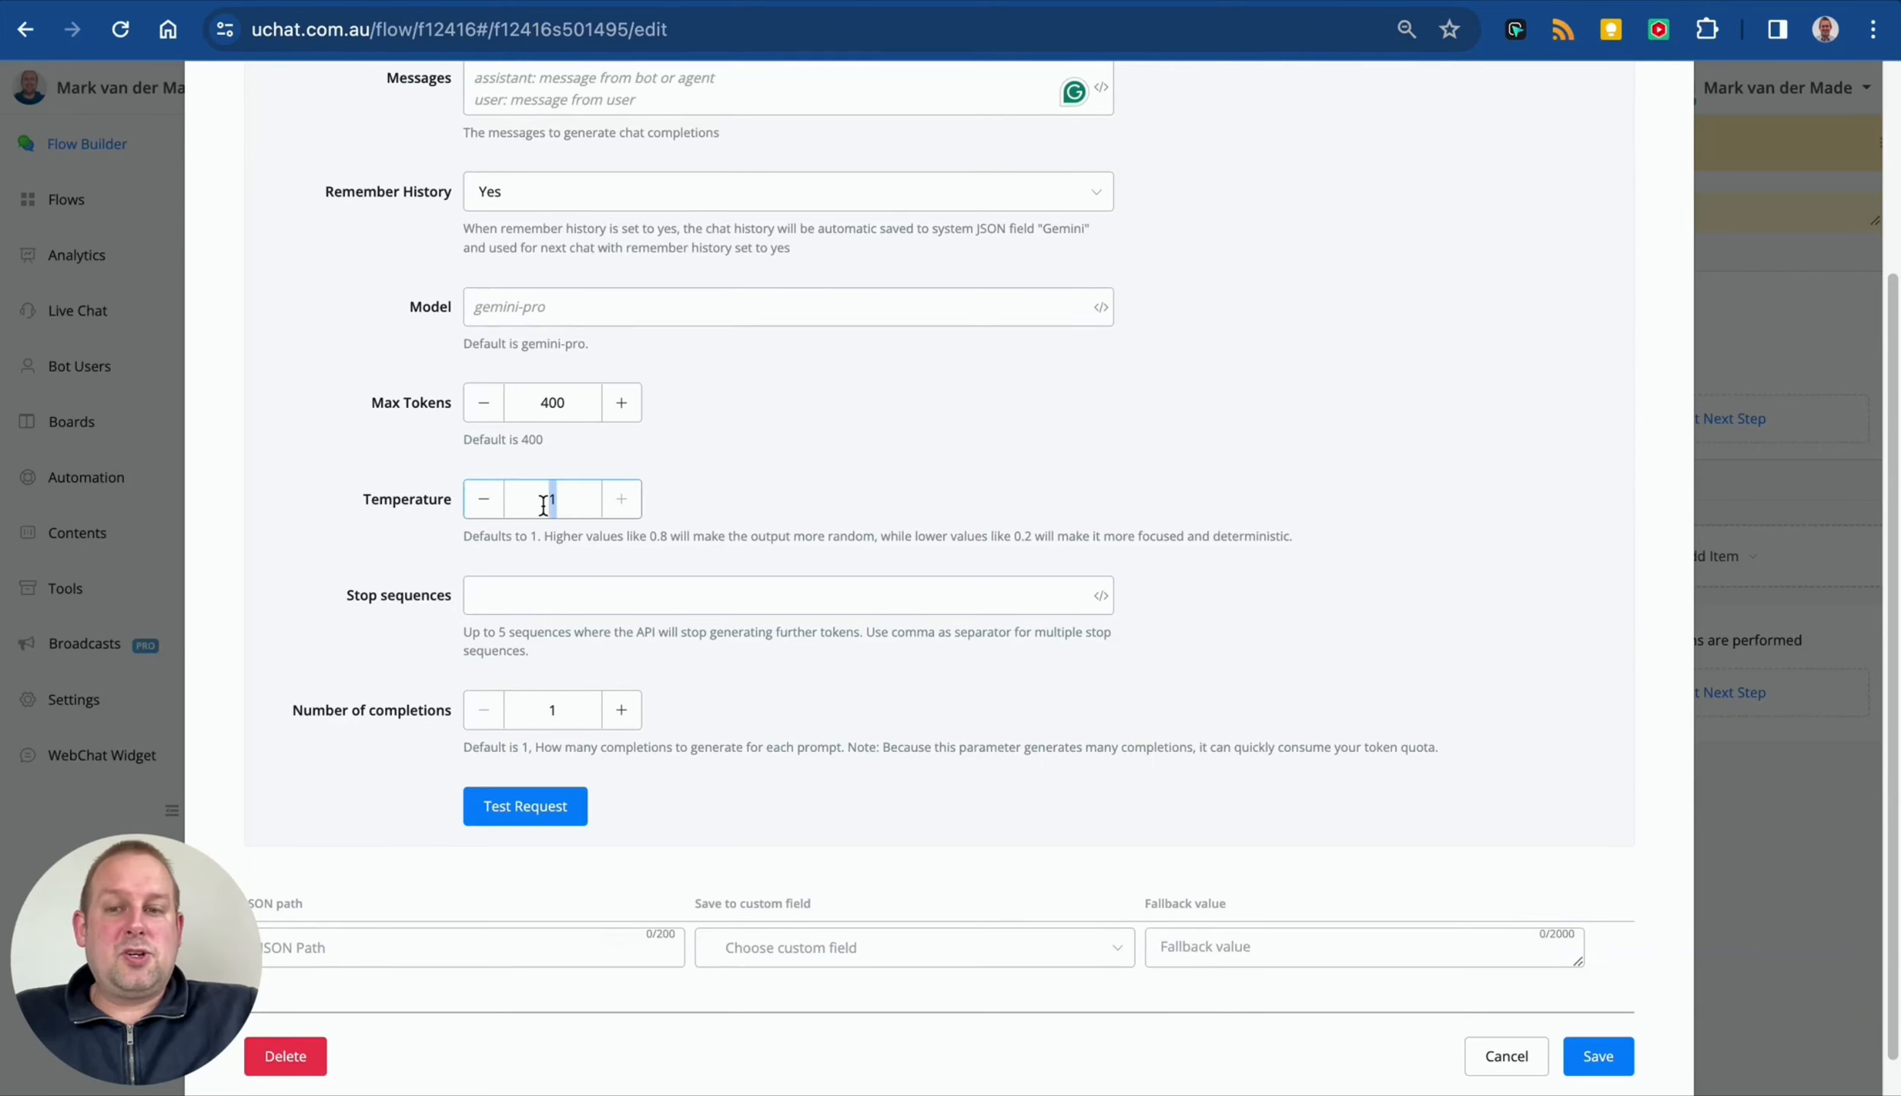
text(0)
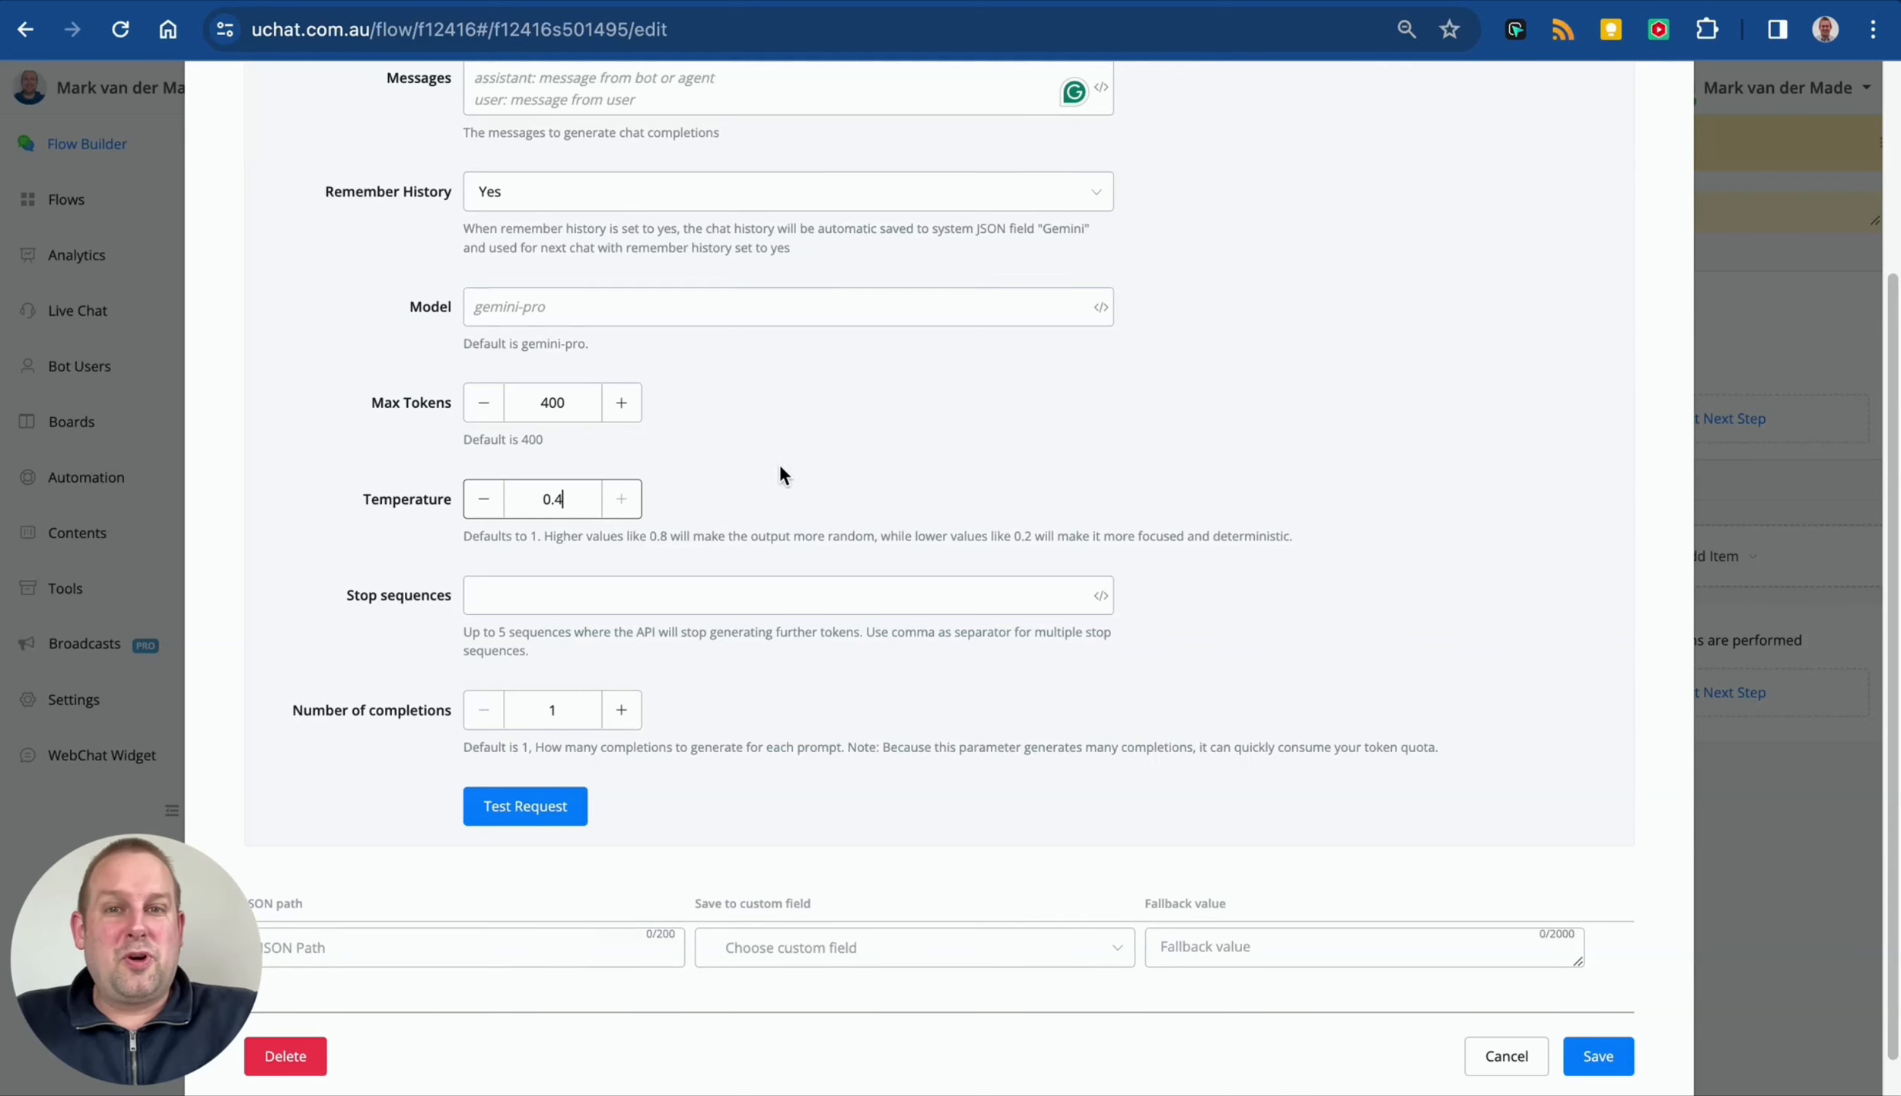
text(.4)
click(935, 445)
Step: Enter "hi hru doing?" as the chat completion's message and set Max Tokens to 100
scroll(936, 445, up, 3)
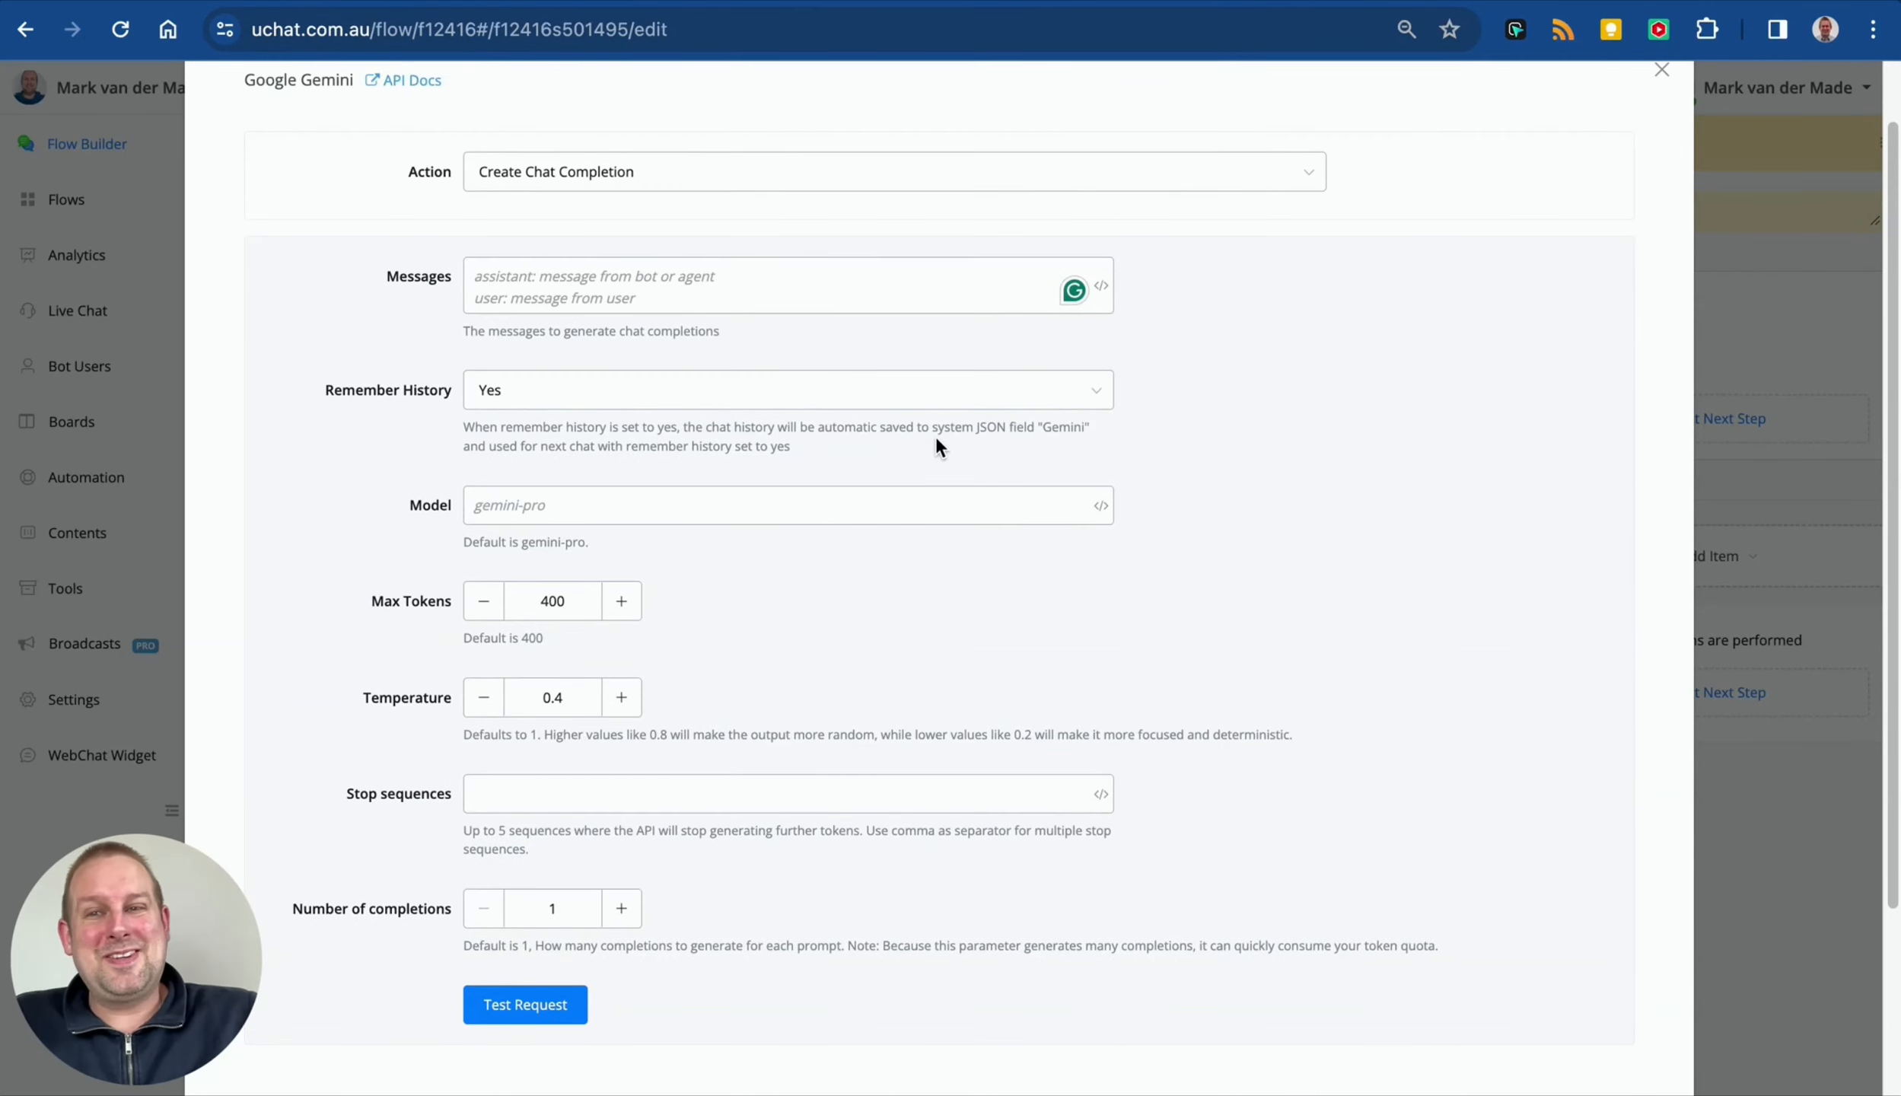
scroll(935, 445, up, 1)
click(752, 347)
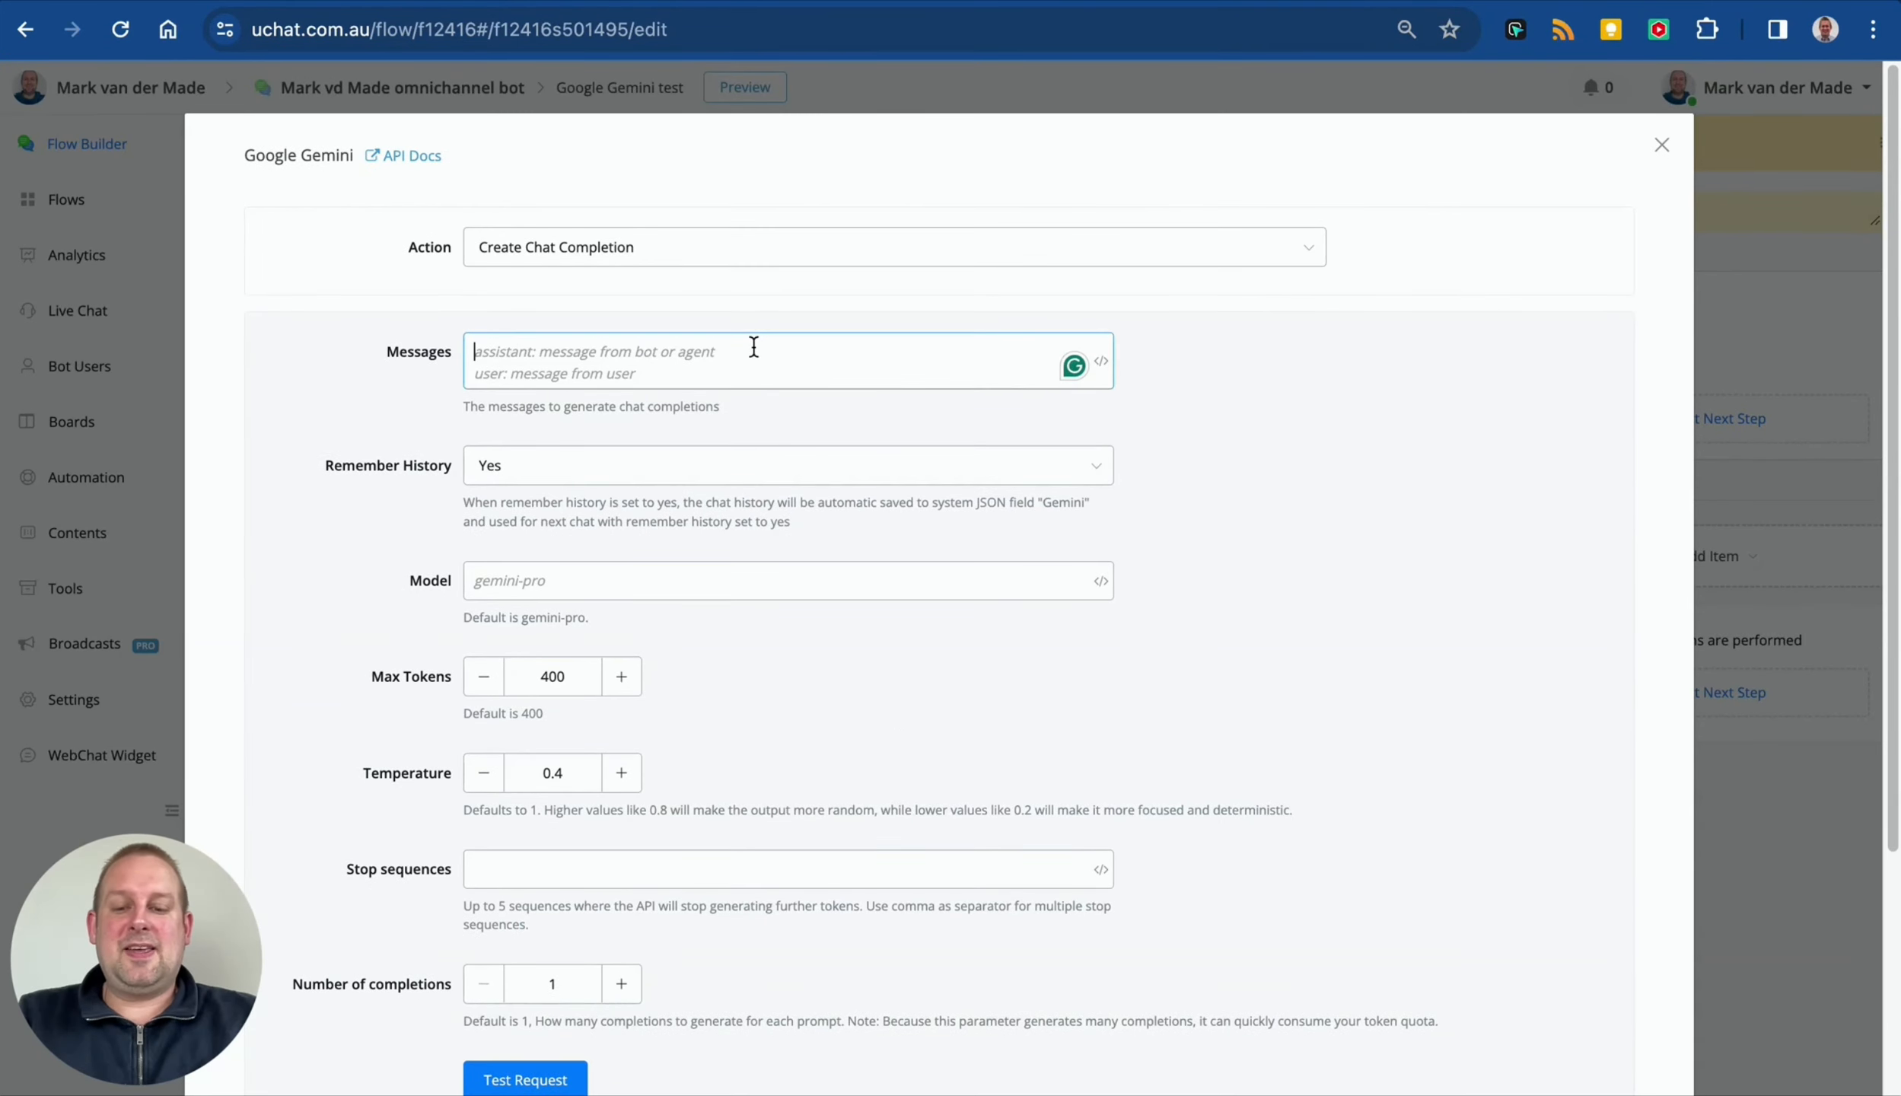
text(hi hru doing?)
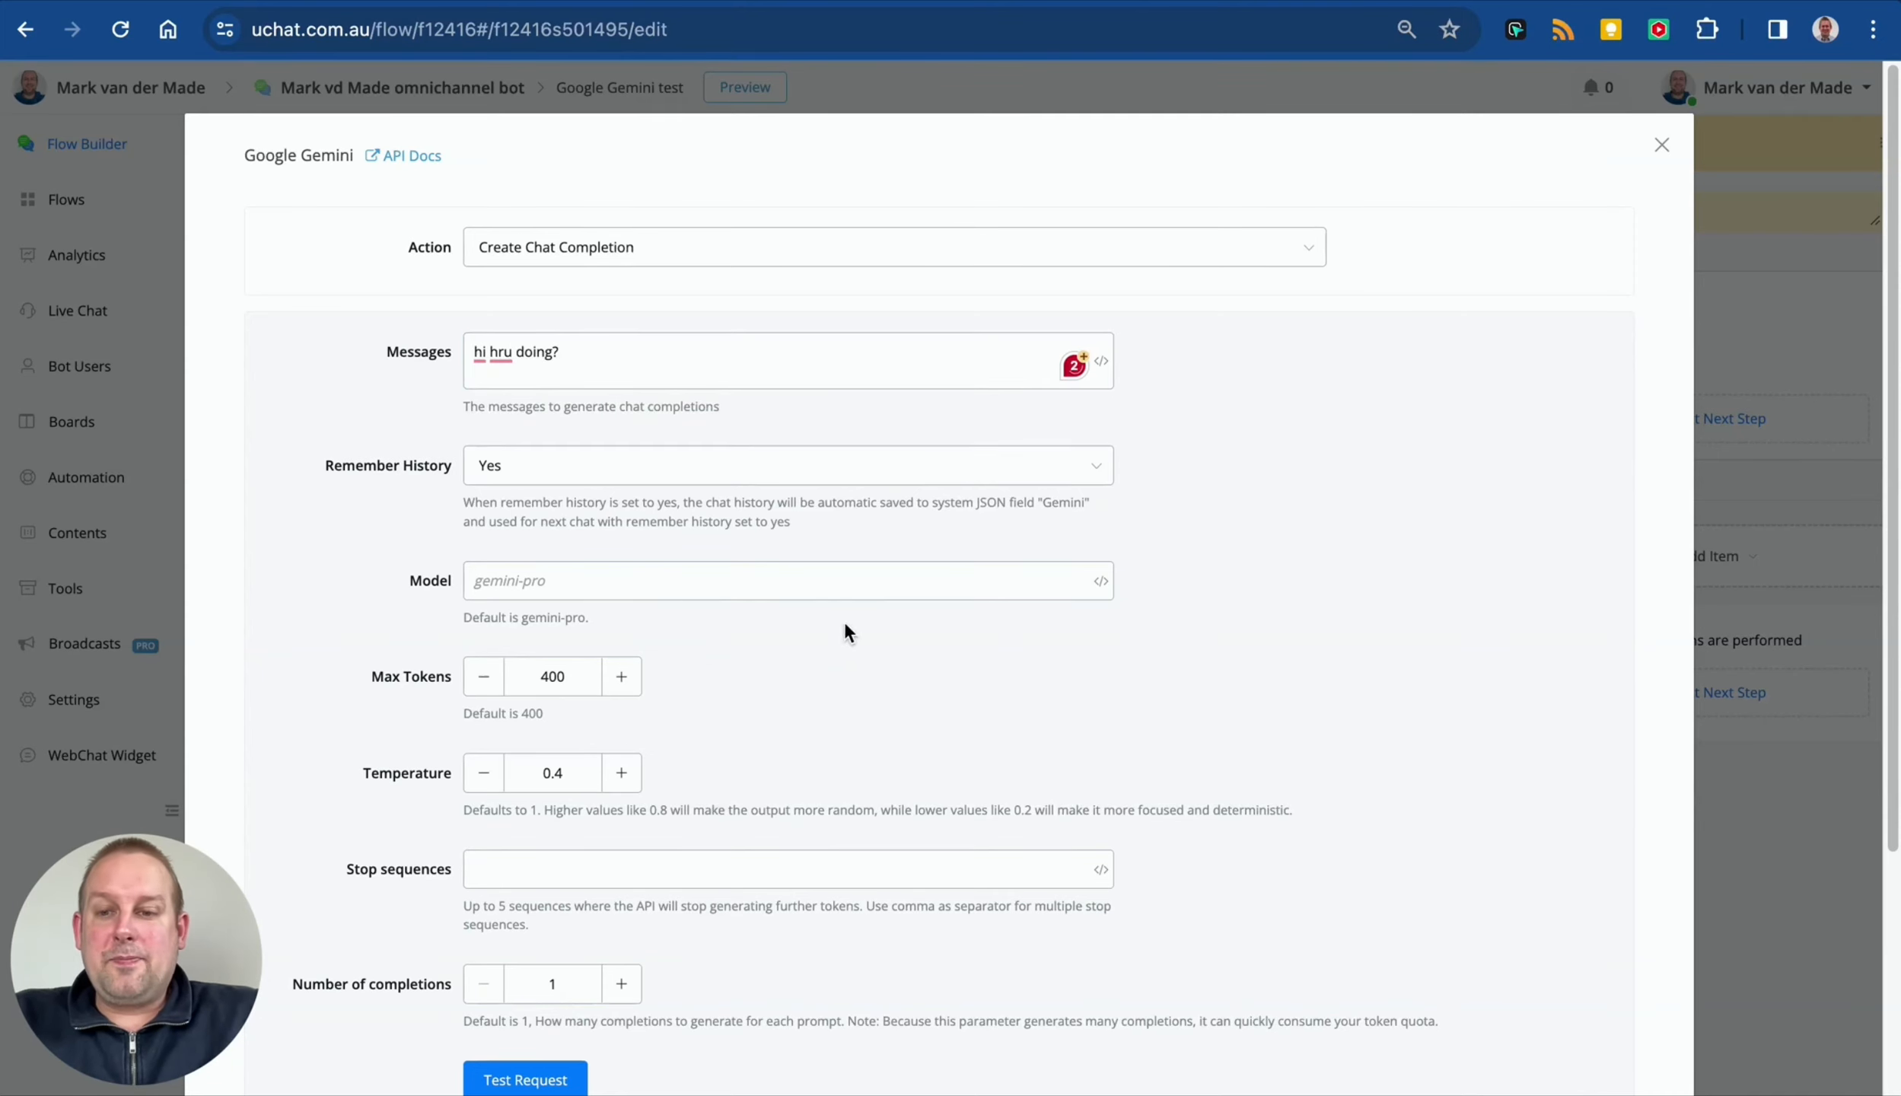
scroll(814, 610, down, 4)
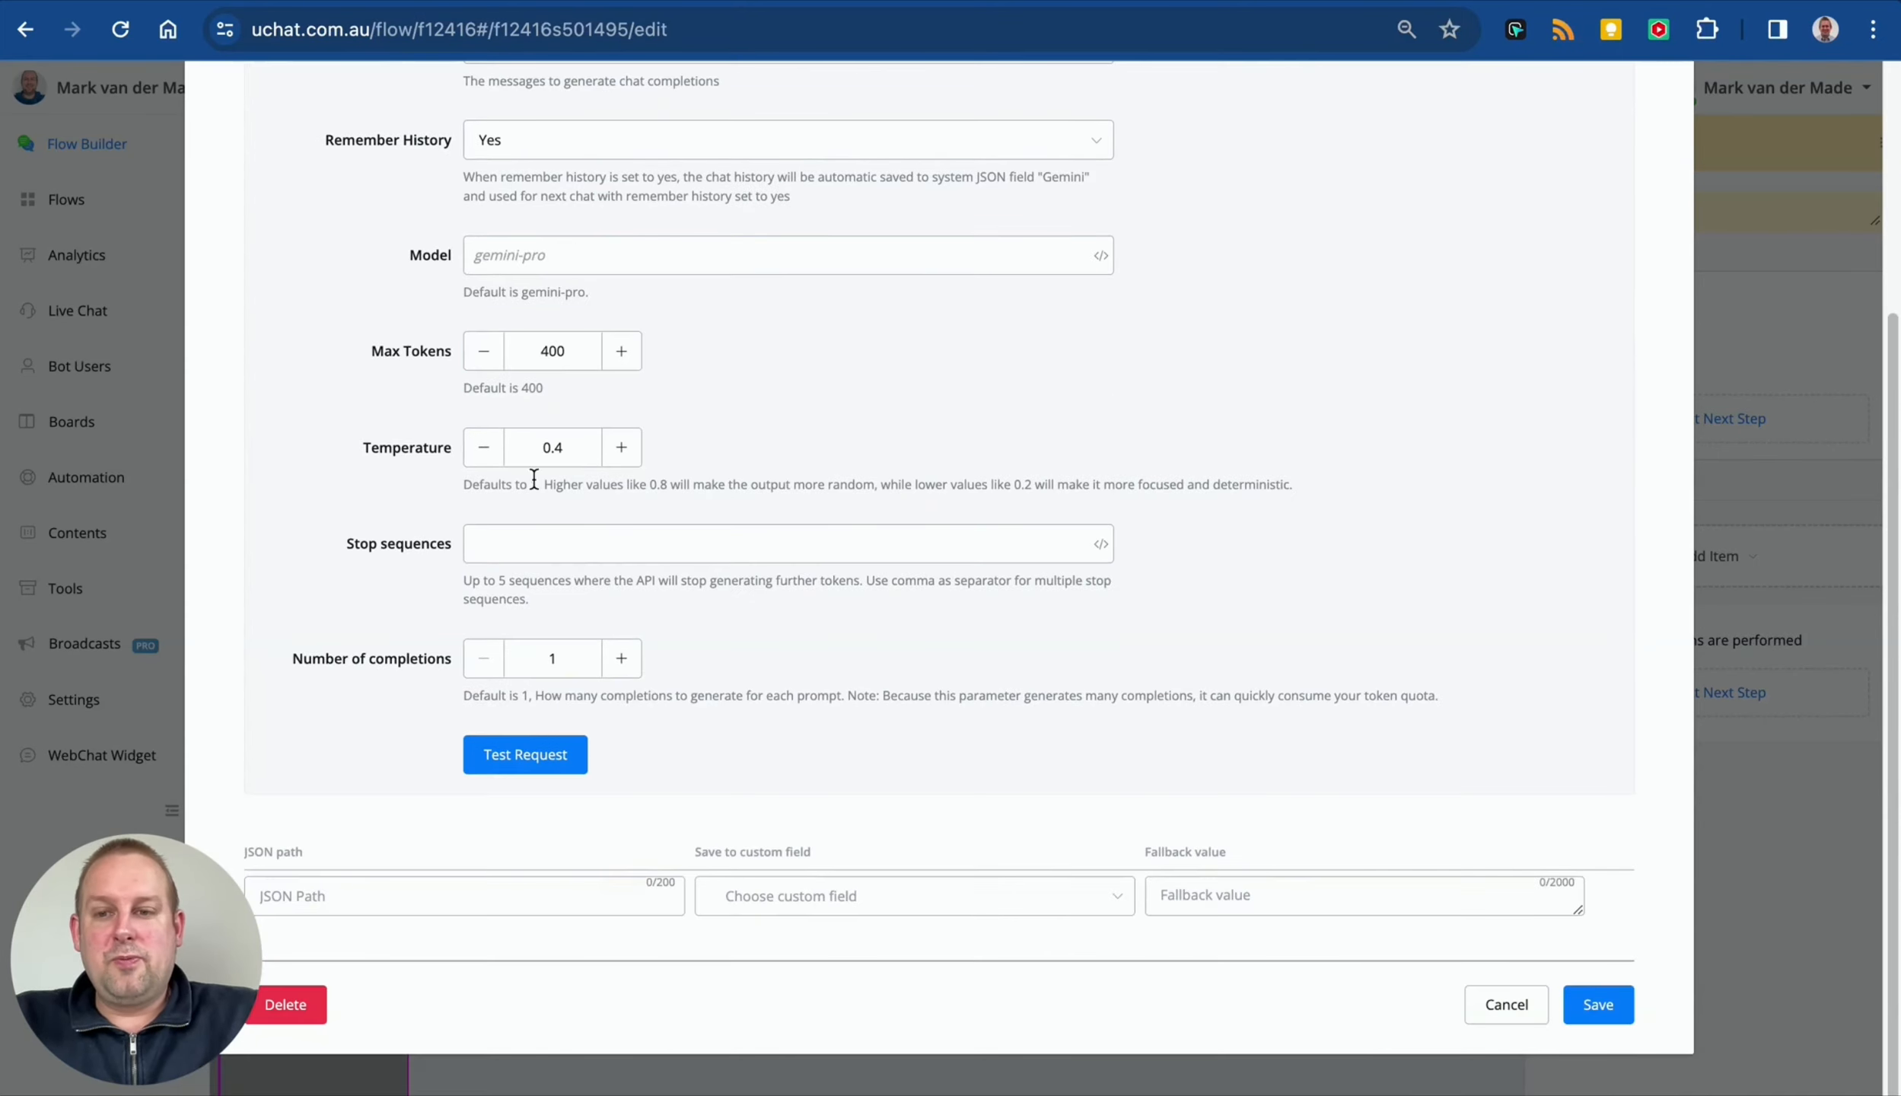
double_click(549, 350)
text(100)
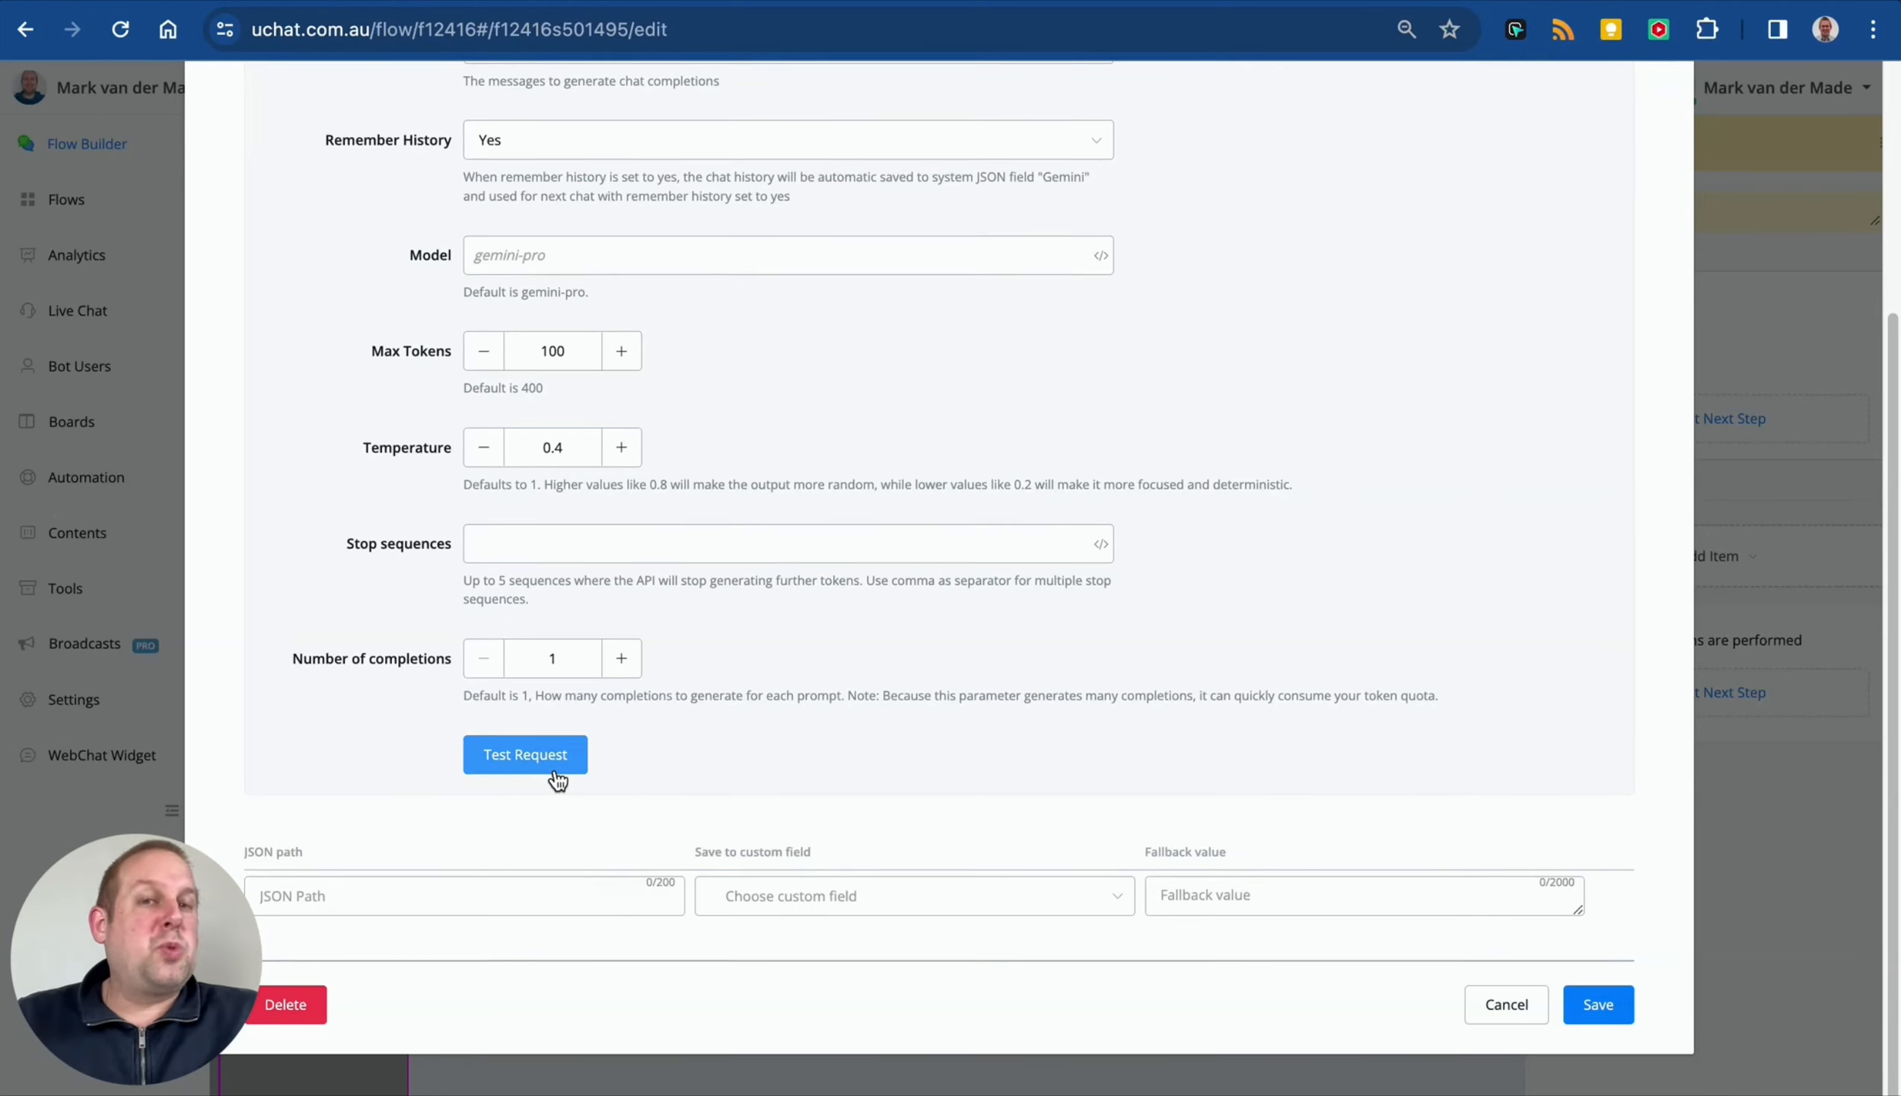
Step: Run the test request and select the reply text in the sample data as the JSON path $.candidates[0].content.parts[0].text
click(525, 754)
scroll(1059, 560, down, 3)
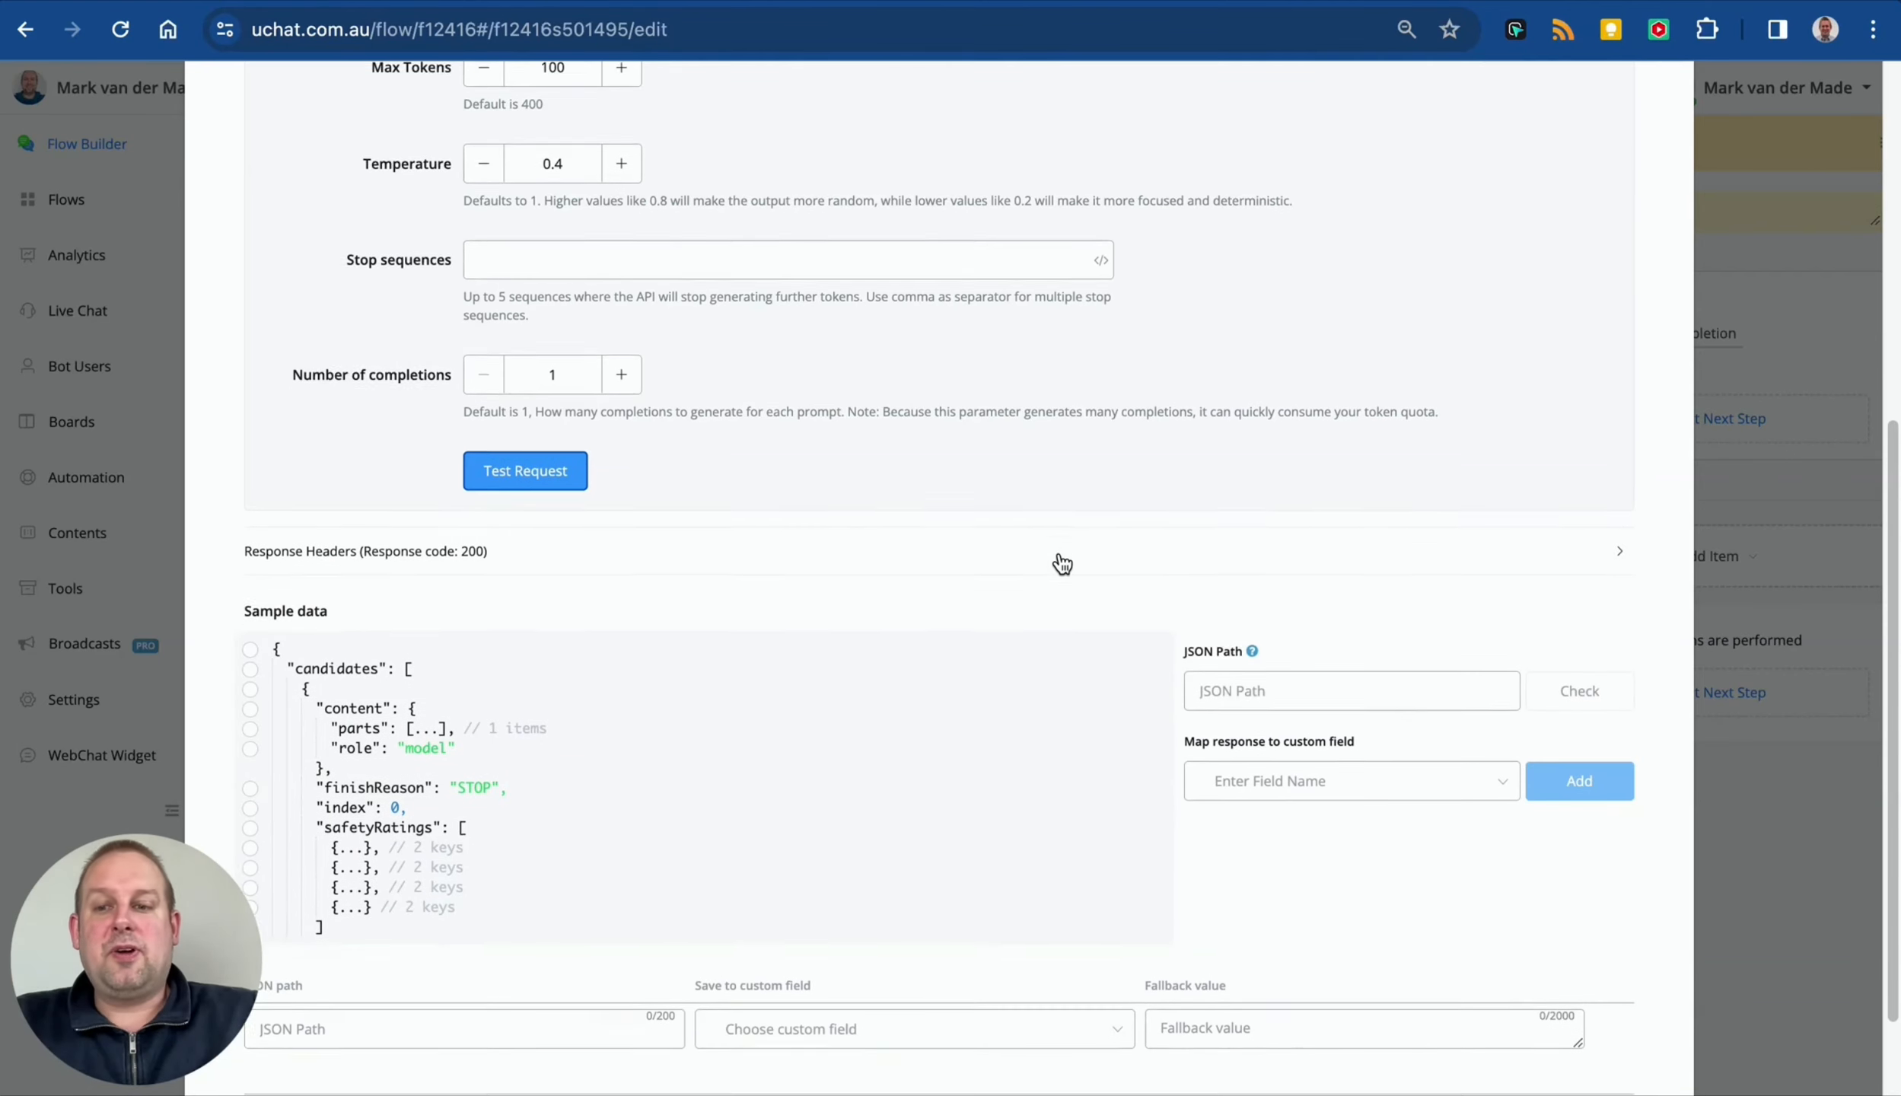
scroll(1062, 563, down, 2)
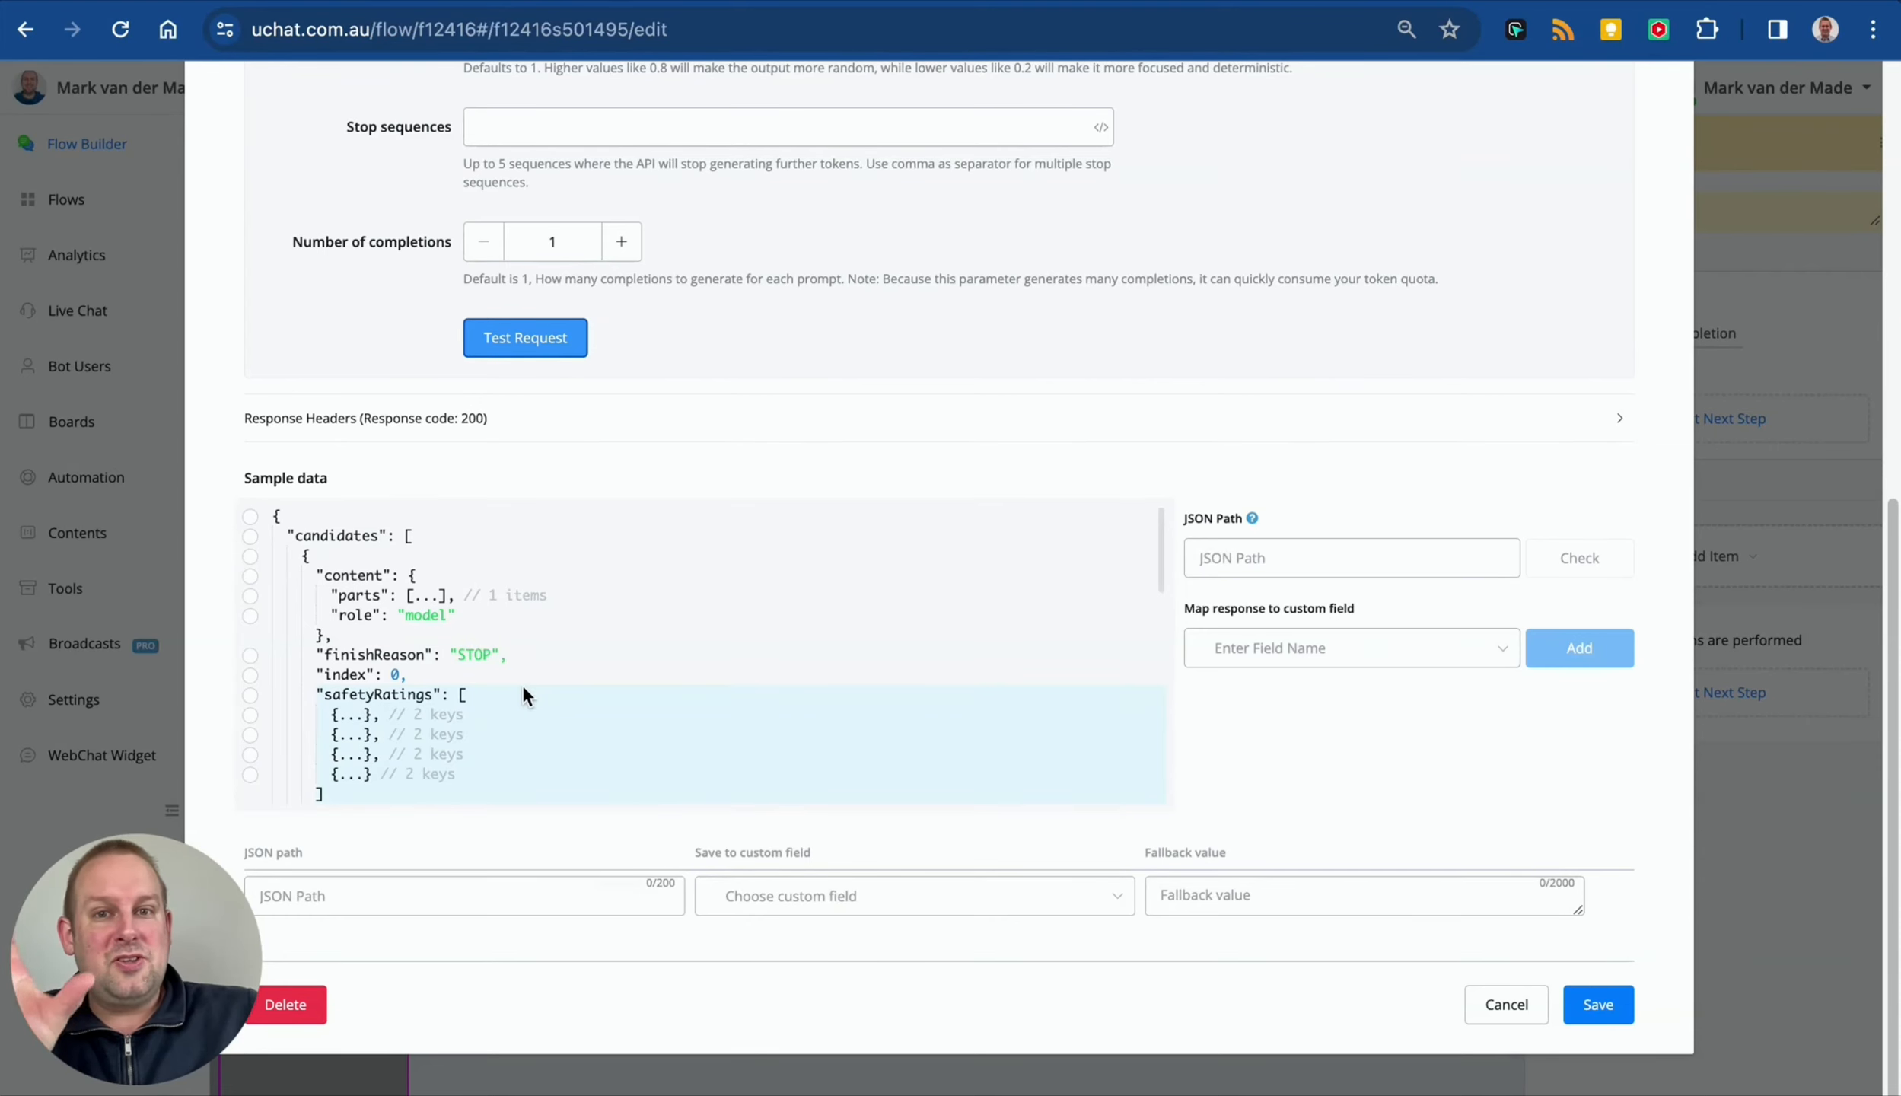
click(431, 600)
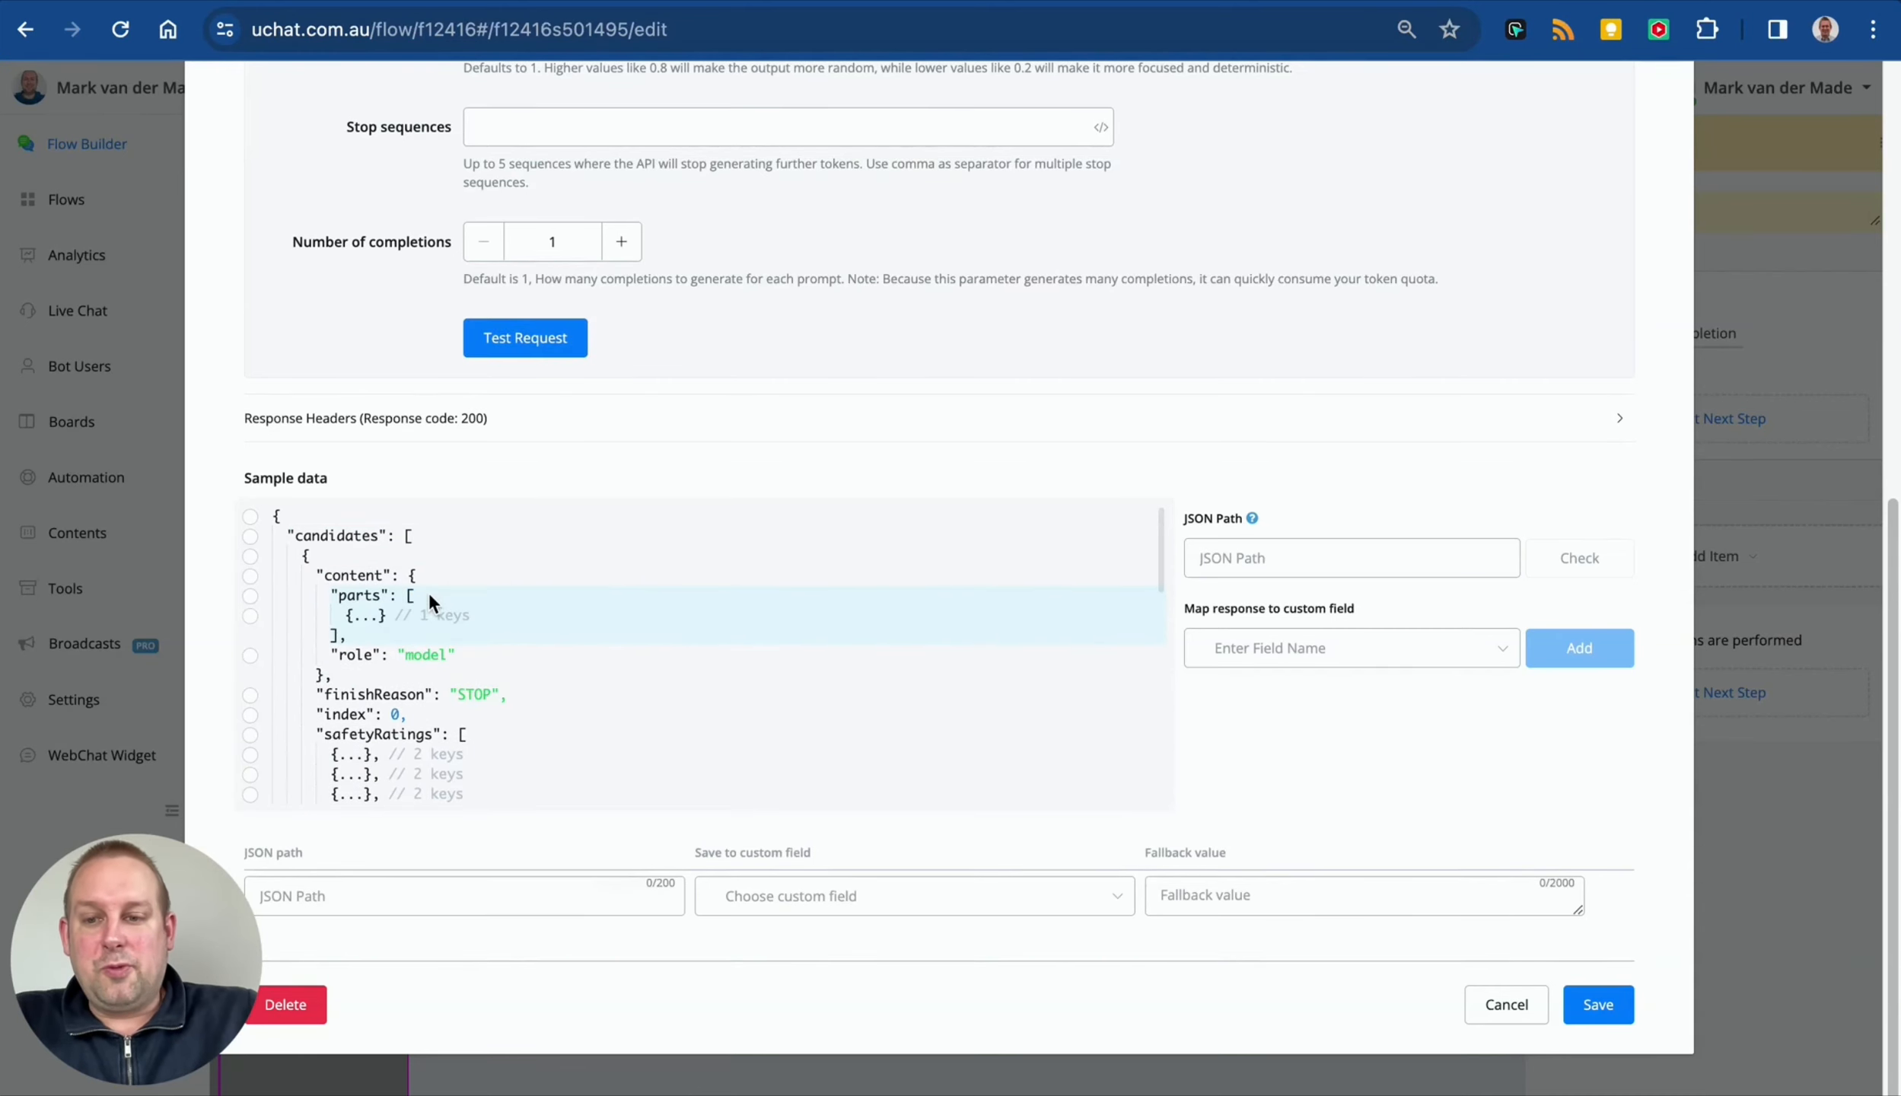
click(378, 616)
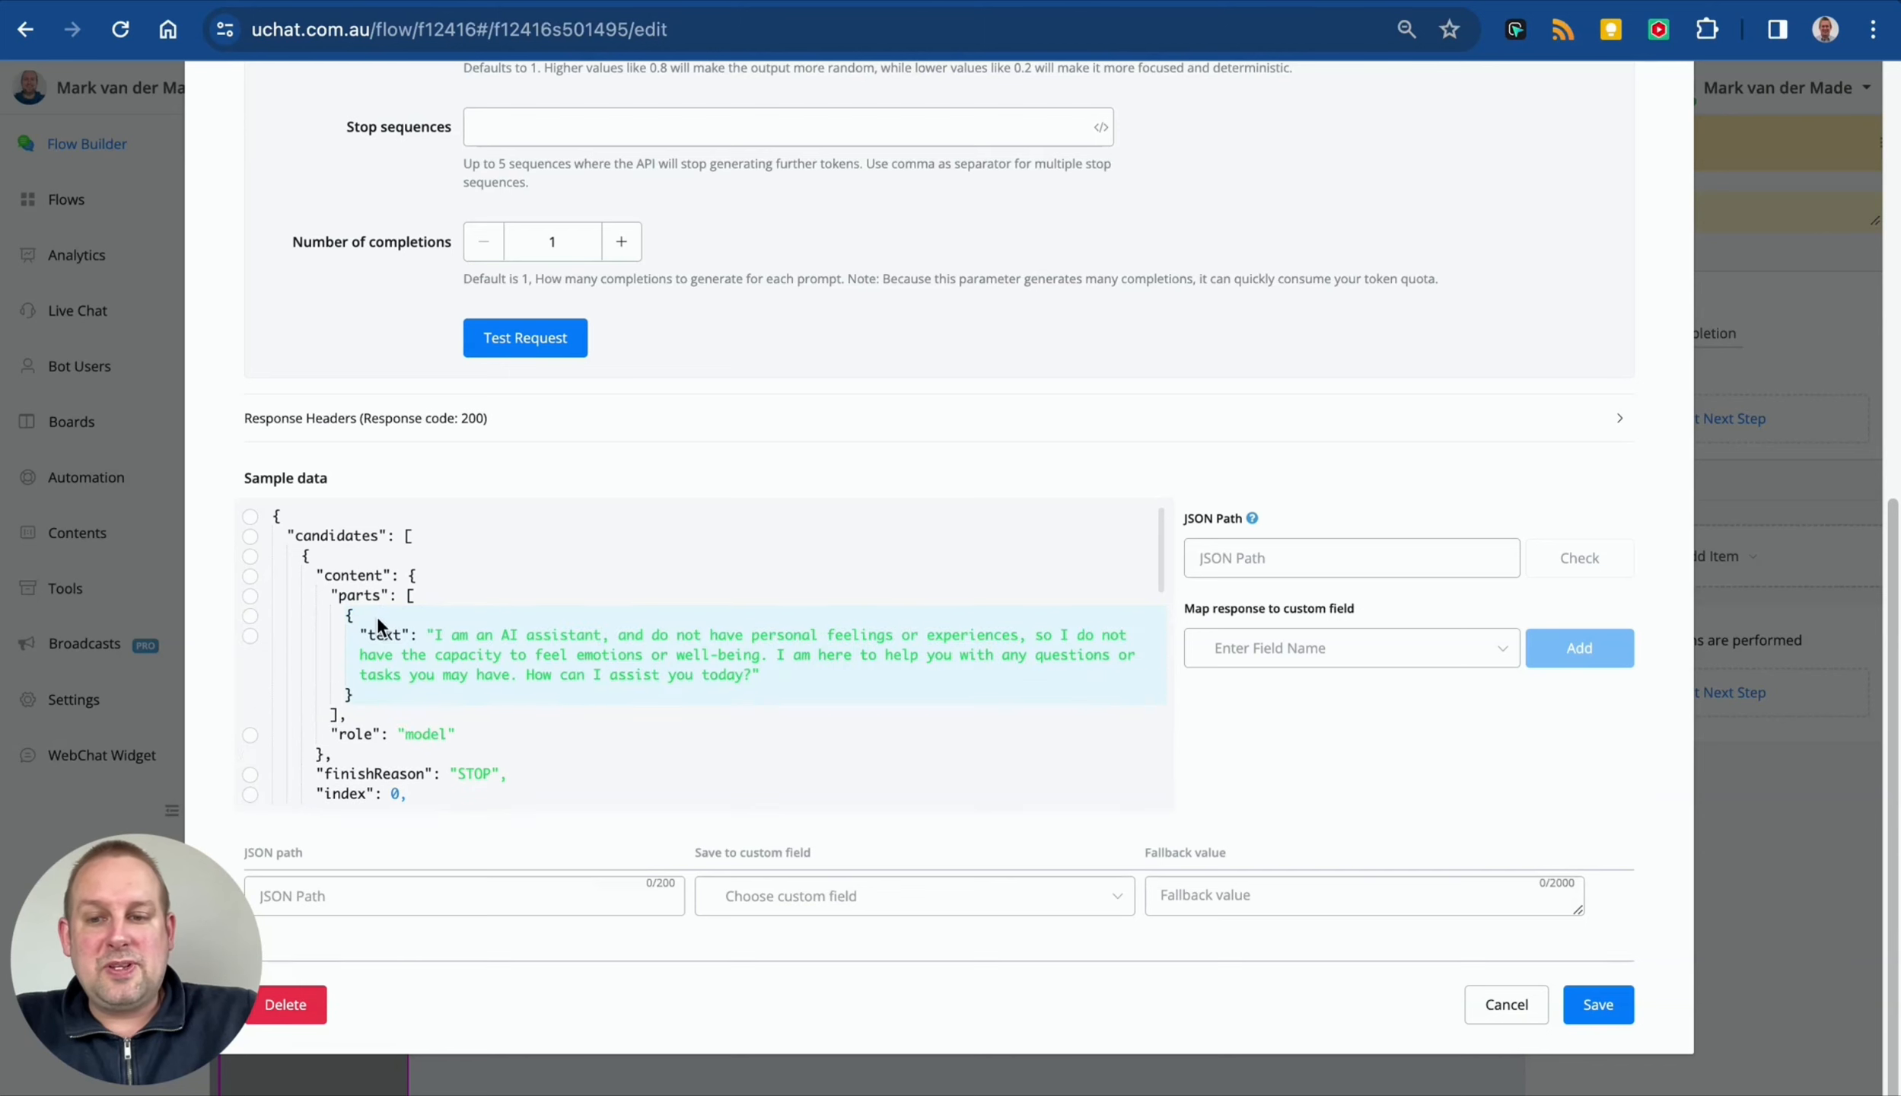
click(252, 638)
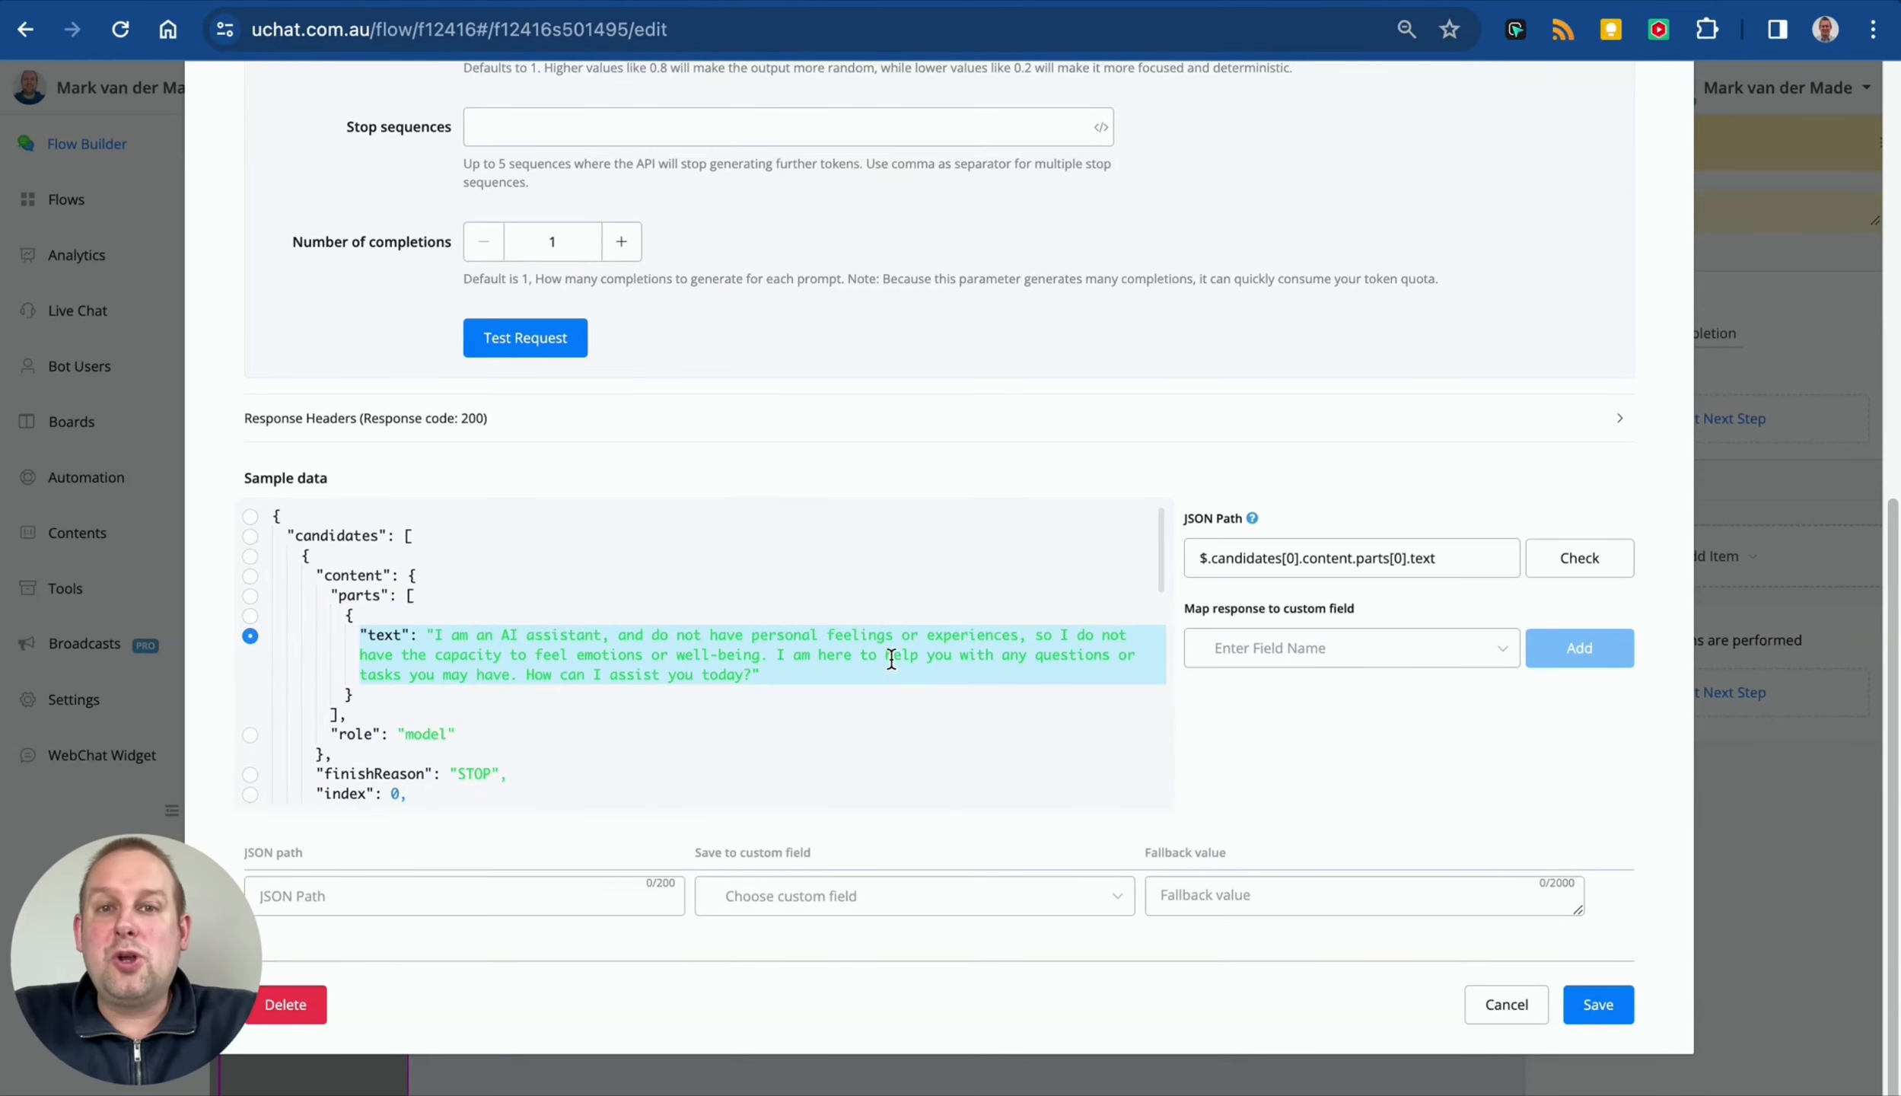
Step: Map the JSON path $.candidates[0].content.parts[0].text to the custom field ai_response and add the mapping
click(1315, 651)
text(ai_re)
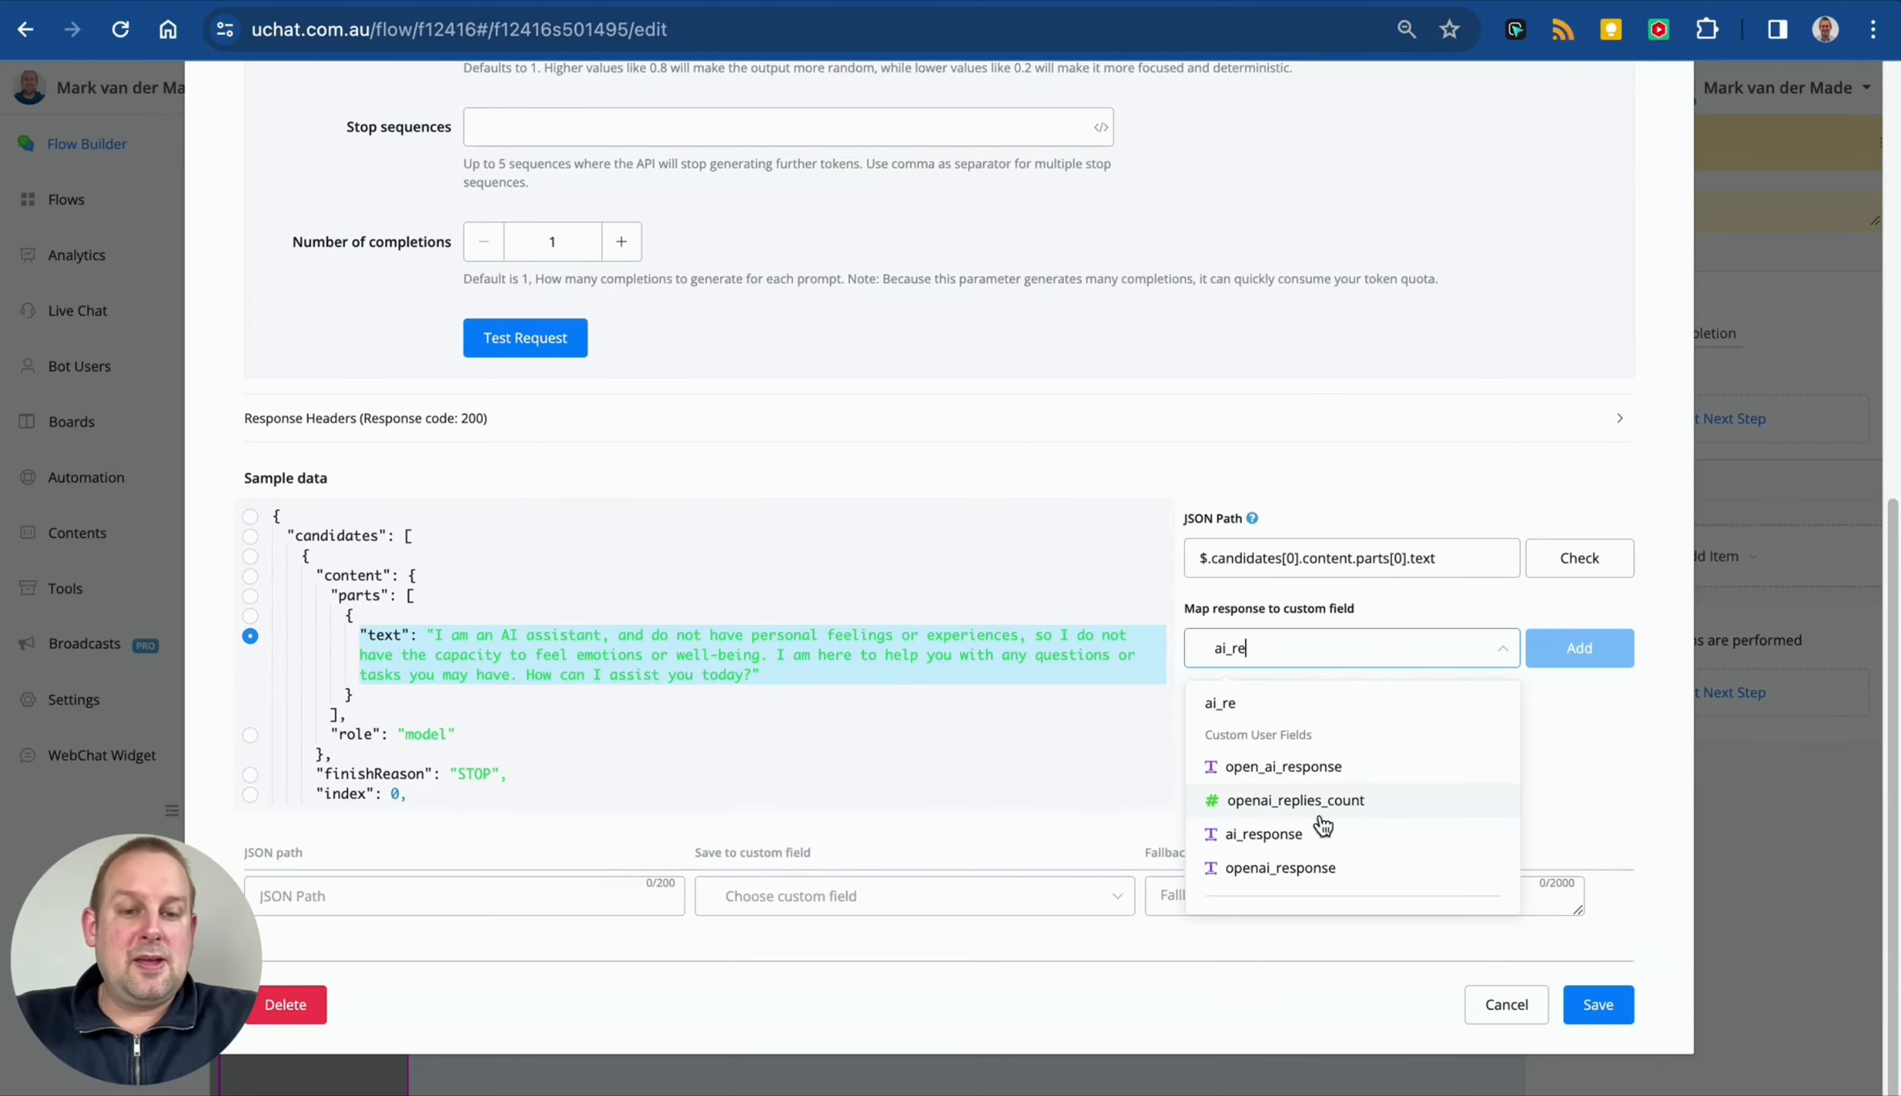
click(1325, 834)
click(1560, 652)
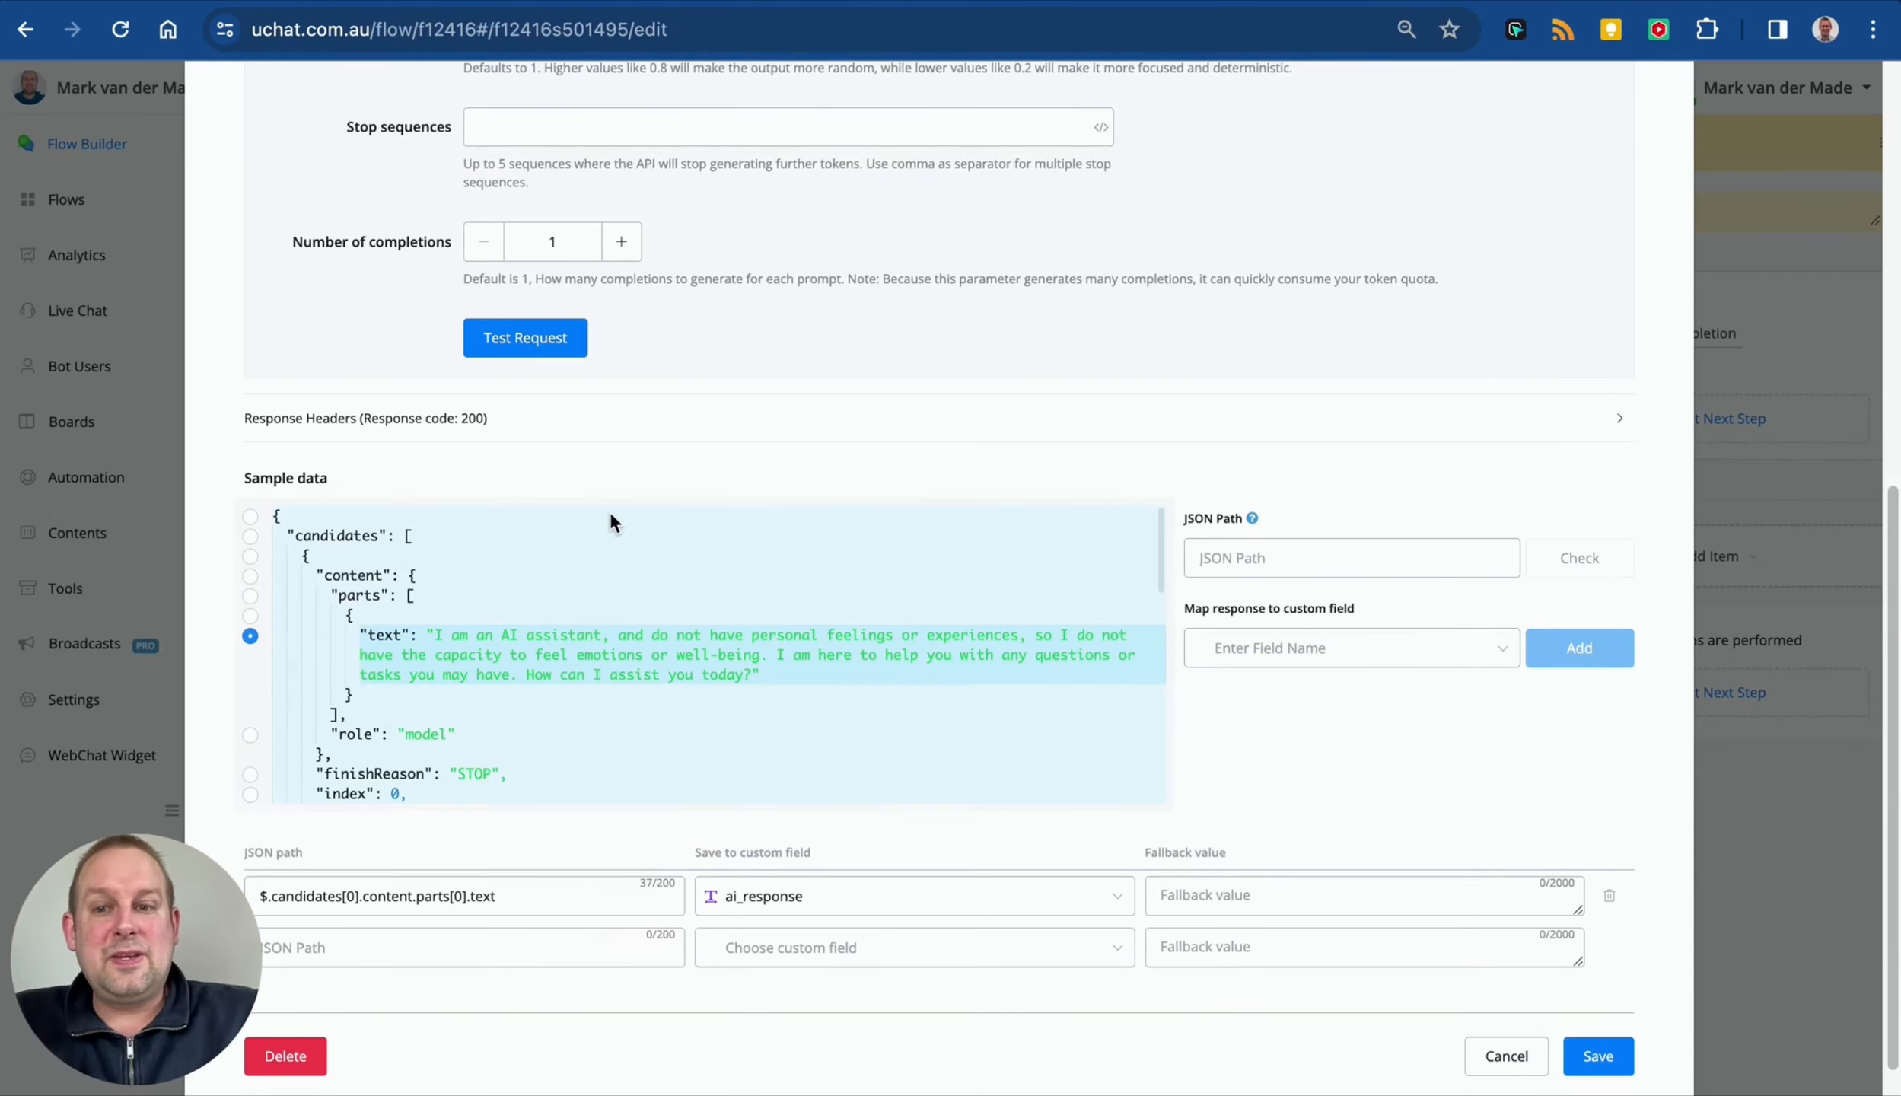
Step: Expand all four collapsed safetyRatings entries of the candidate in the sample data to read their categories and probabilities
scroll(611, 519, down, 3)
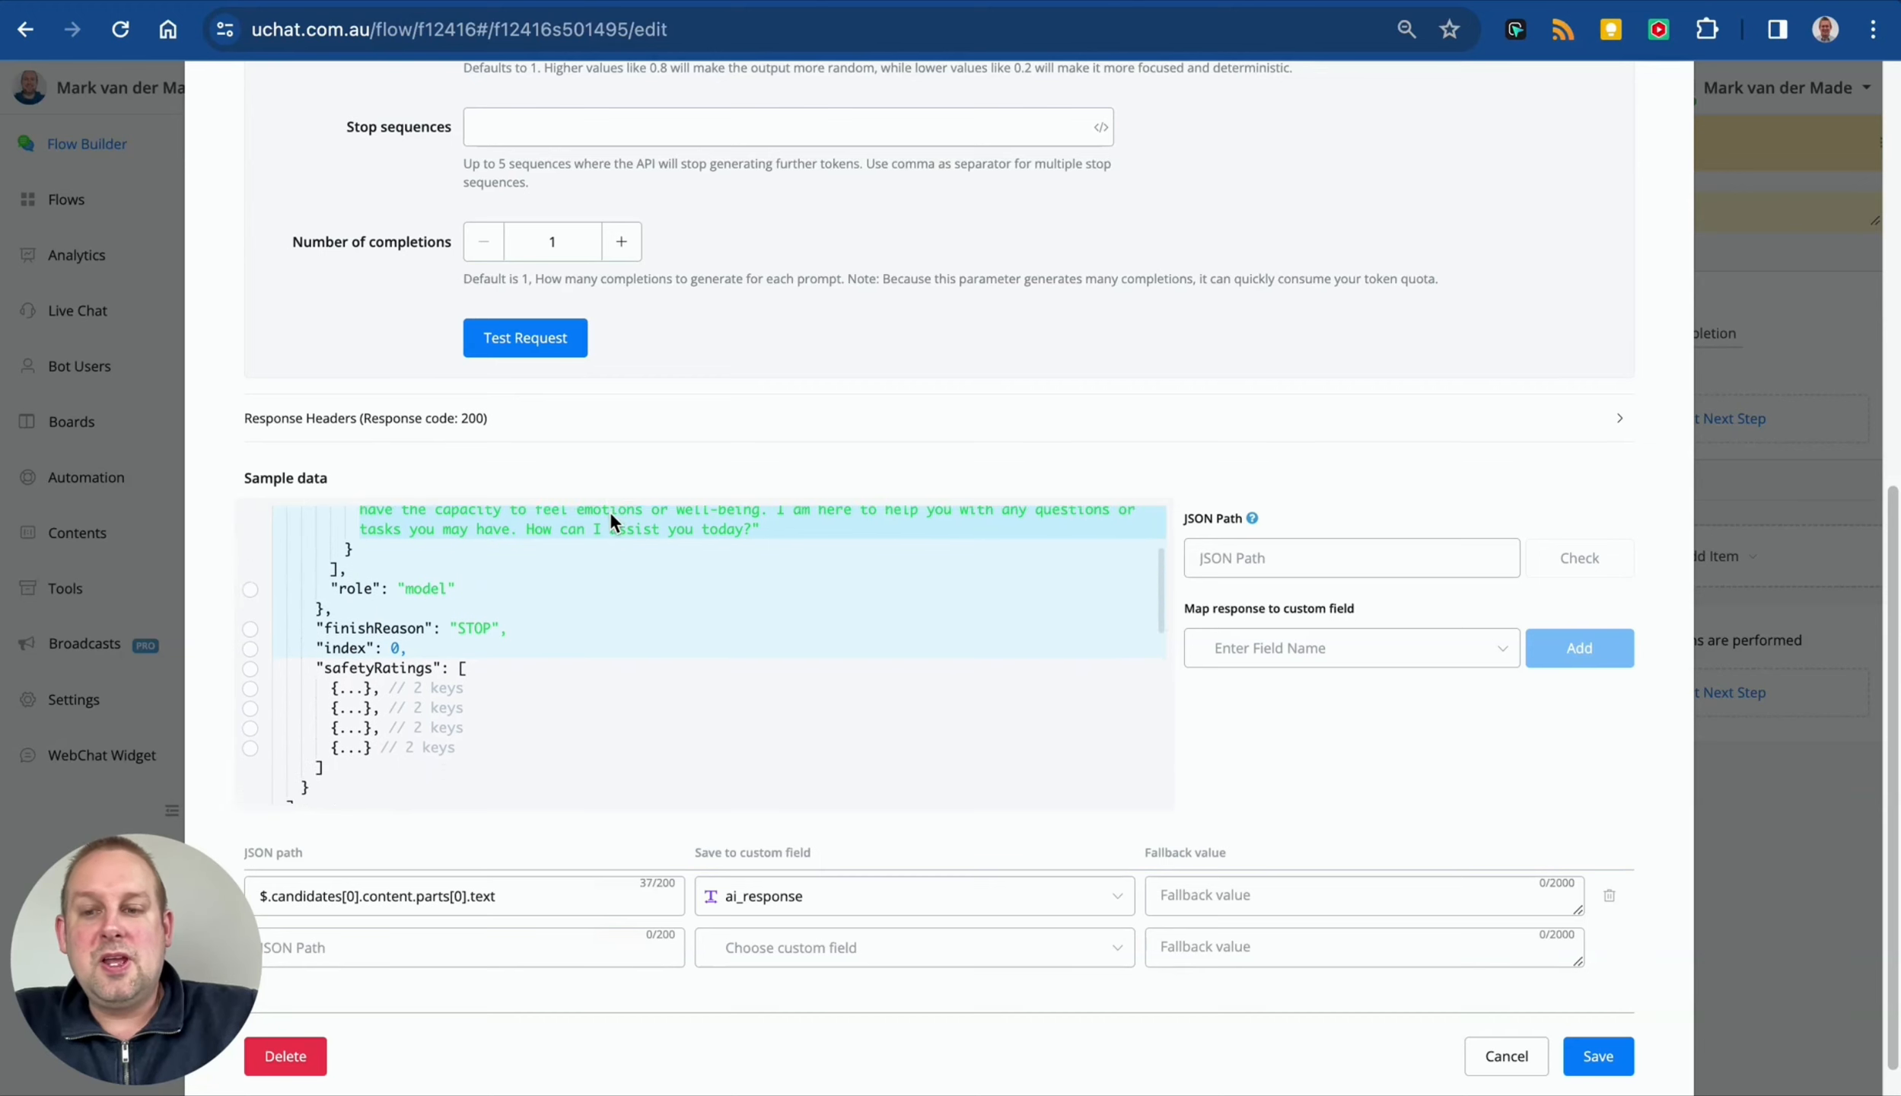
scroll(610, 516, down, 3)
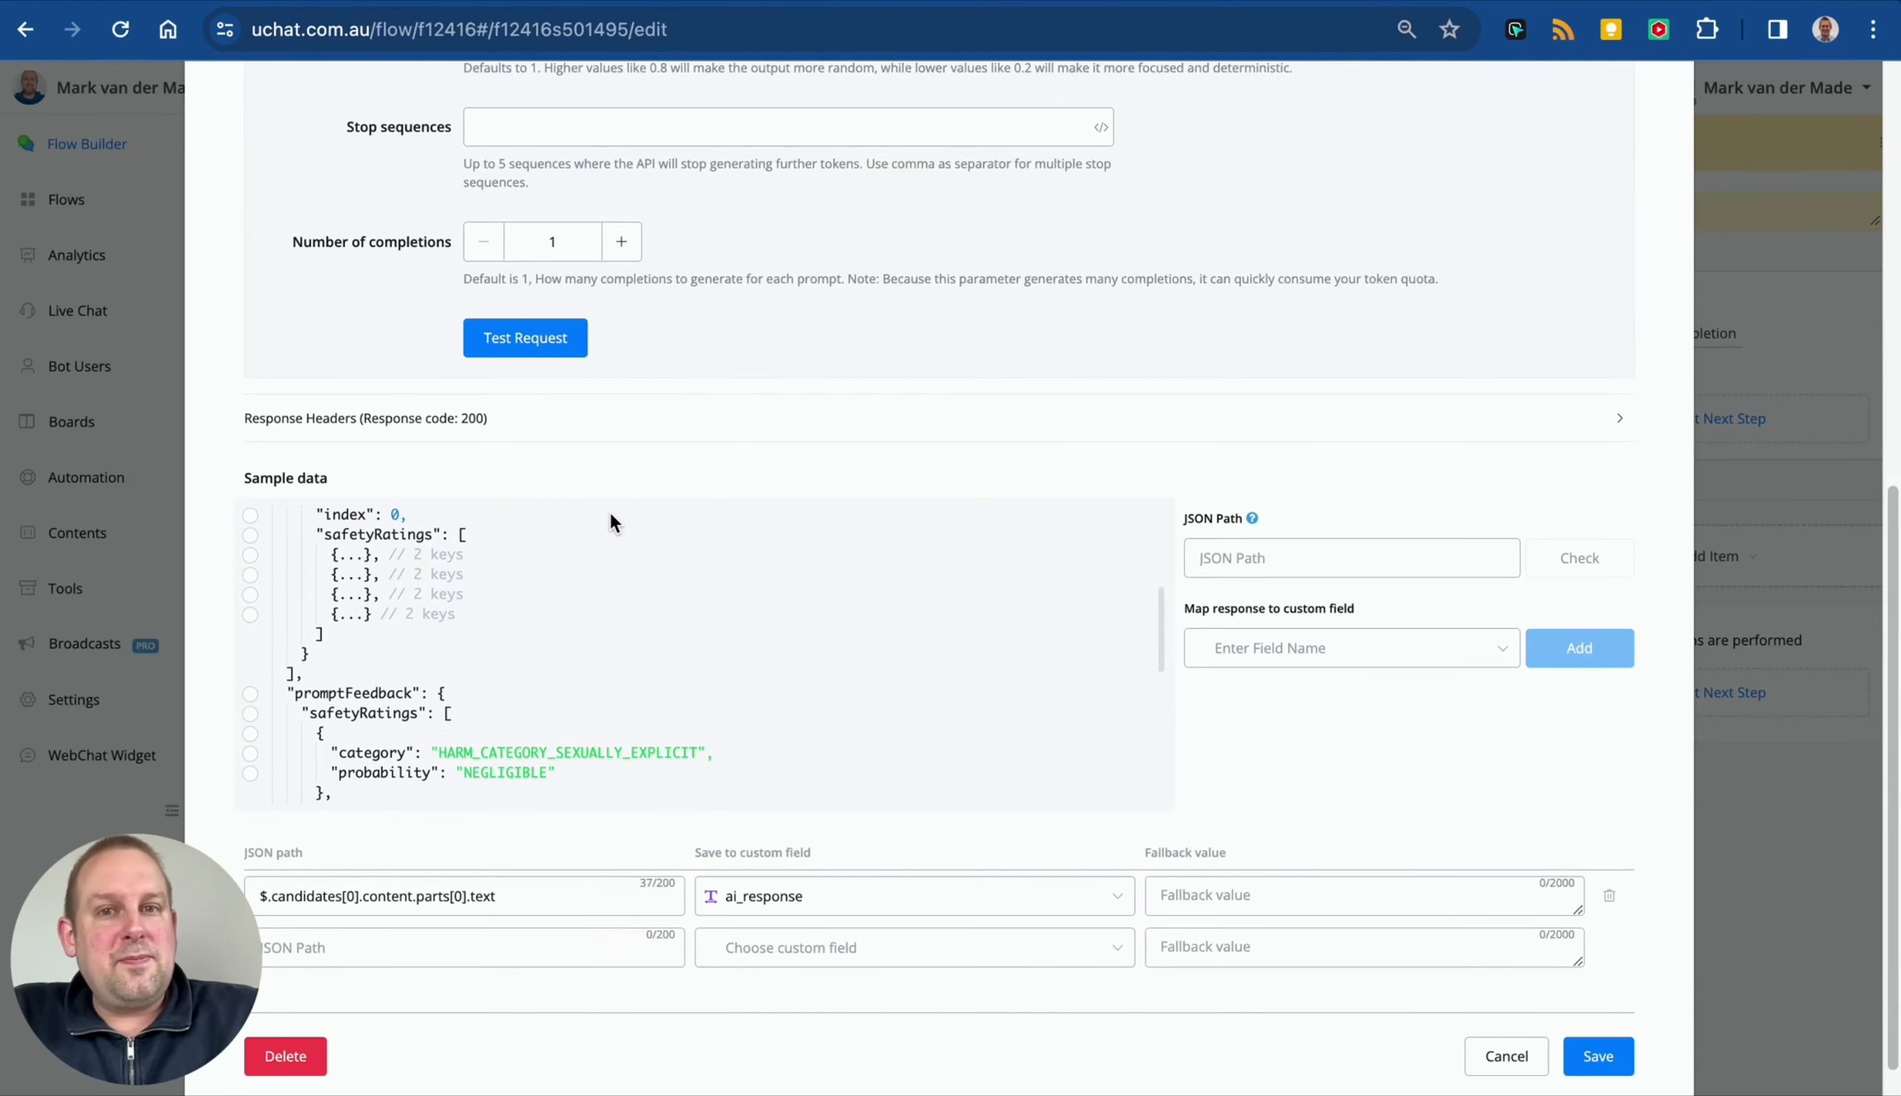
scroll(610, 513, down, 1)
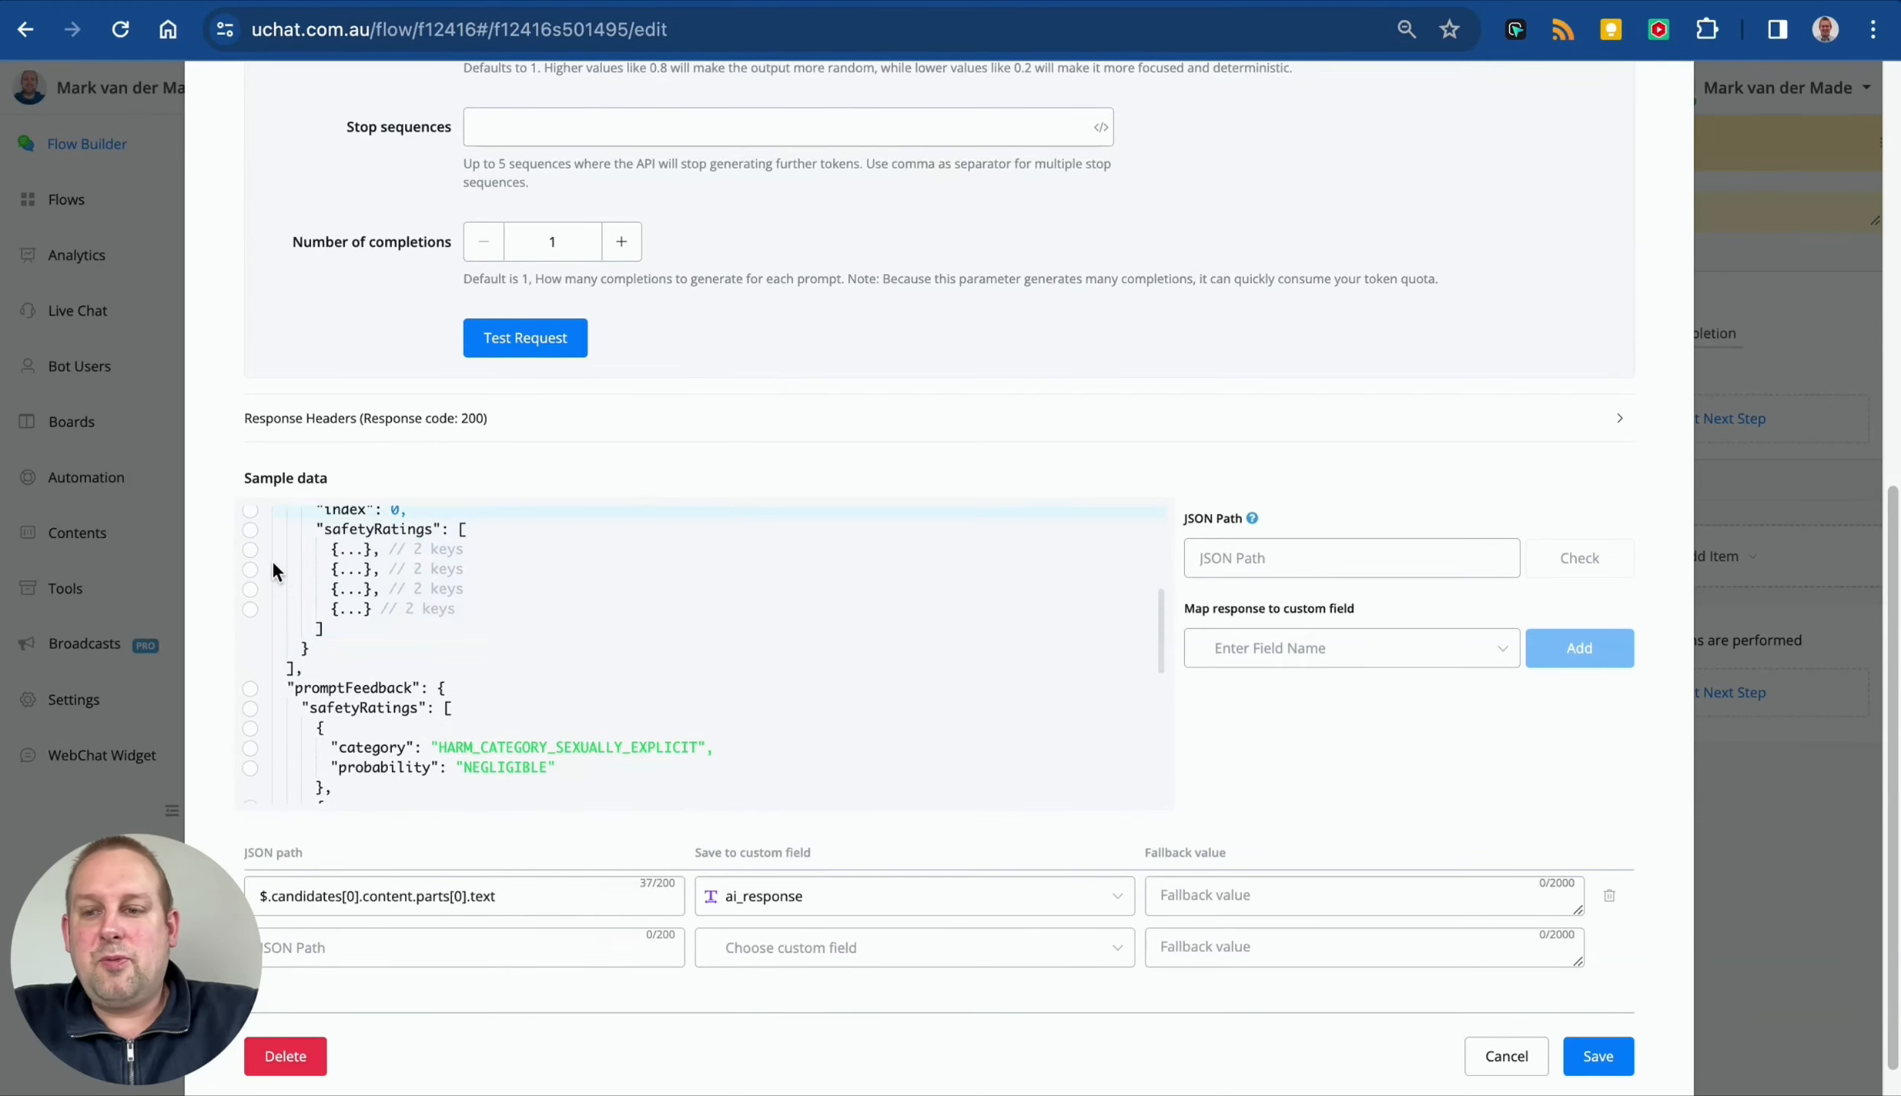
click(356, 549)
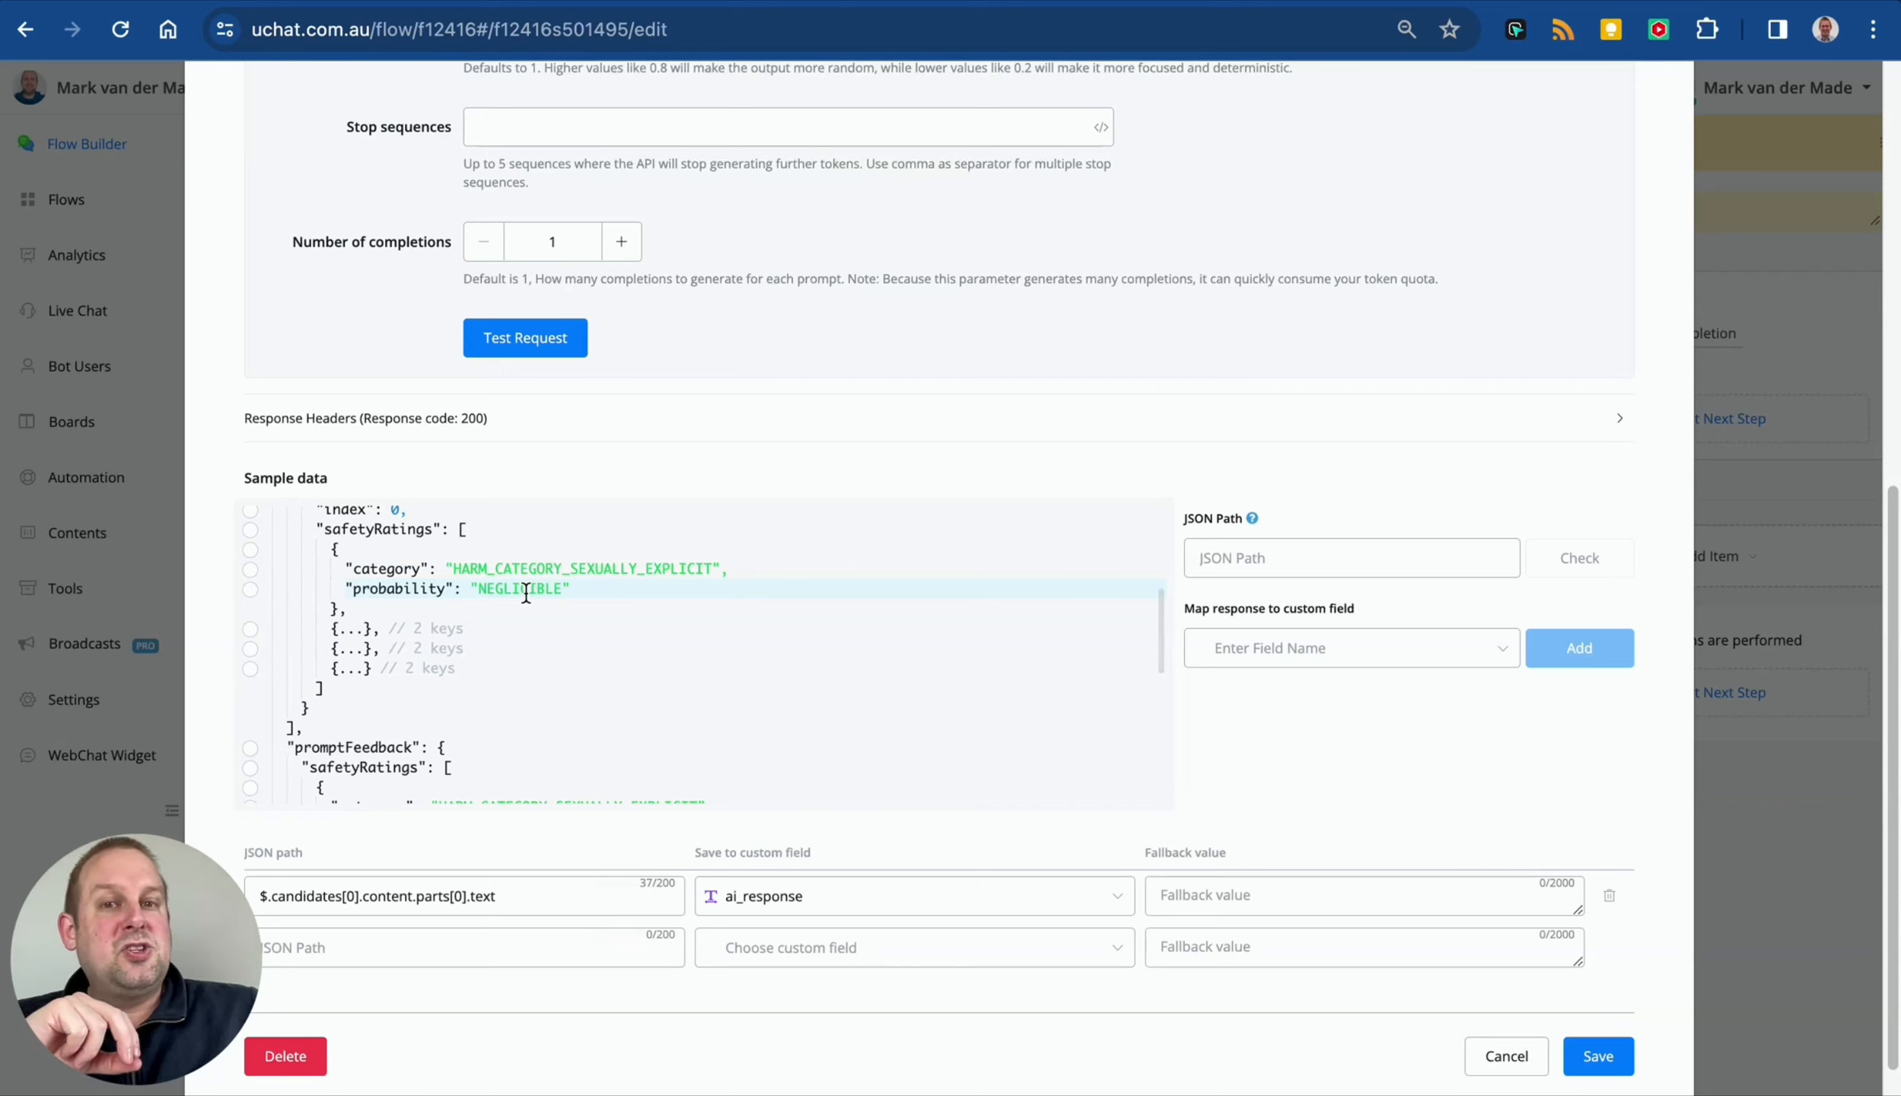
click(340, 630)
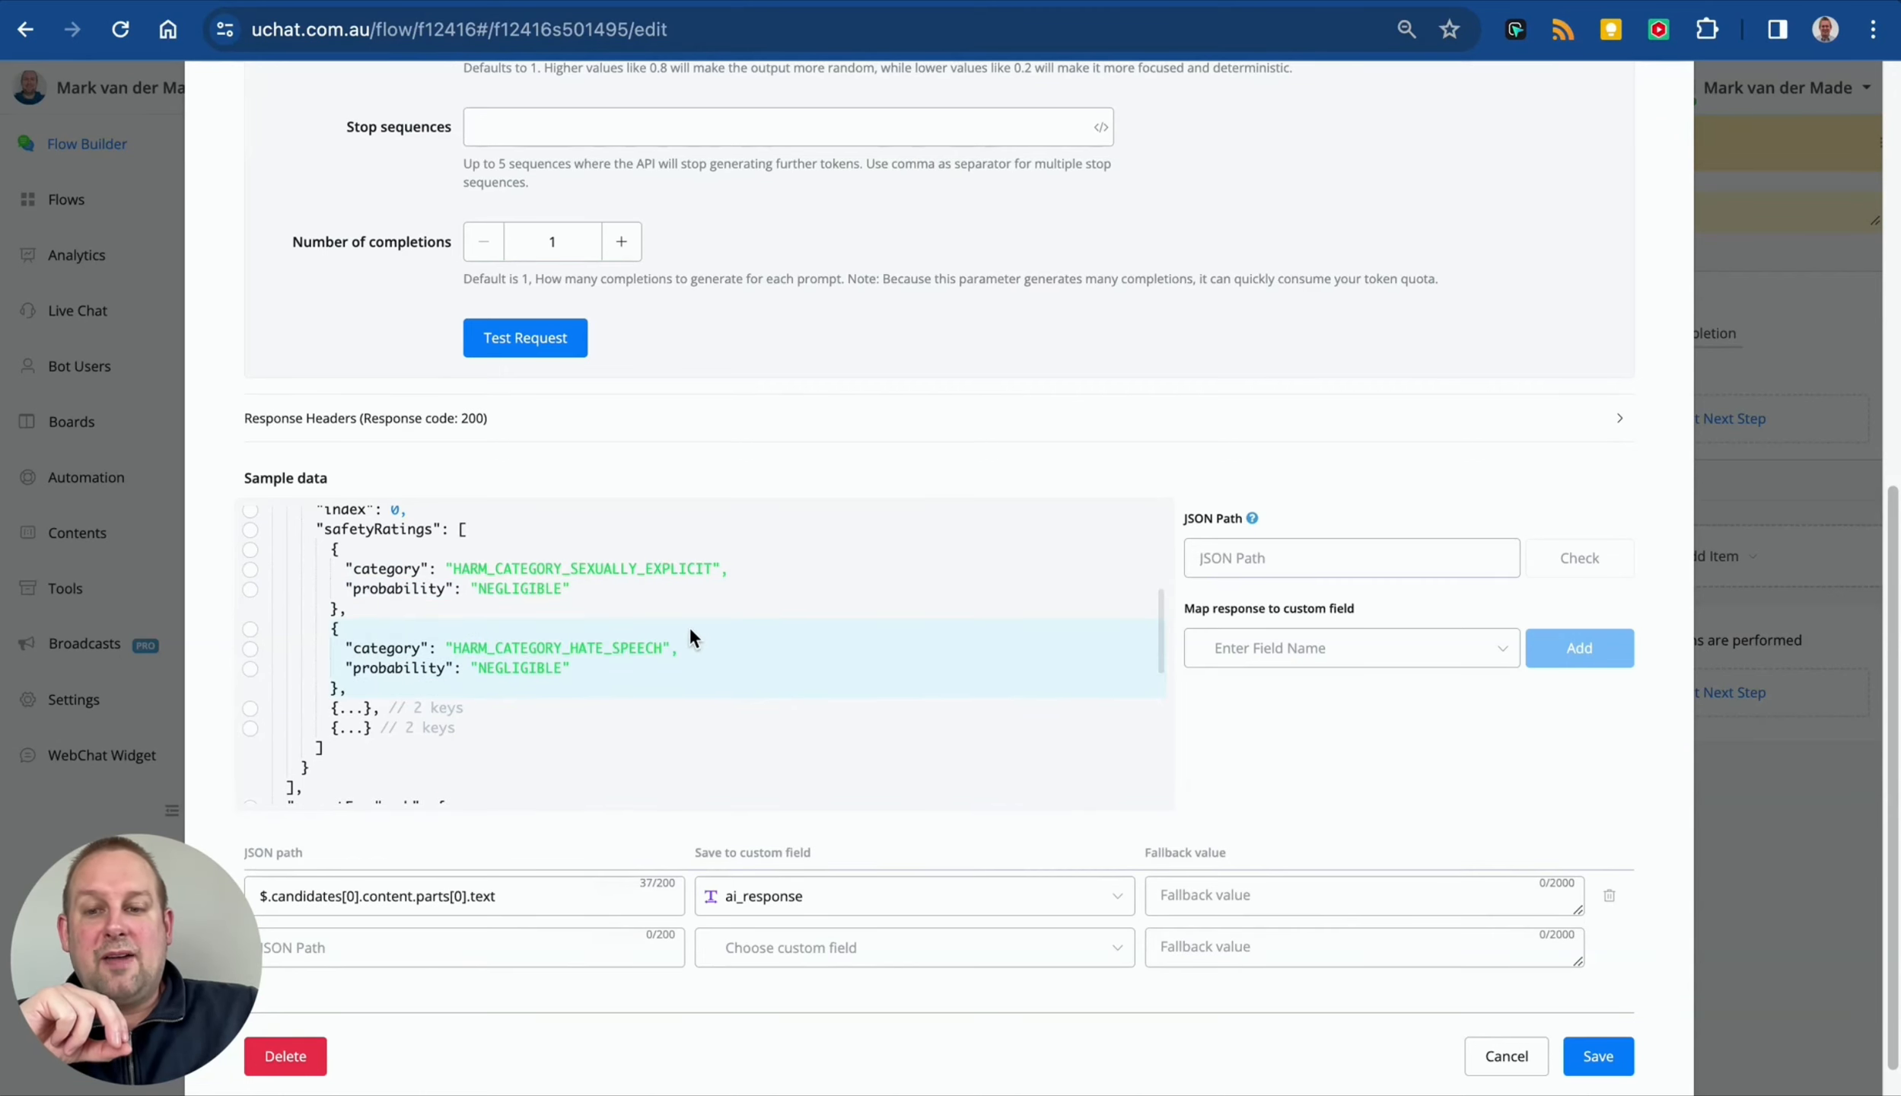
click(366, 726)
click(360, 707)
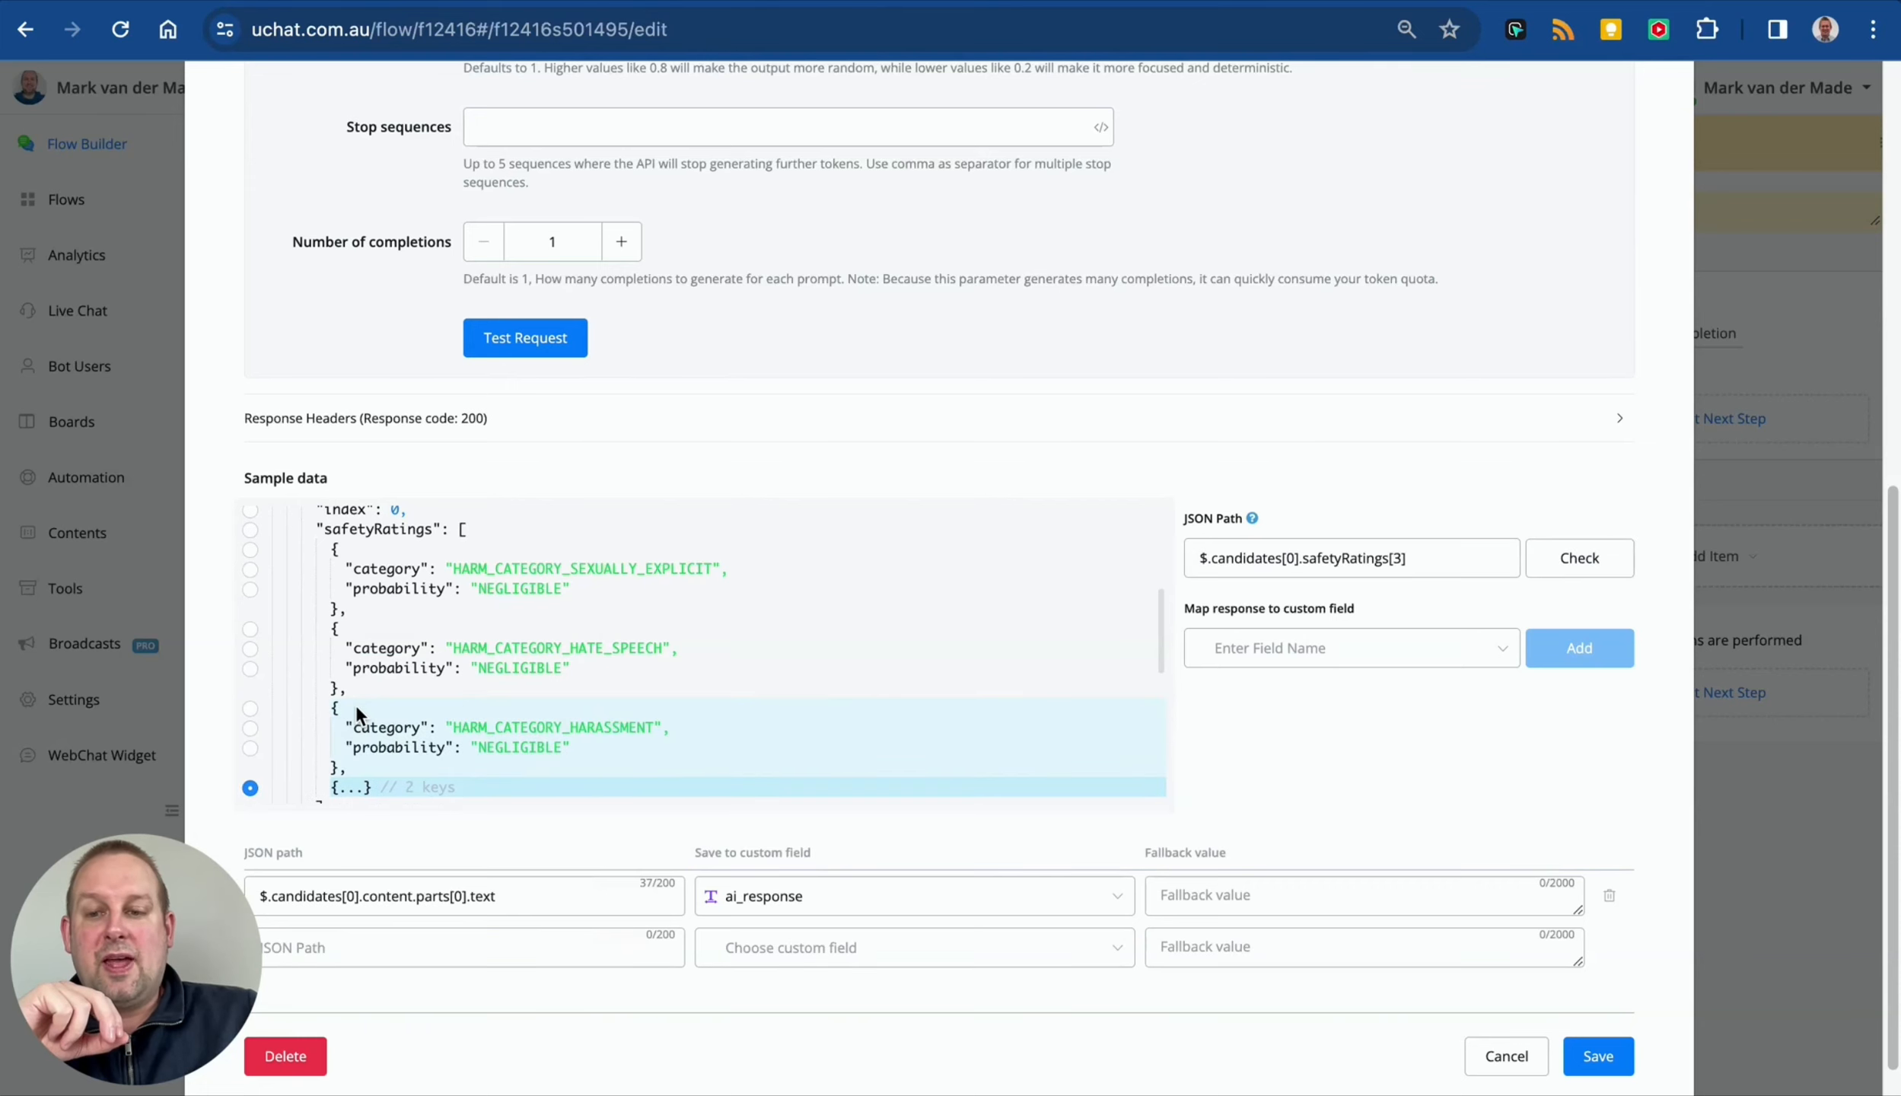
scroll(770, 666, down, 3)
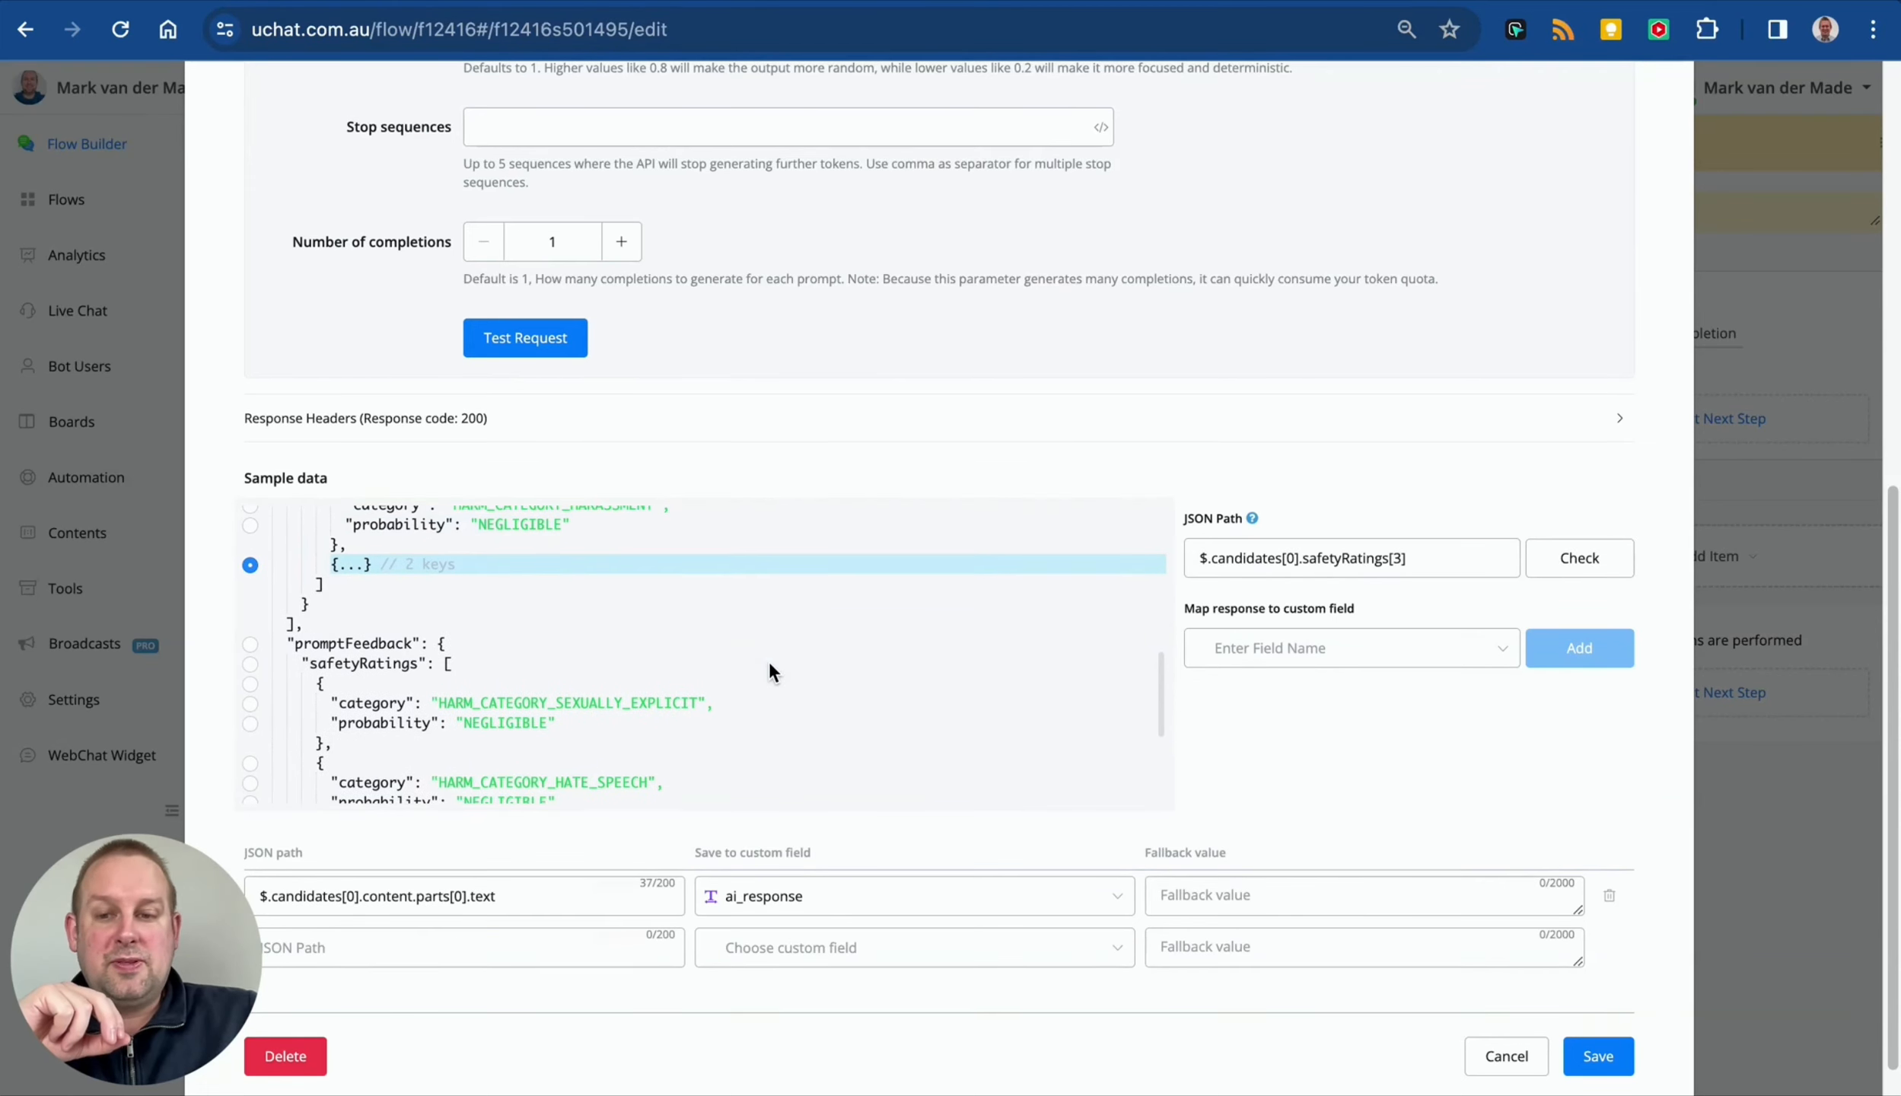
click(350, 563)
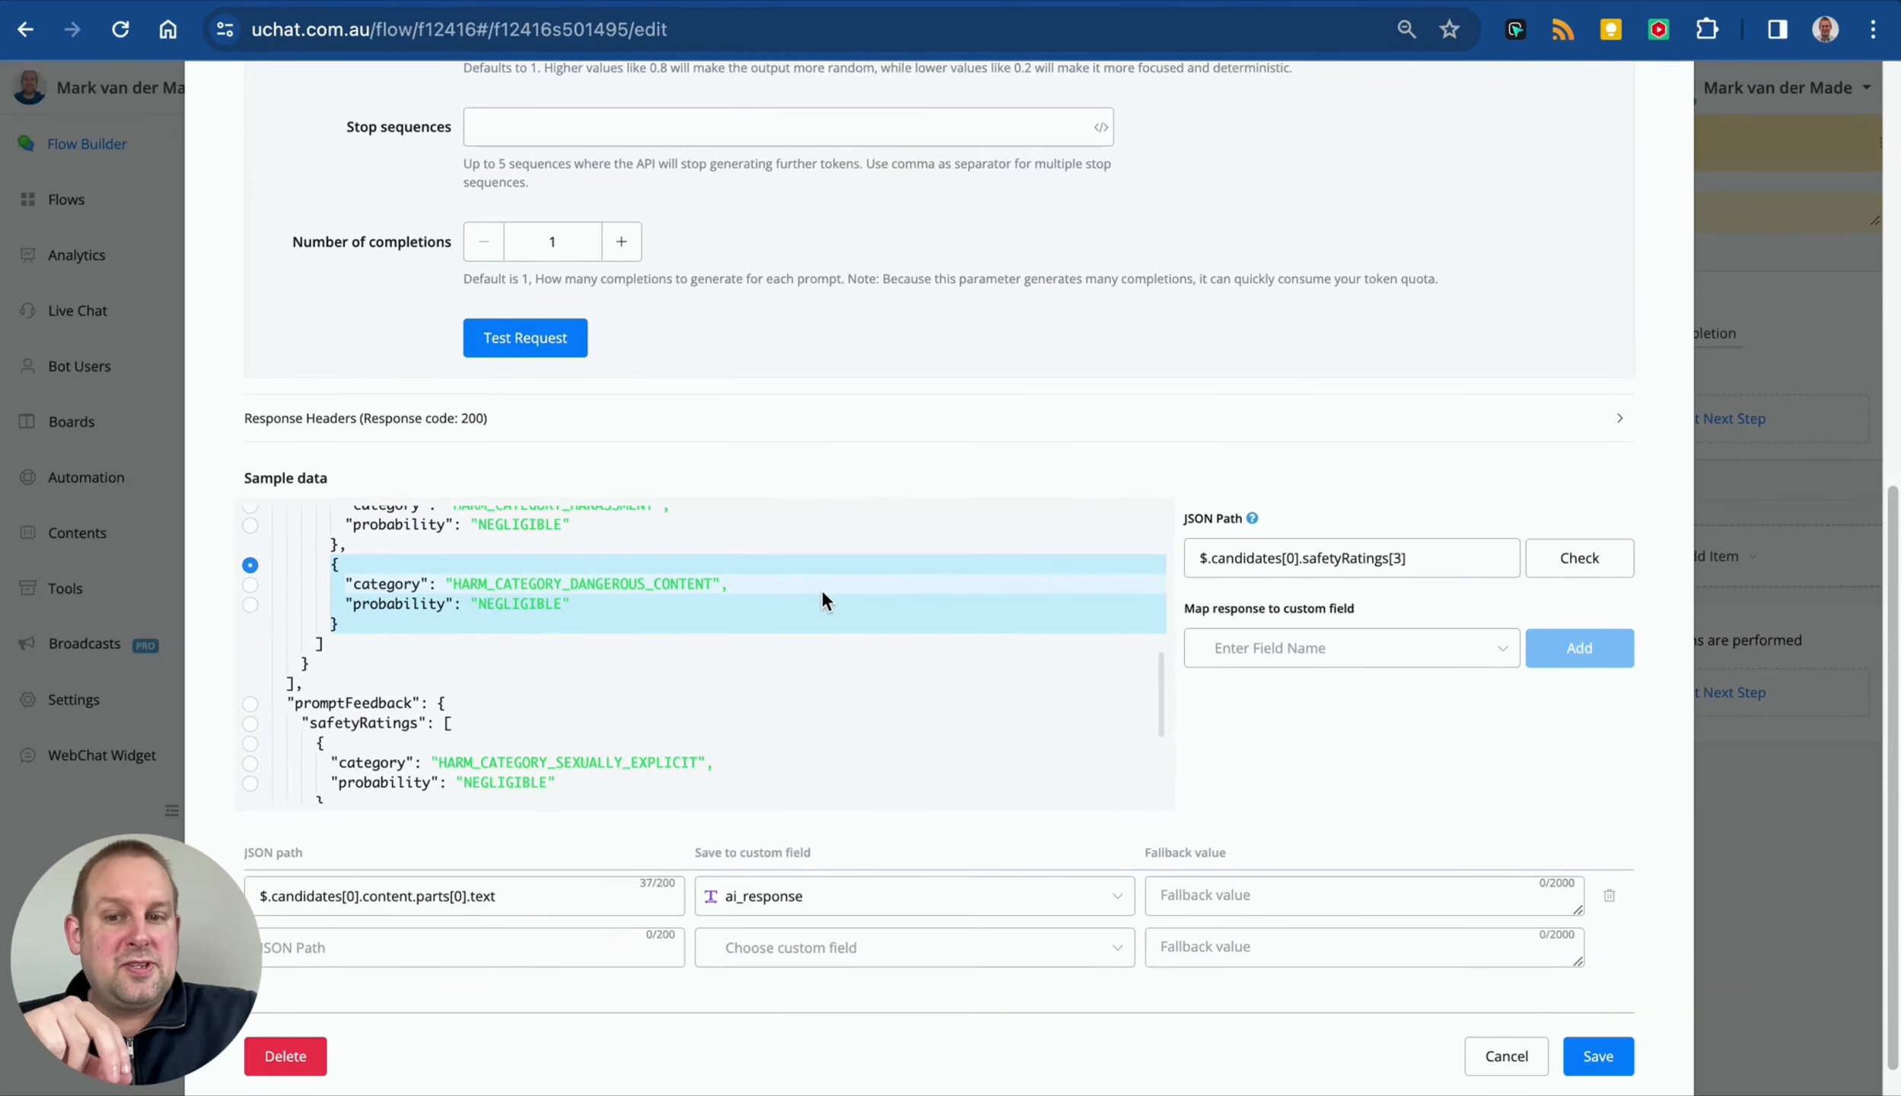
Step: Examine the reply text, the candidate's safety ratings and the promptFeedback safety ratings in the sample data
scroll(475, 655, up, 5)
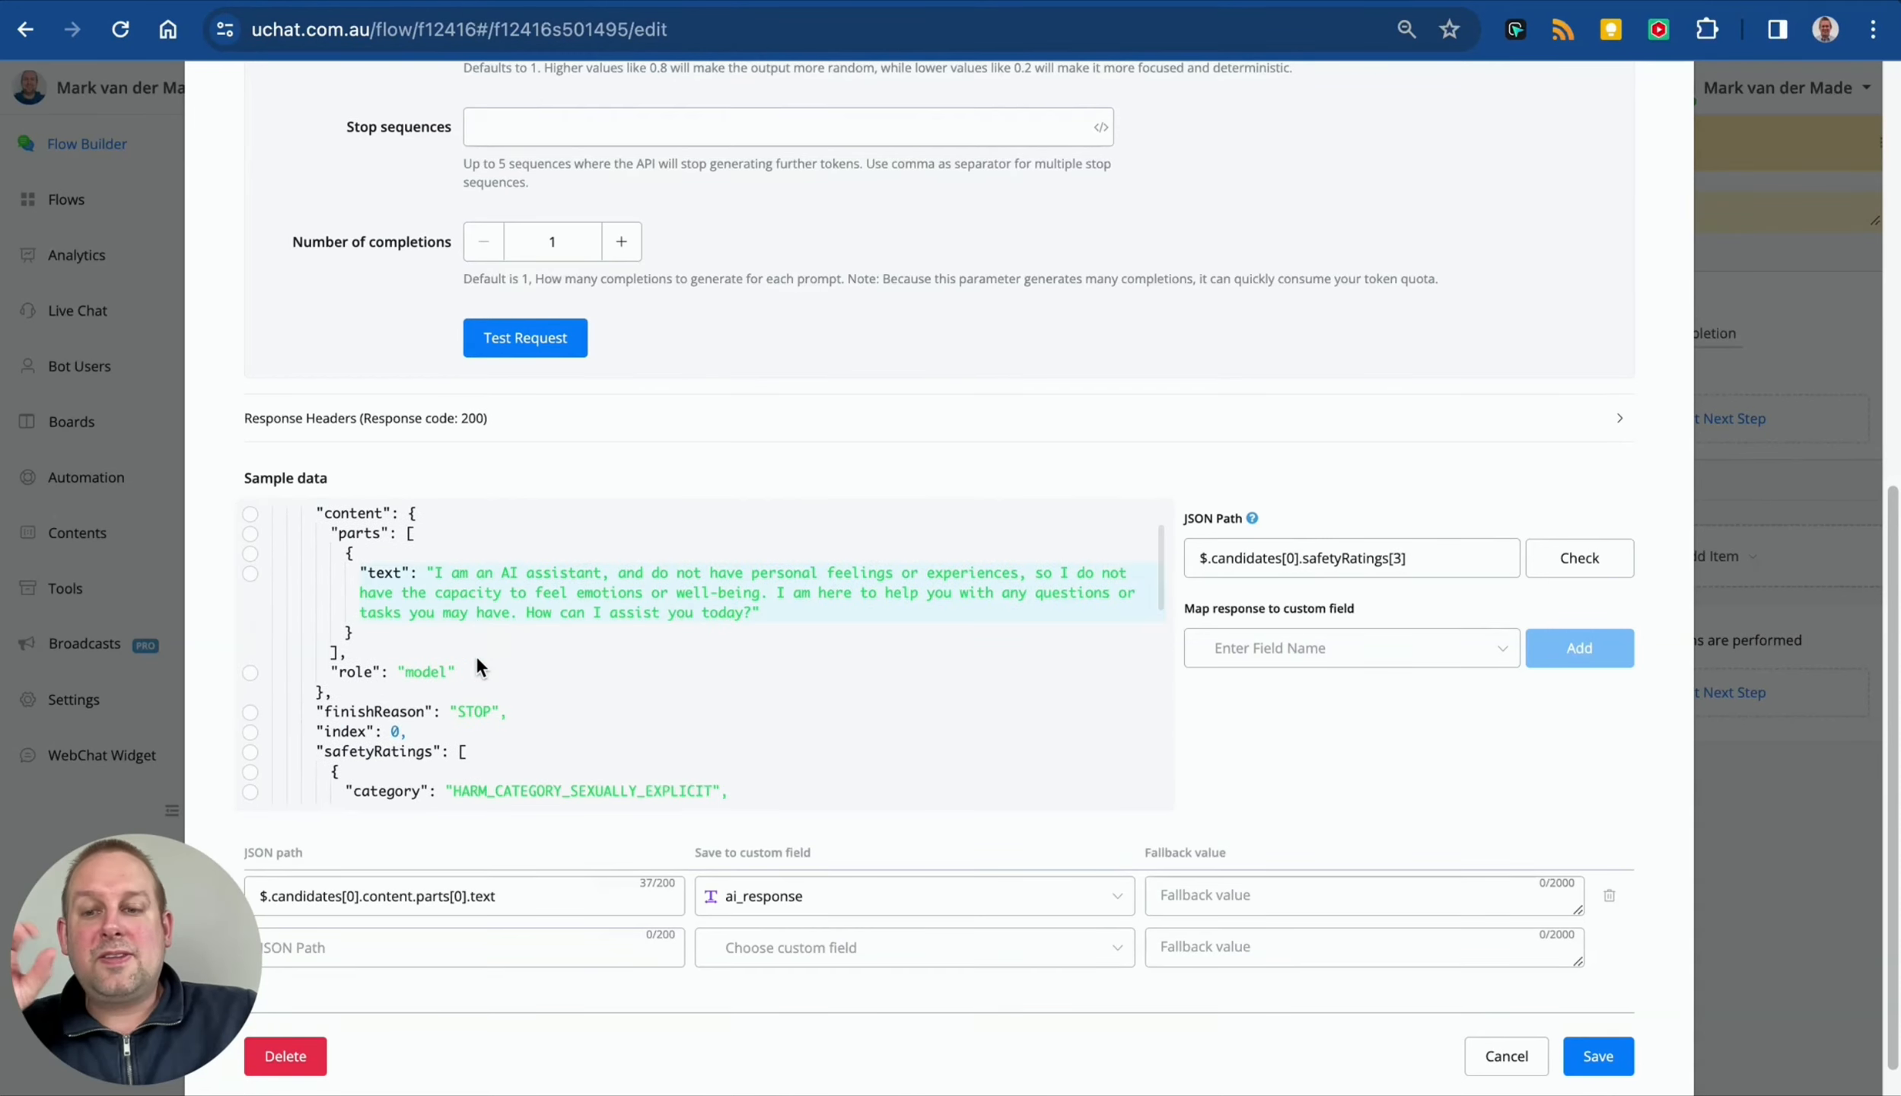
scroll(476, 663, down, 3)
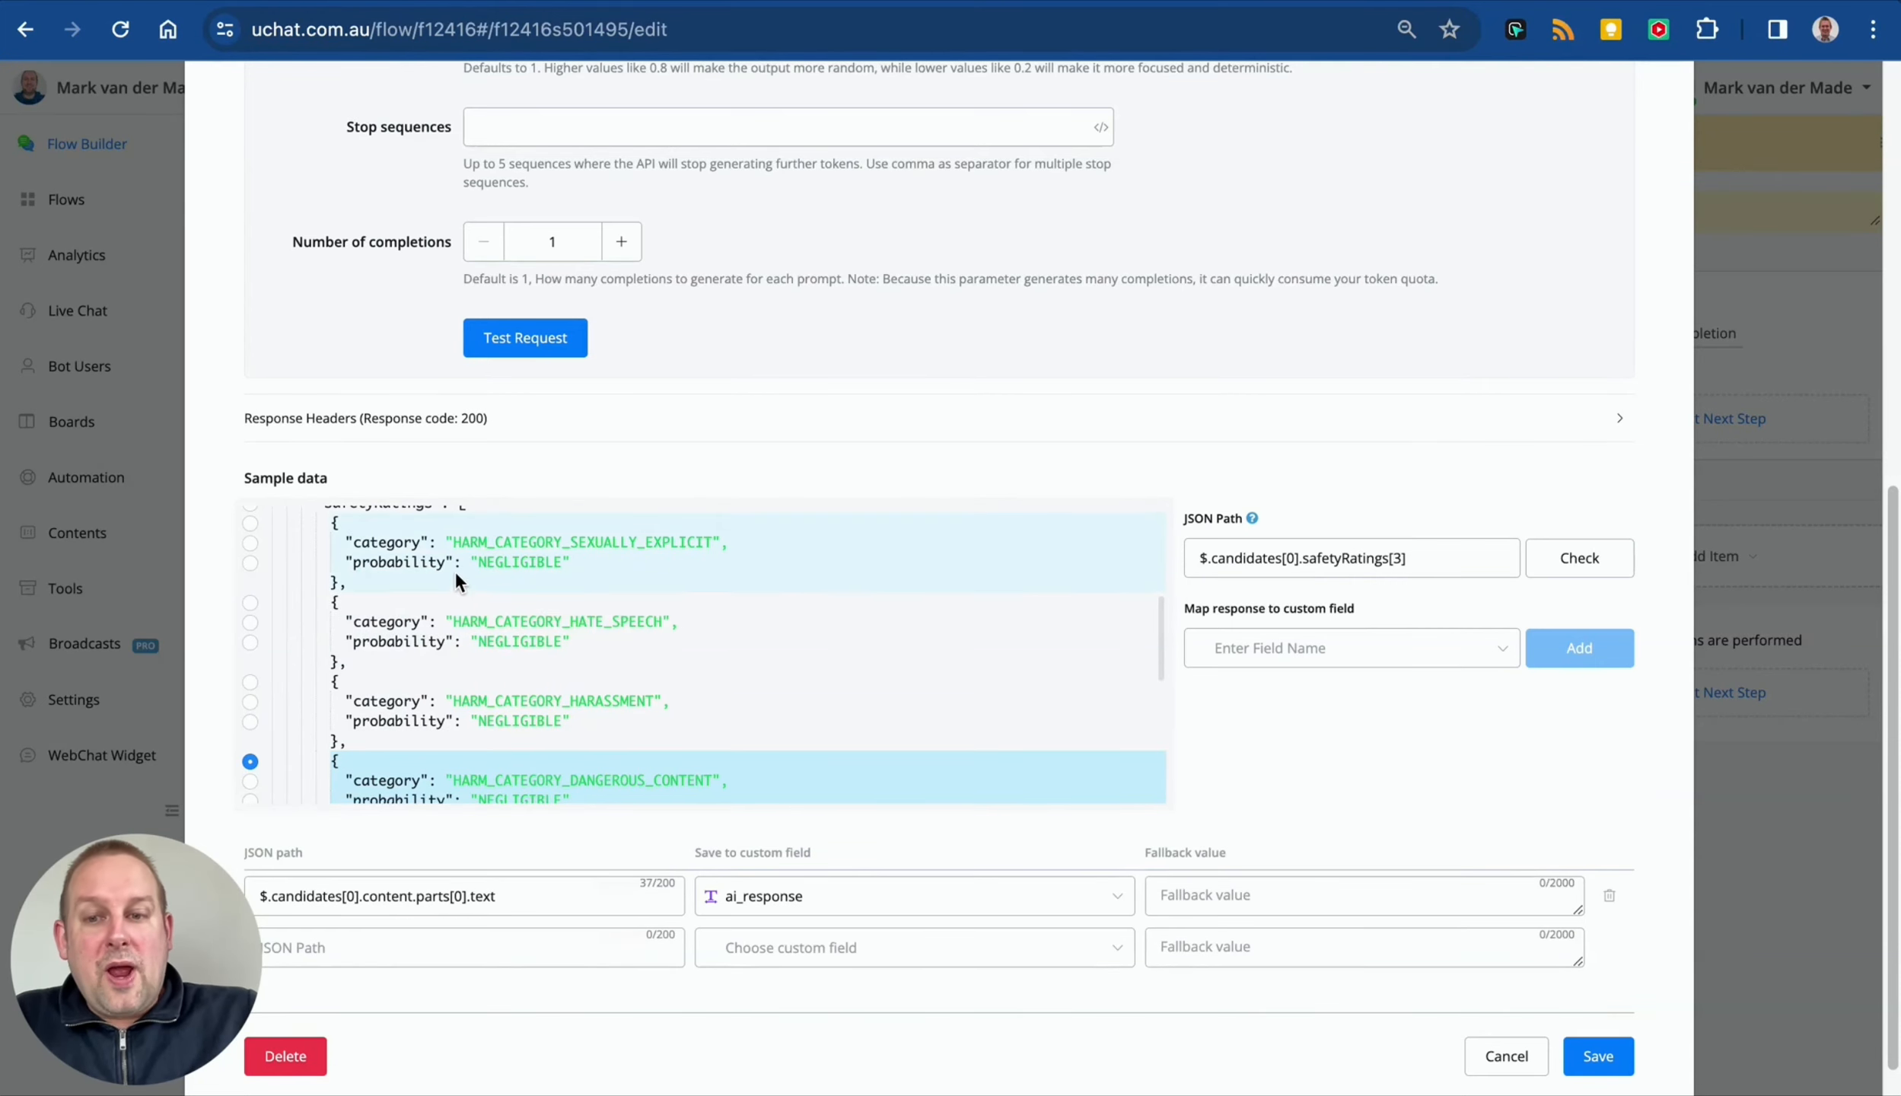
scroll(454, 576, up, 1)
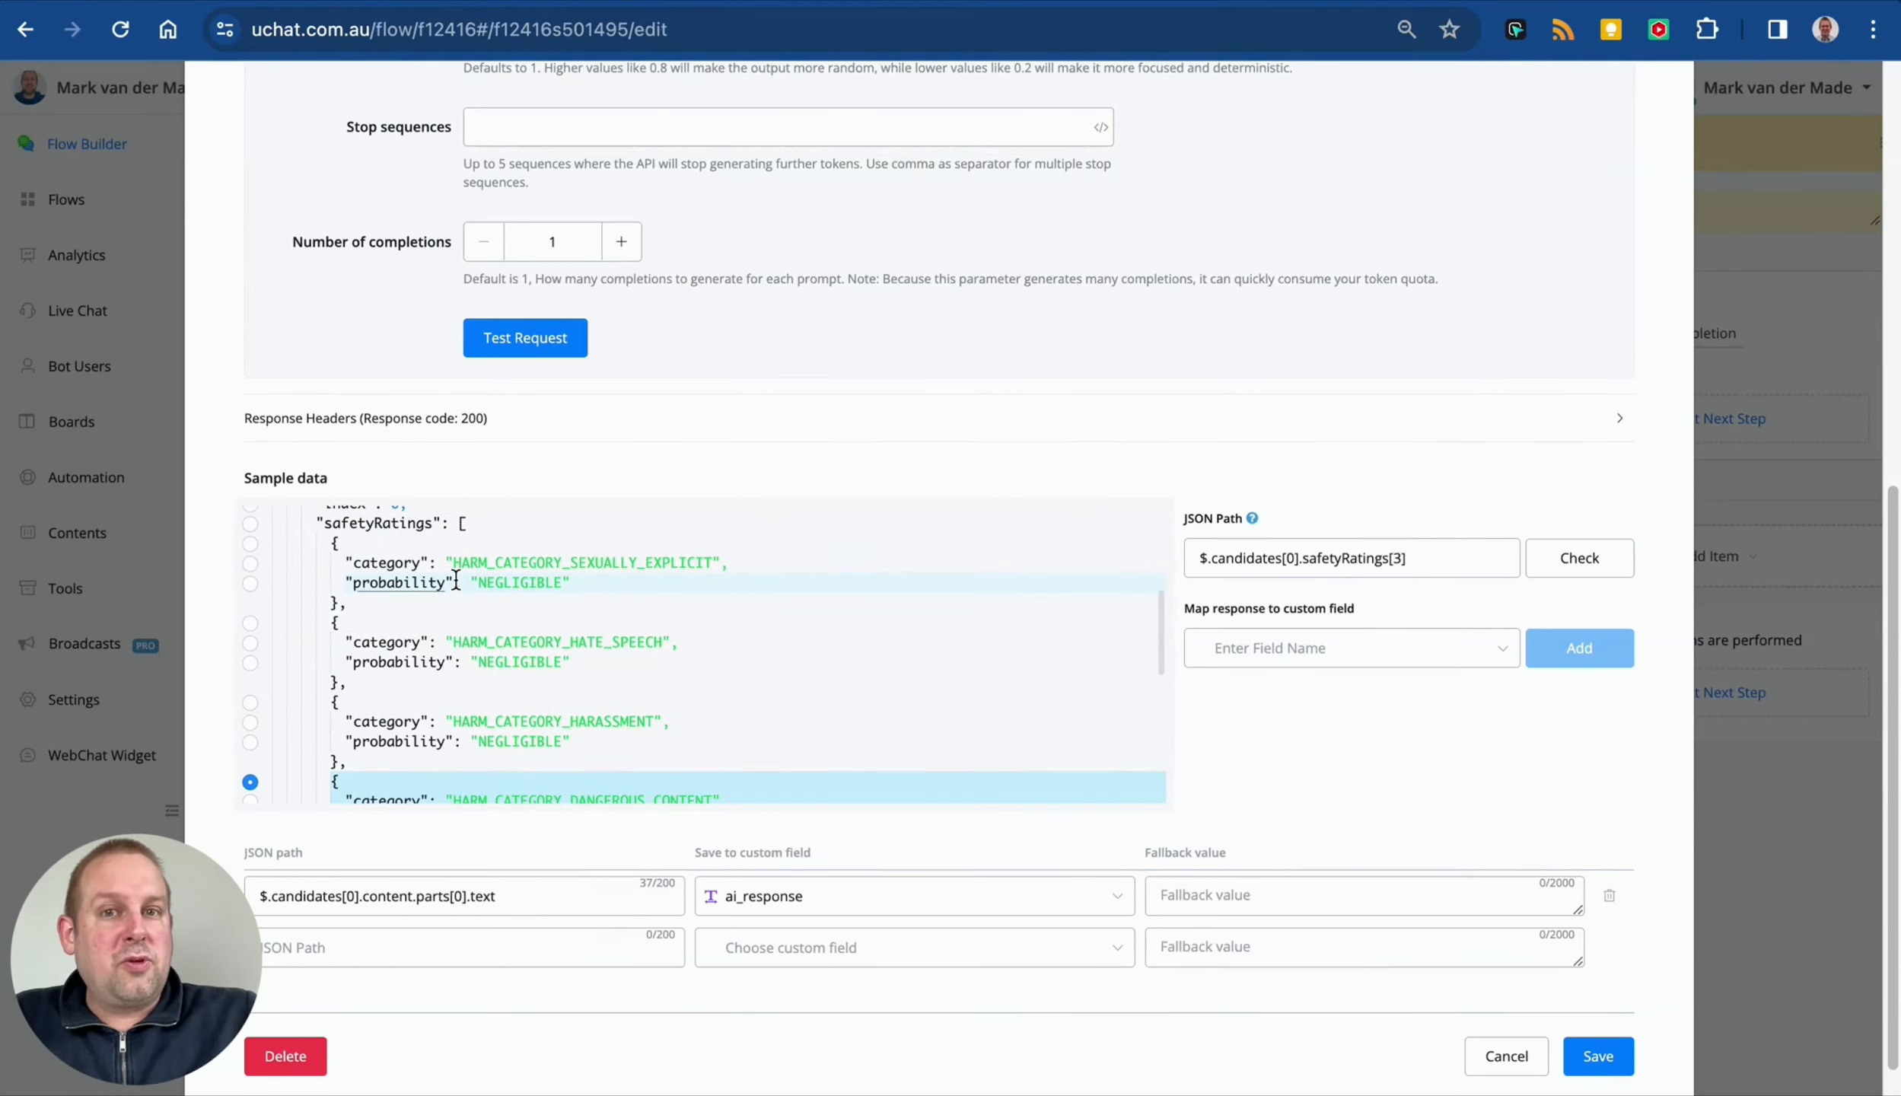
scroll(454, 582, down, 3)
scroll(229, 607, up, 2)
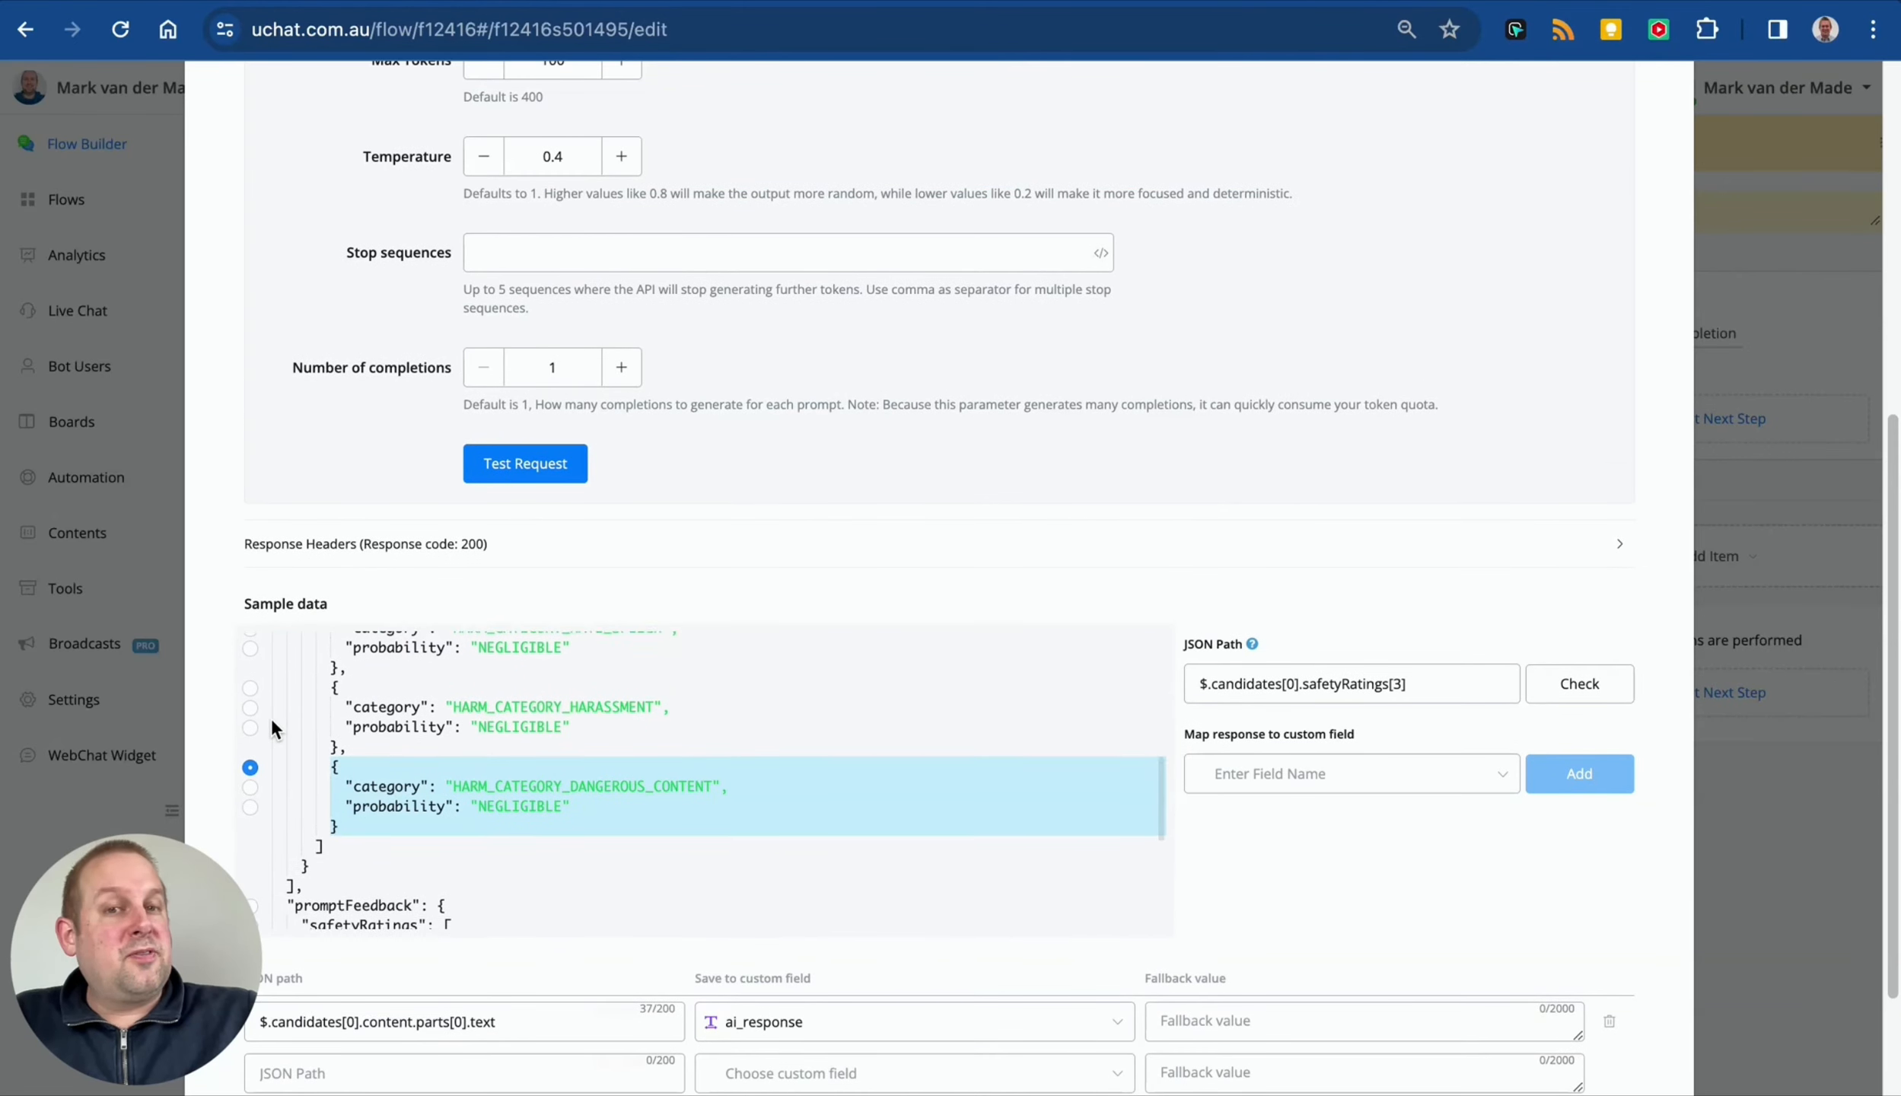
scroll(270, 715, up, 5)
scroll(404, 815, down, 4)
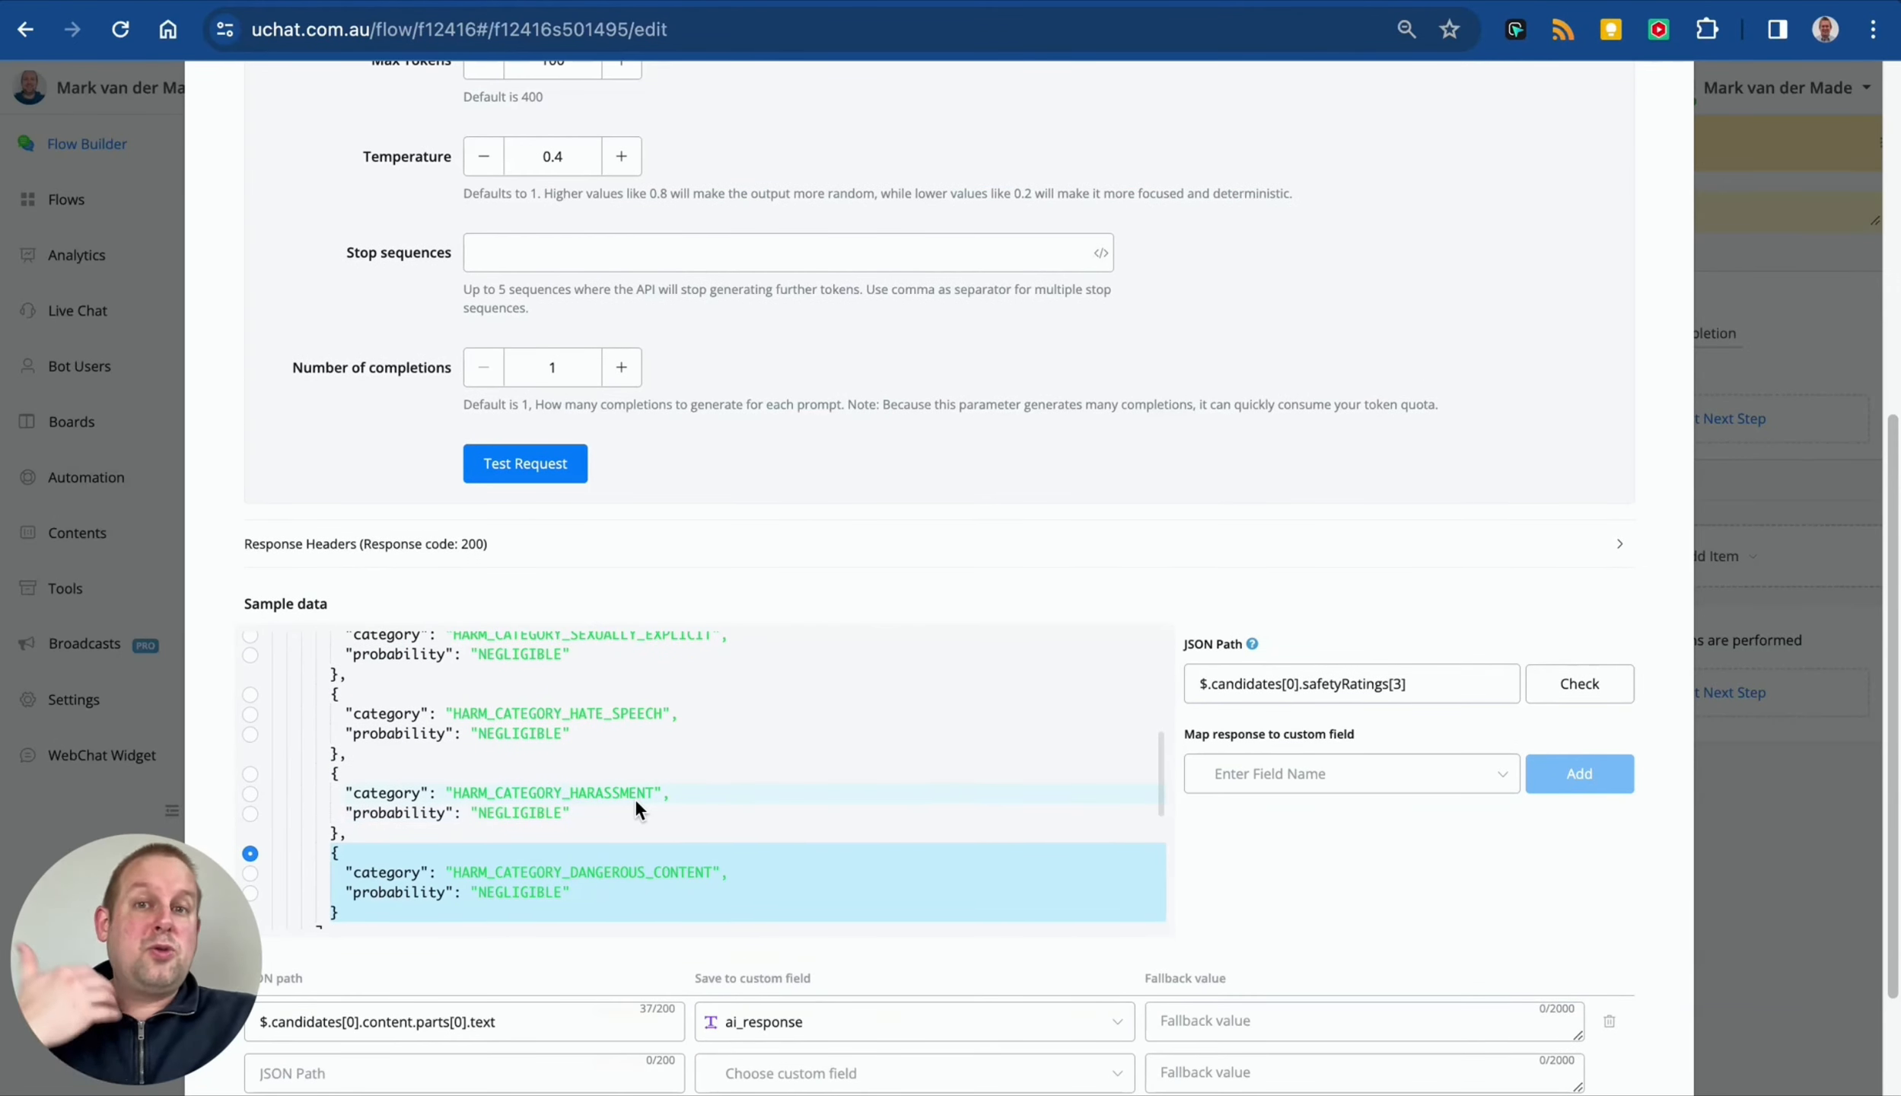
scroll(1195, 1050, down, 2)
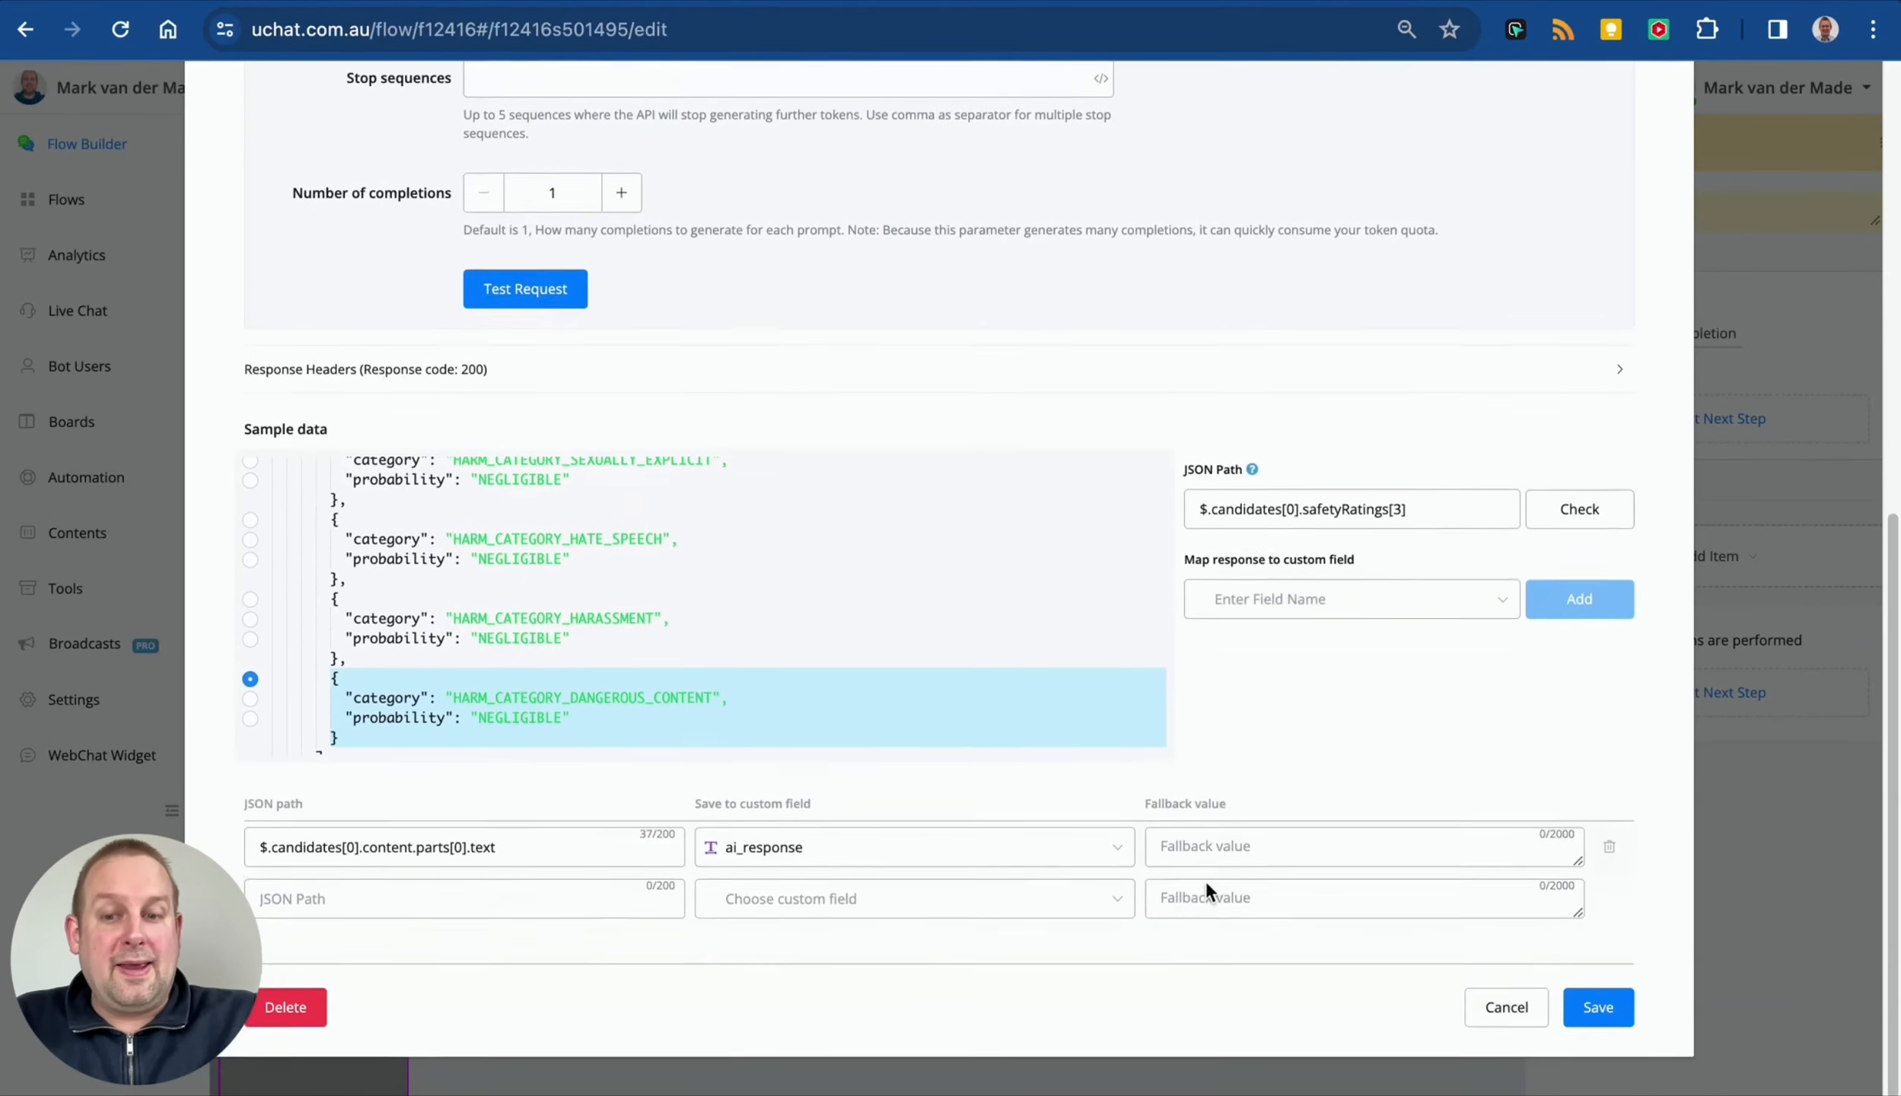
scroll(715, 647, down, 3)
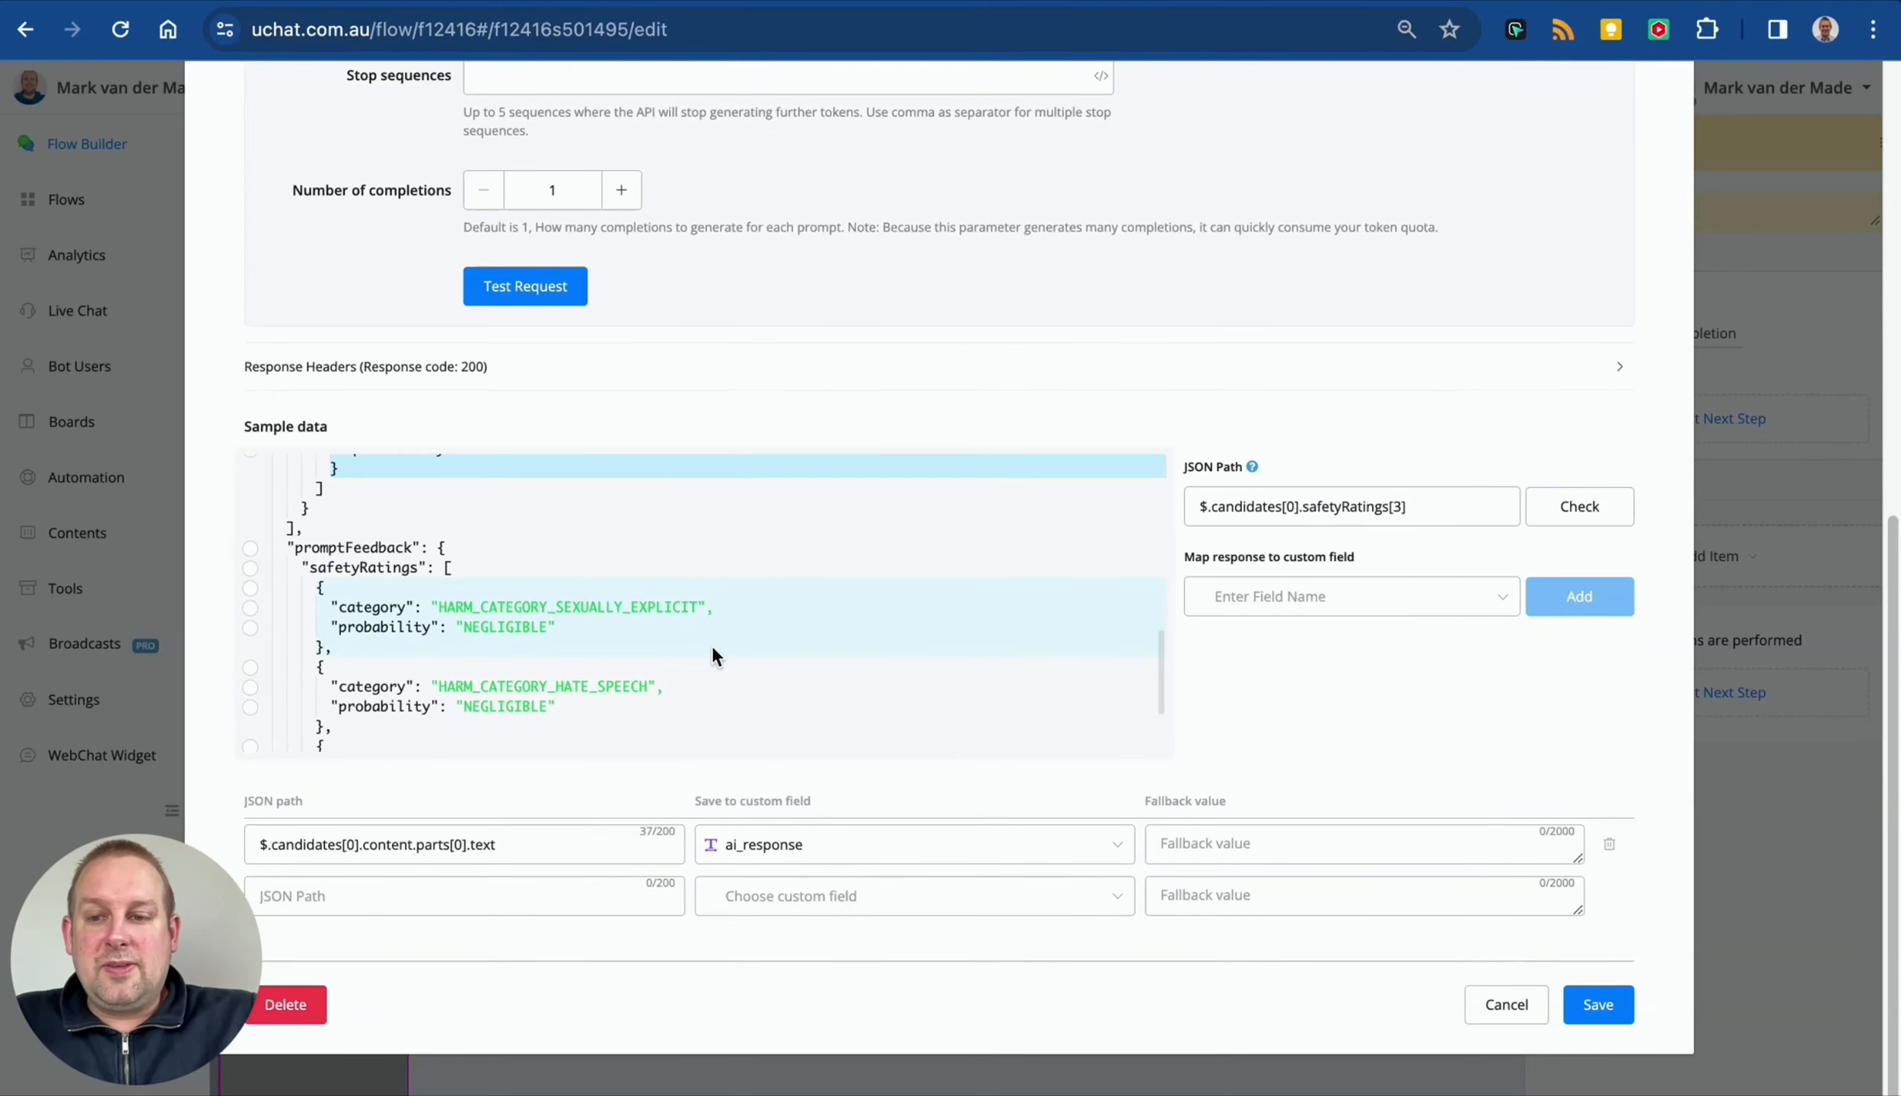
scroll(266, 575, down, 2)
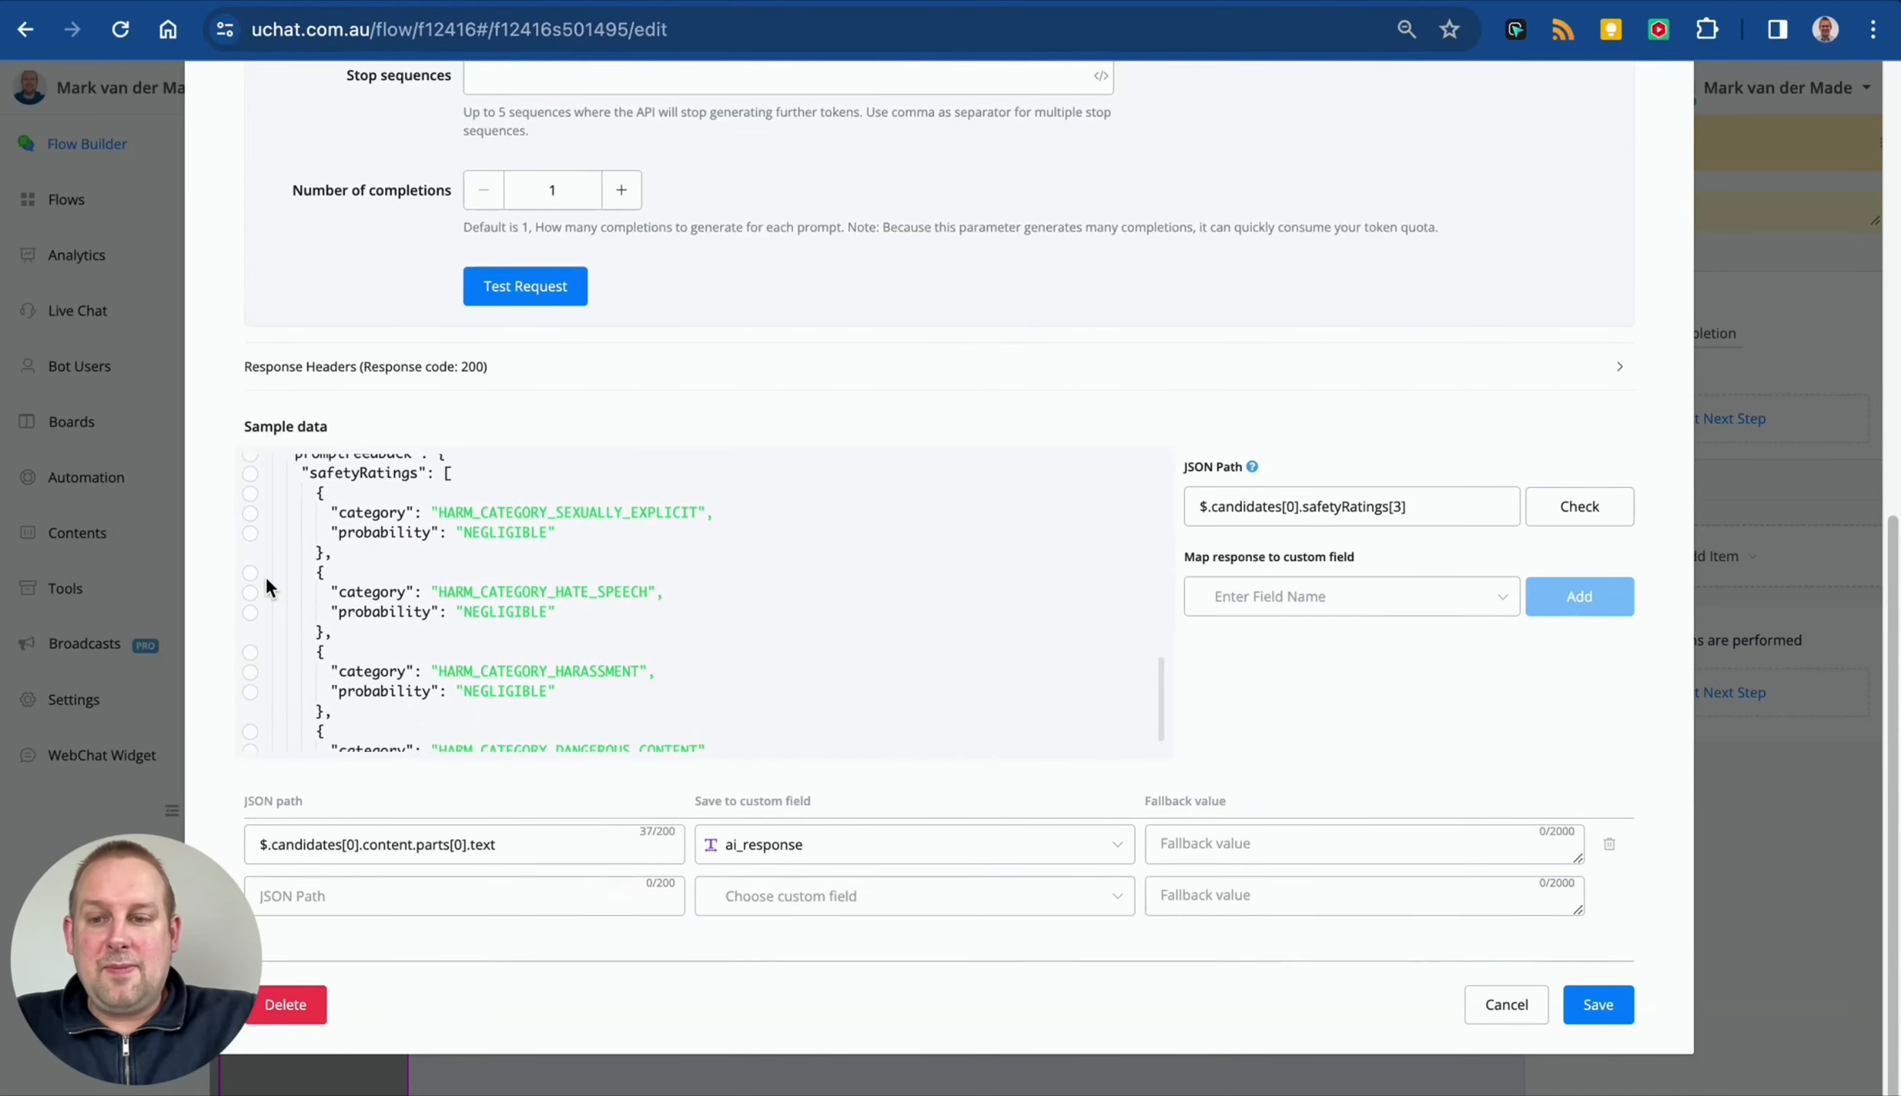
Step: Select the candidate's safetyRatings as the JSON path, followed by promptFeedback's safetyRatings
scroll(266, 576, up, 5)
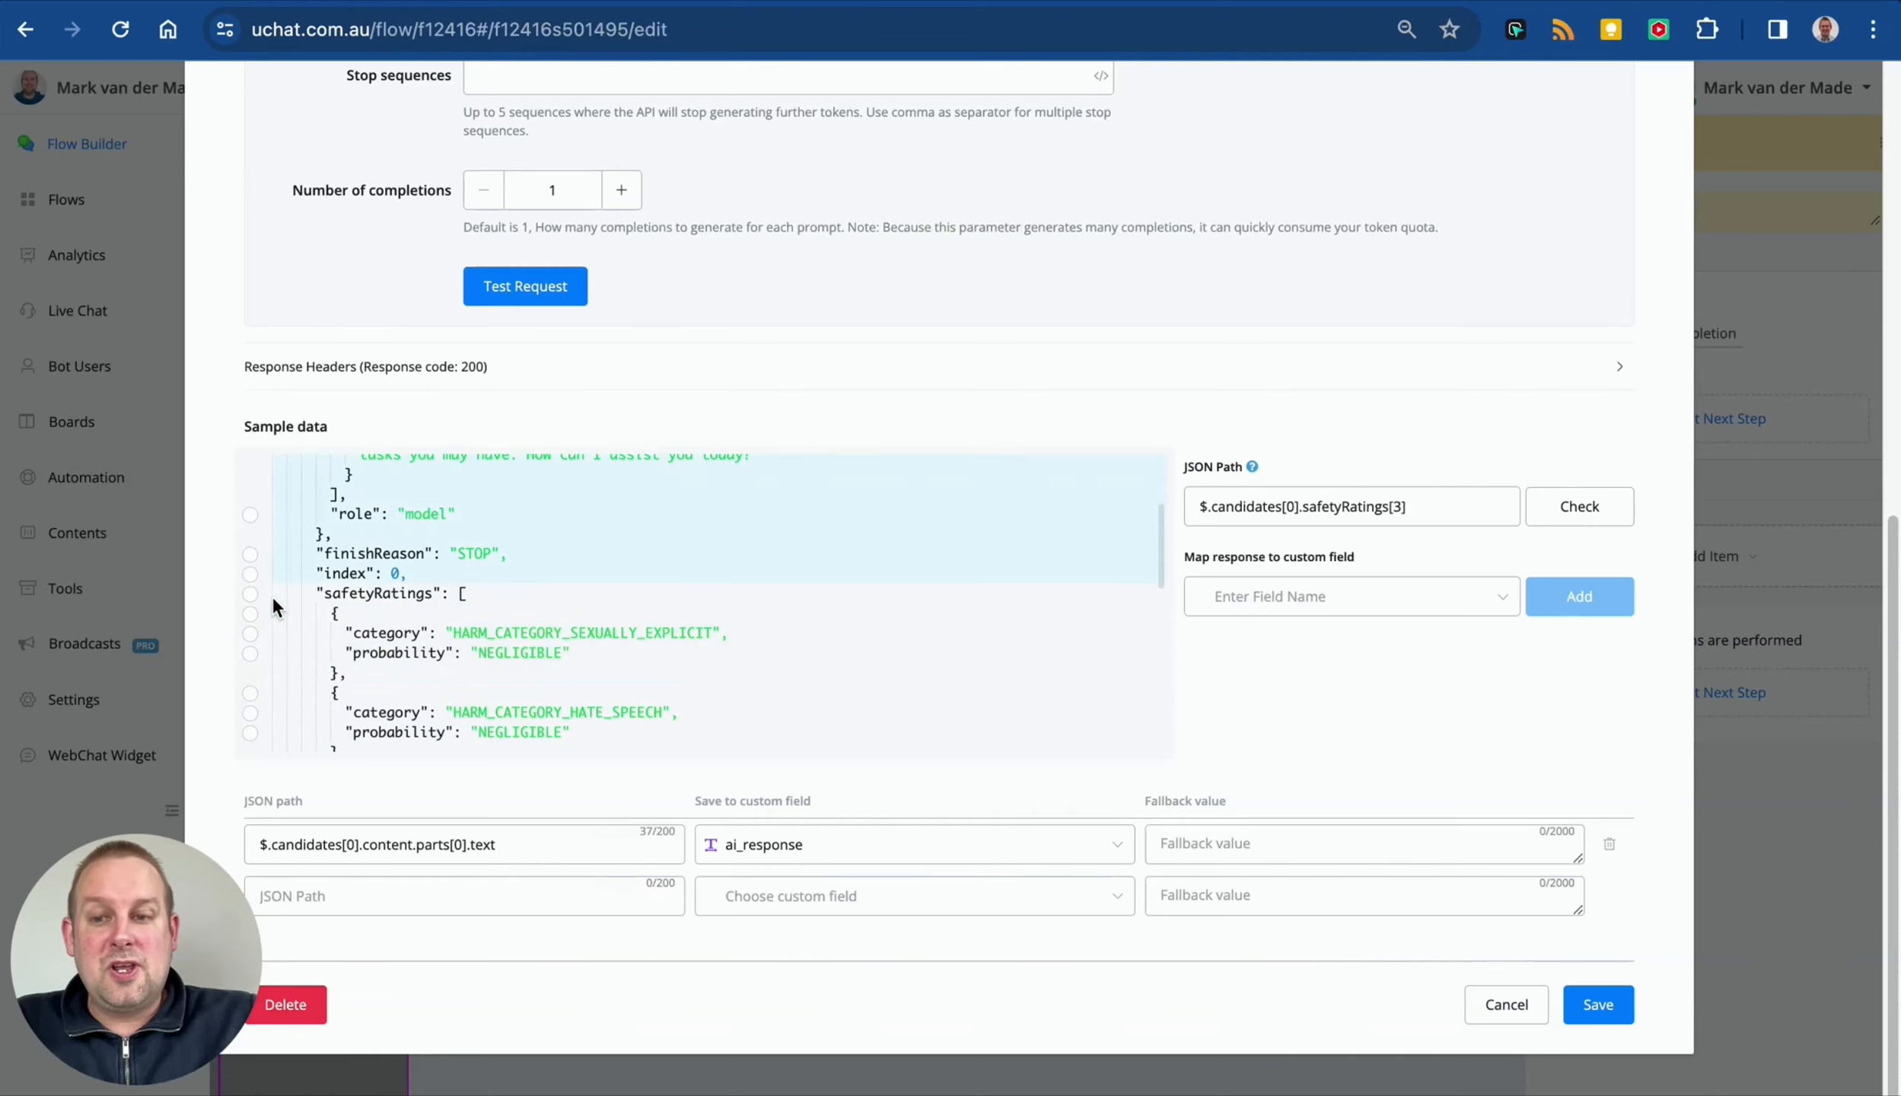
click(256, 597)
scroll(255, 597, down, 3)
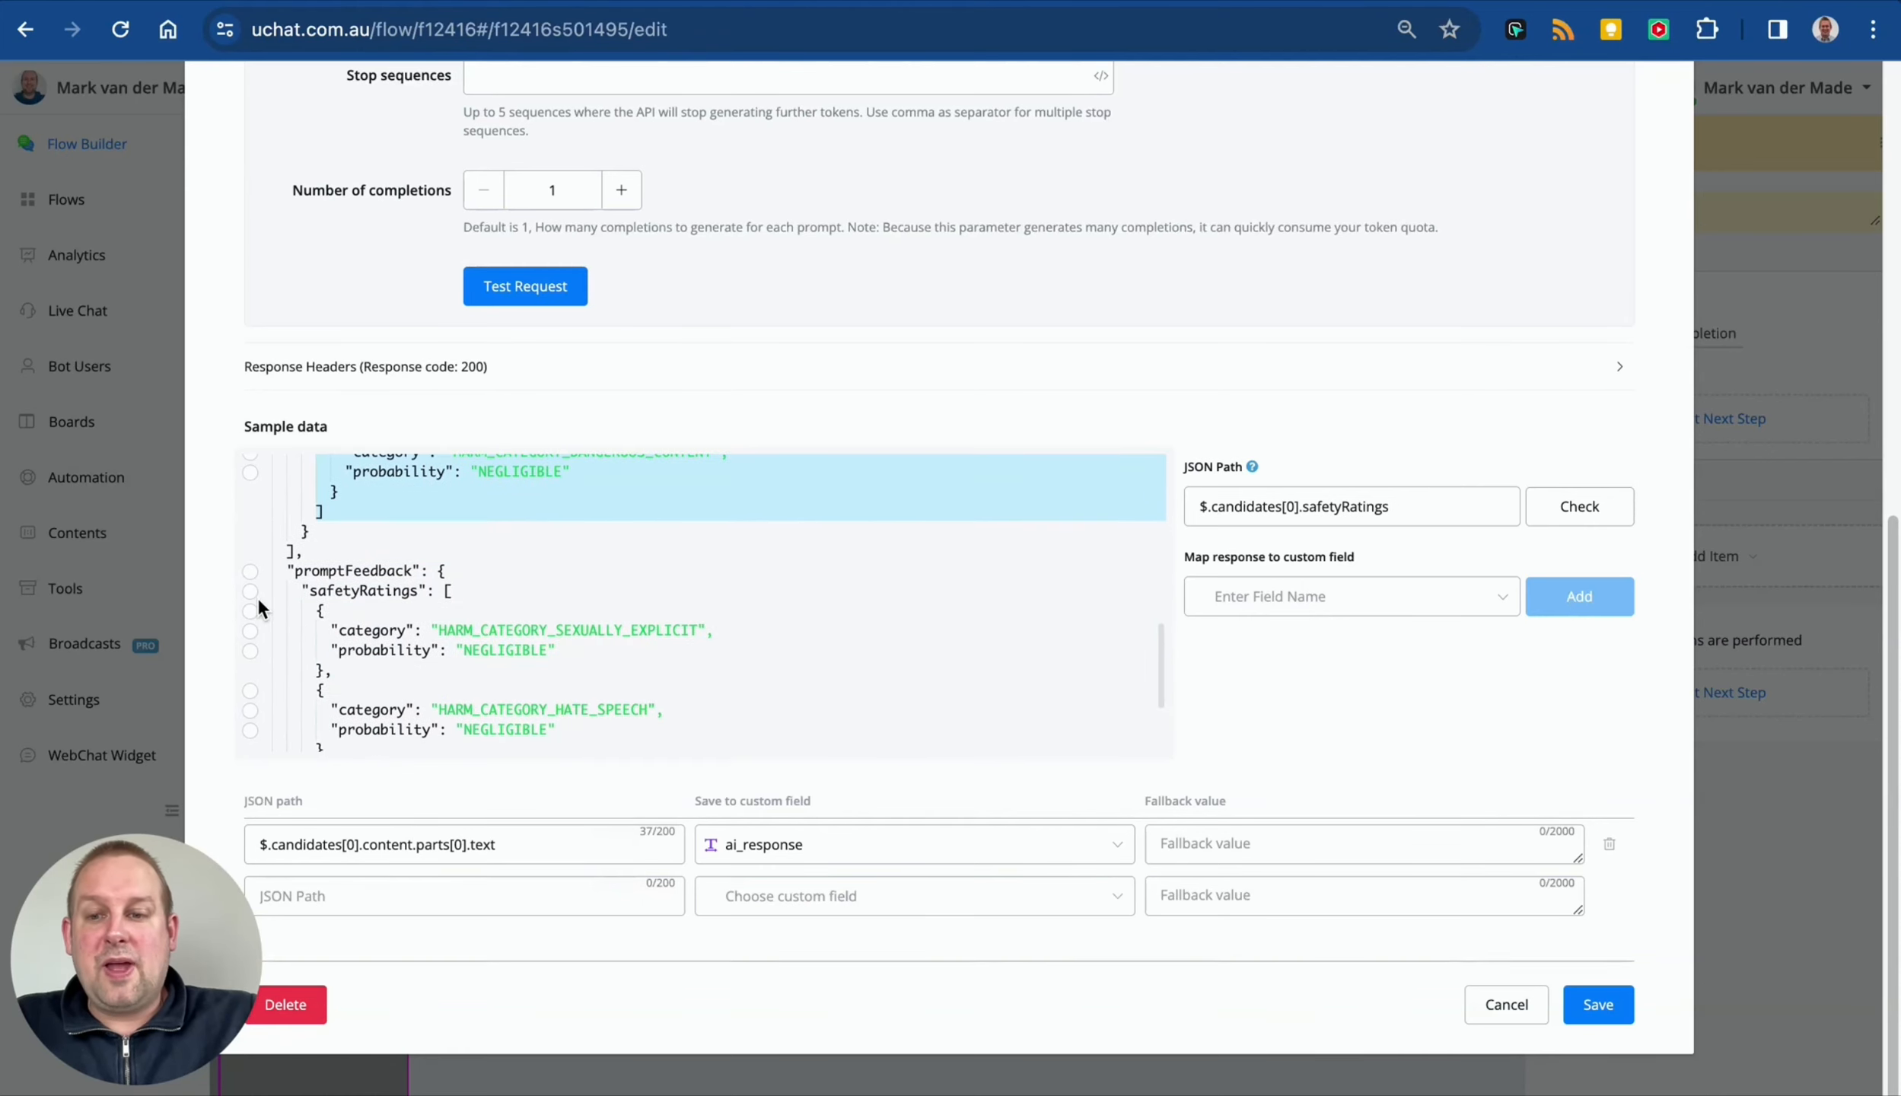
click(252, 591)
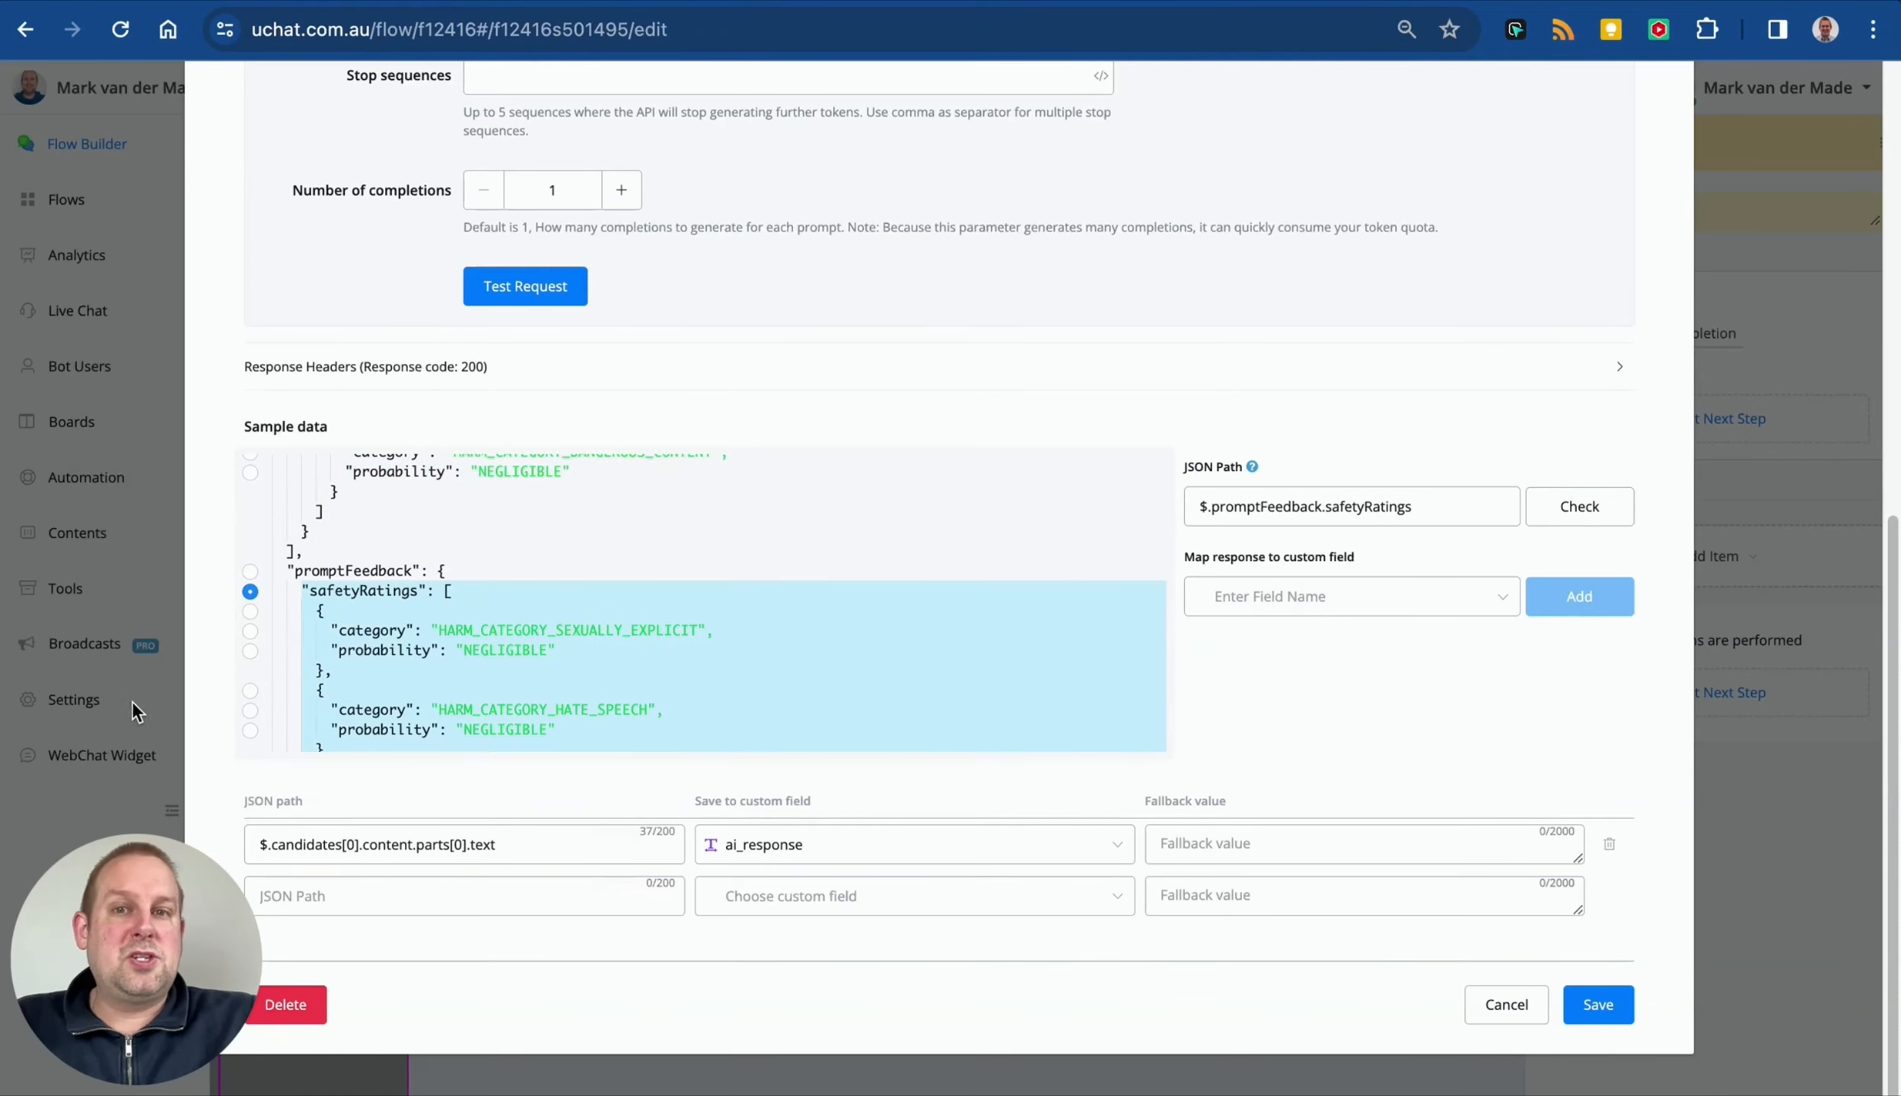
Step: Select the messages array at the end of the sample data as the JSON path and review it against the Remember History setting
scroll(371, 673, down, 5)
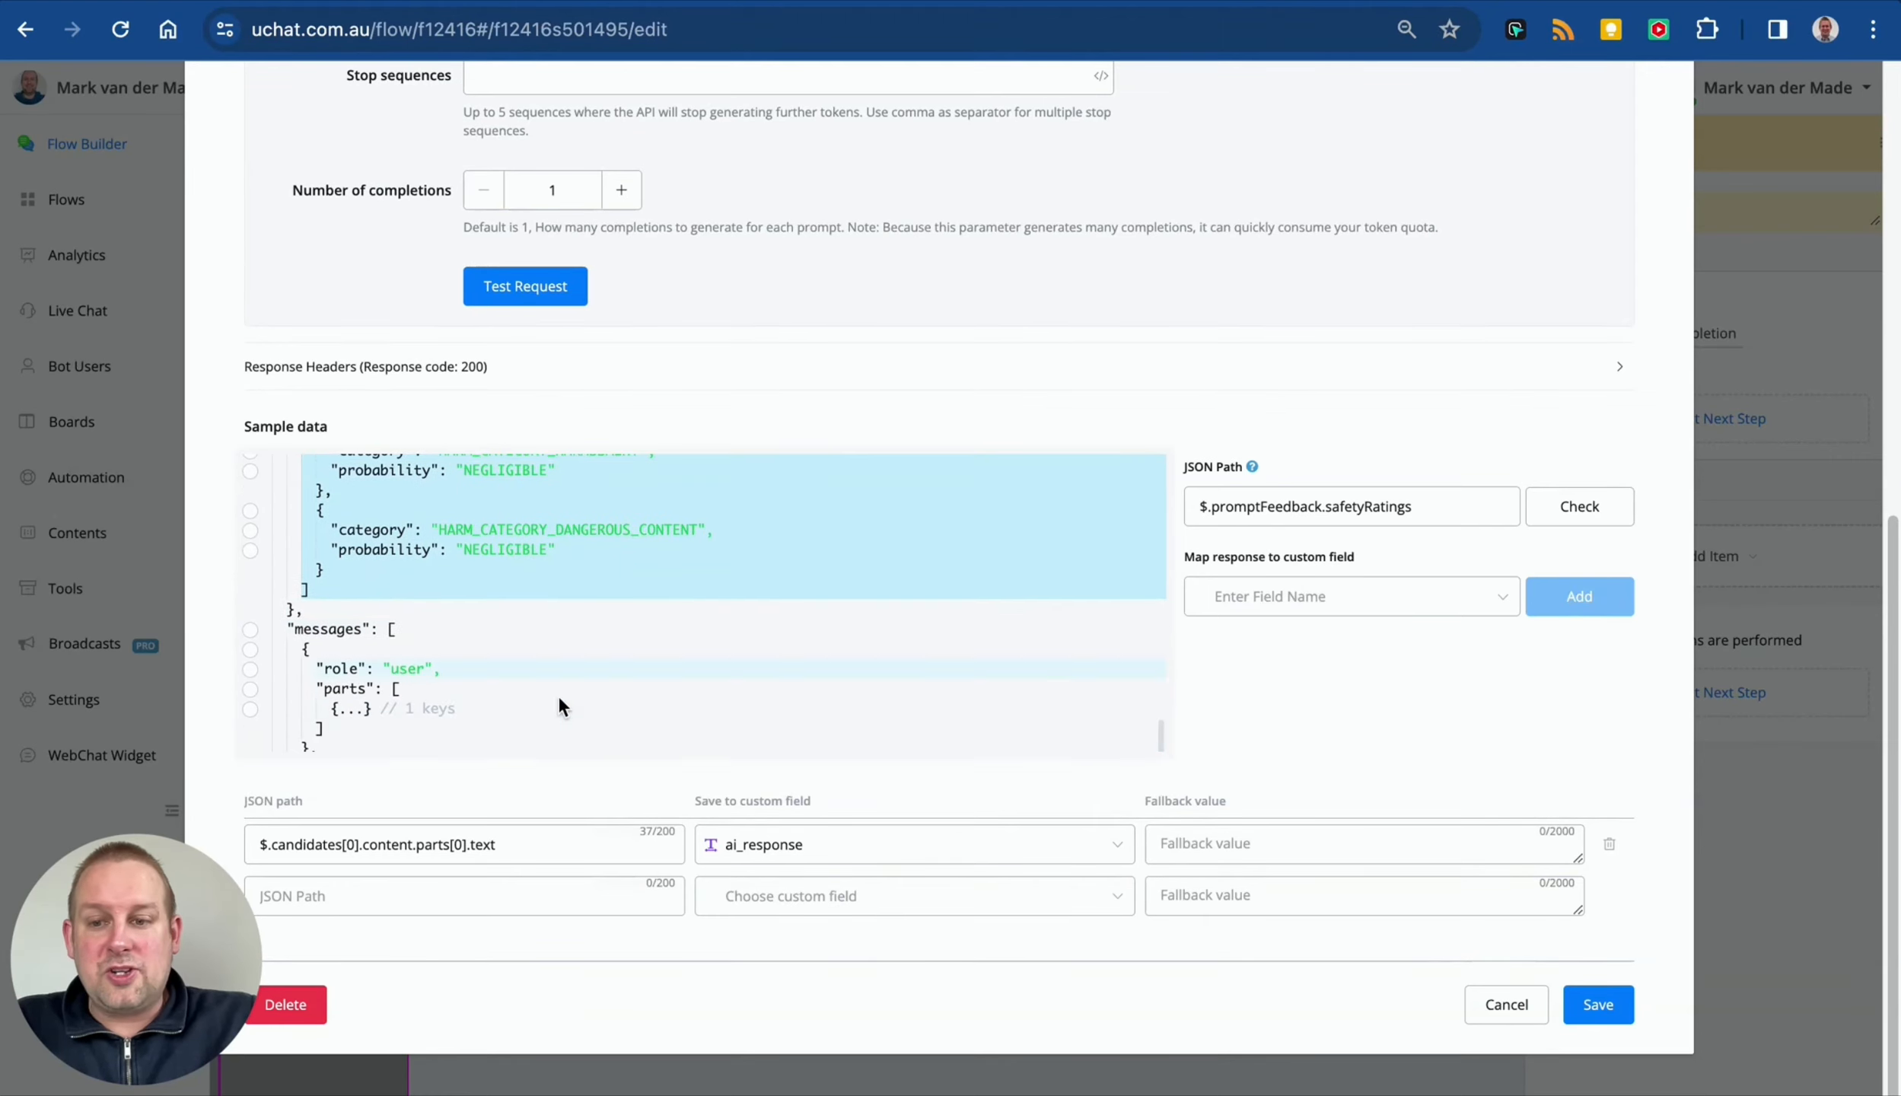
scroll(594, 620, down, 2)
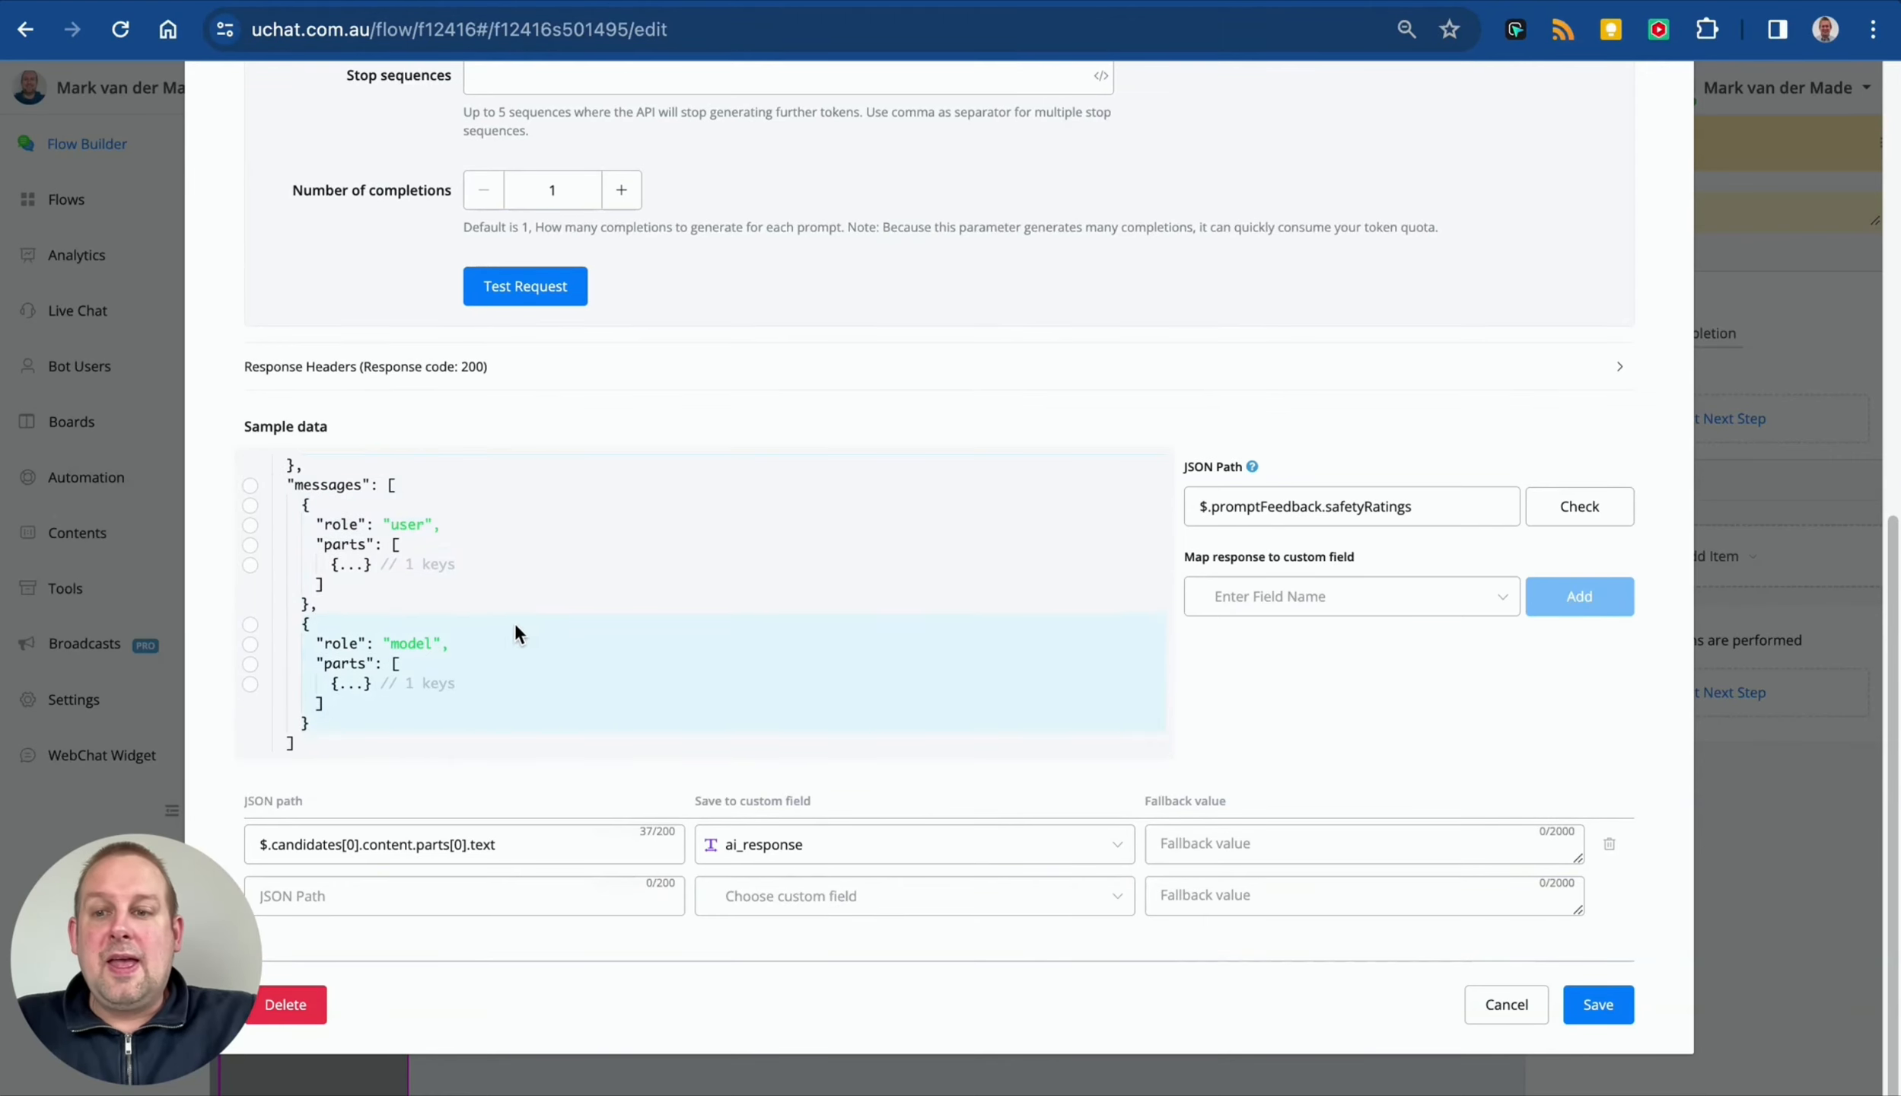
click(251, 484)
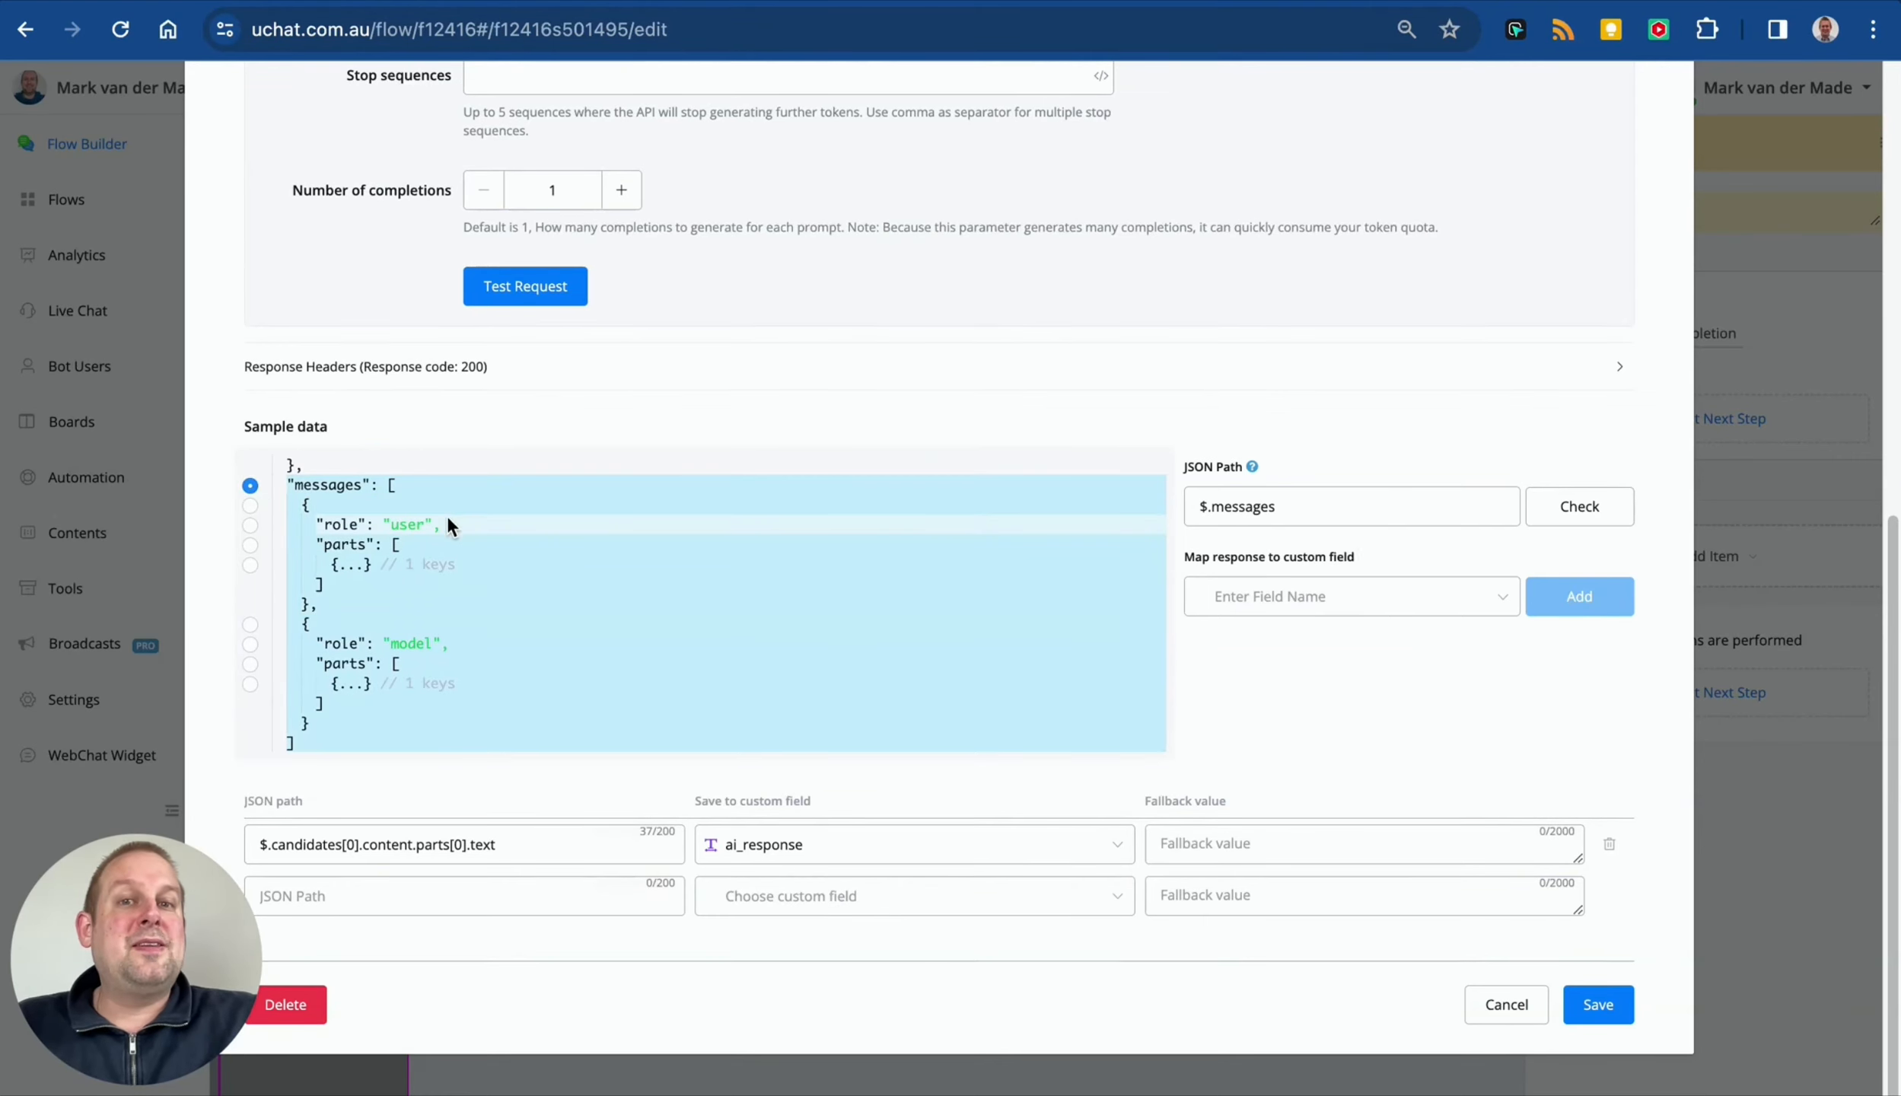
scroll(883, 419, up, 8)
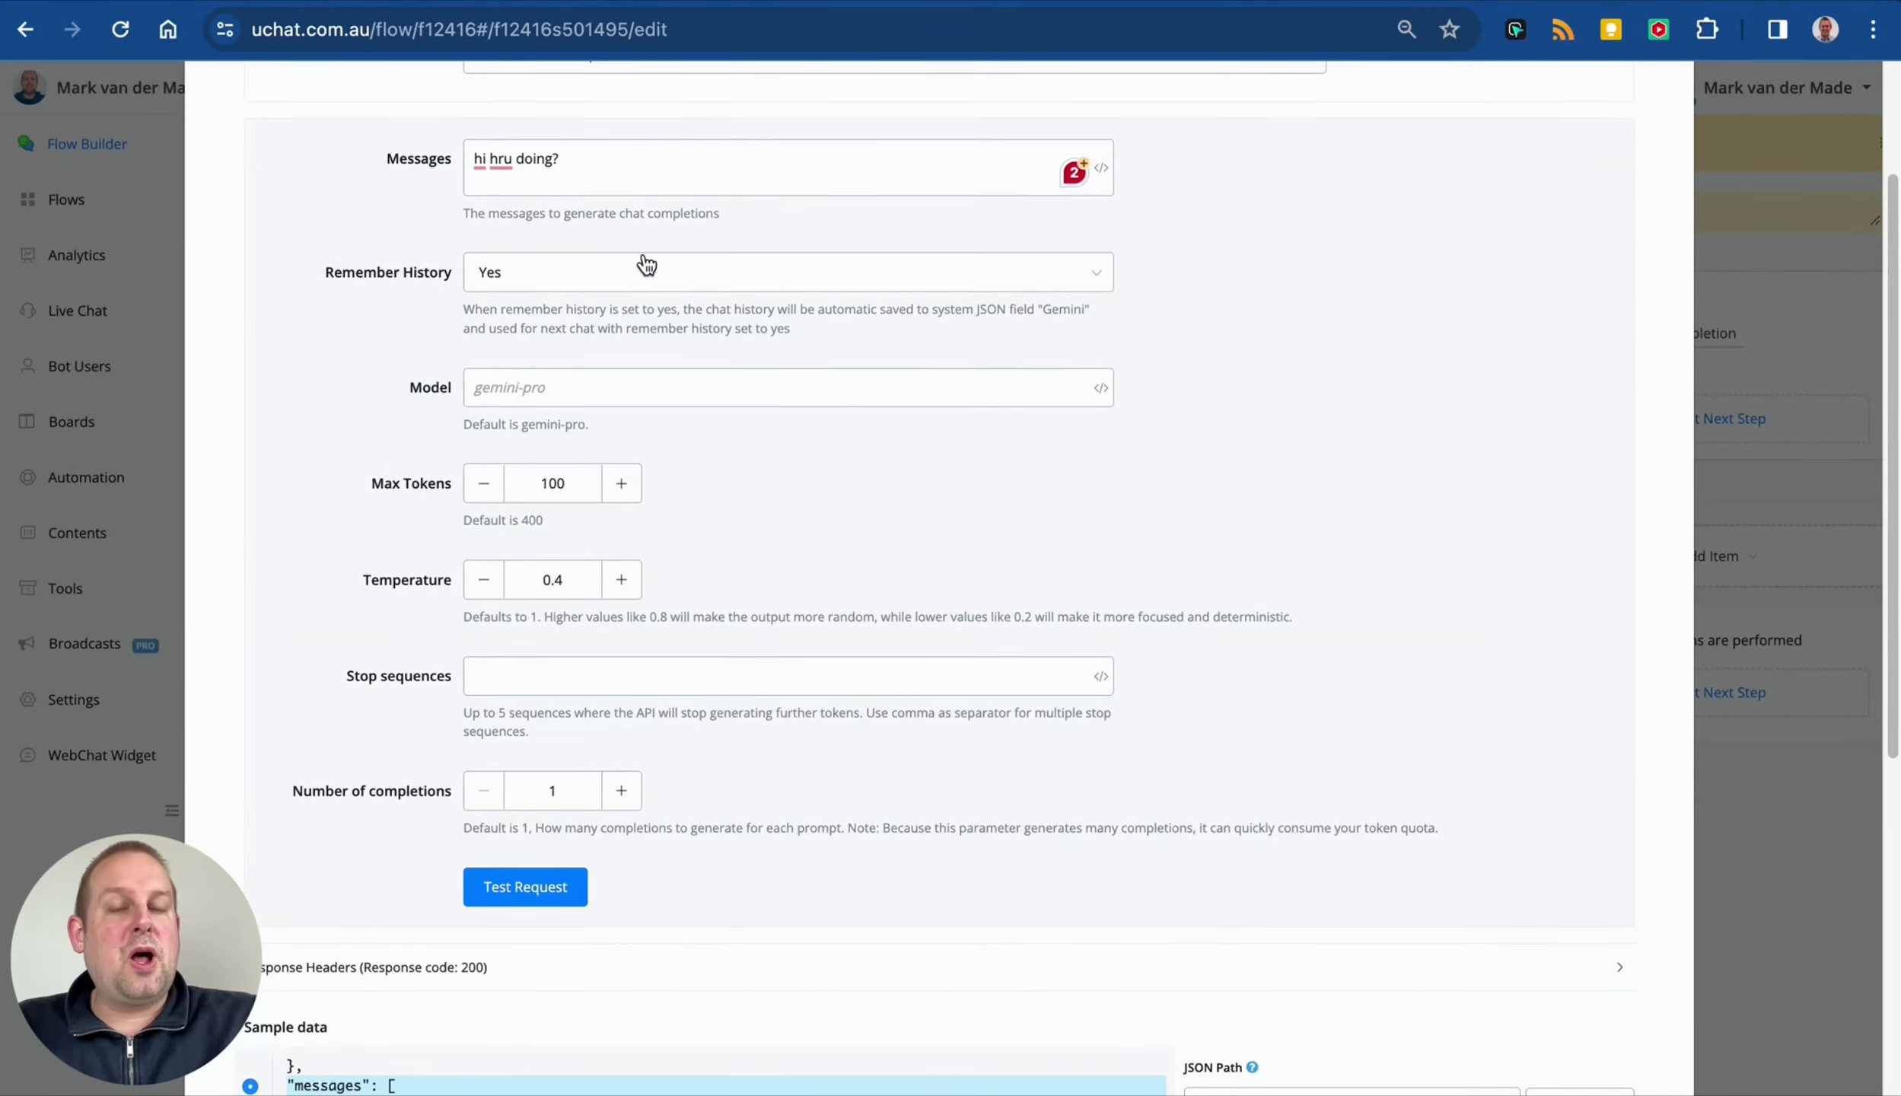
scroll(877, 595, down, 7)
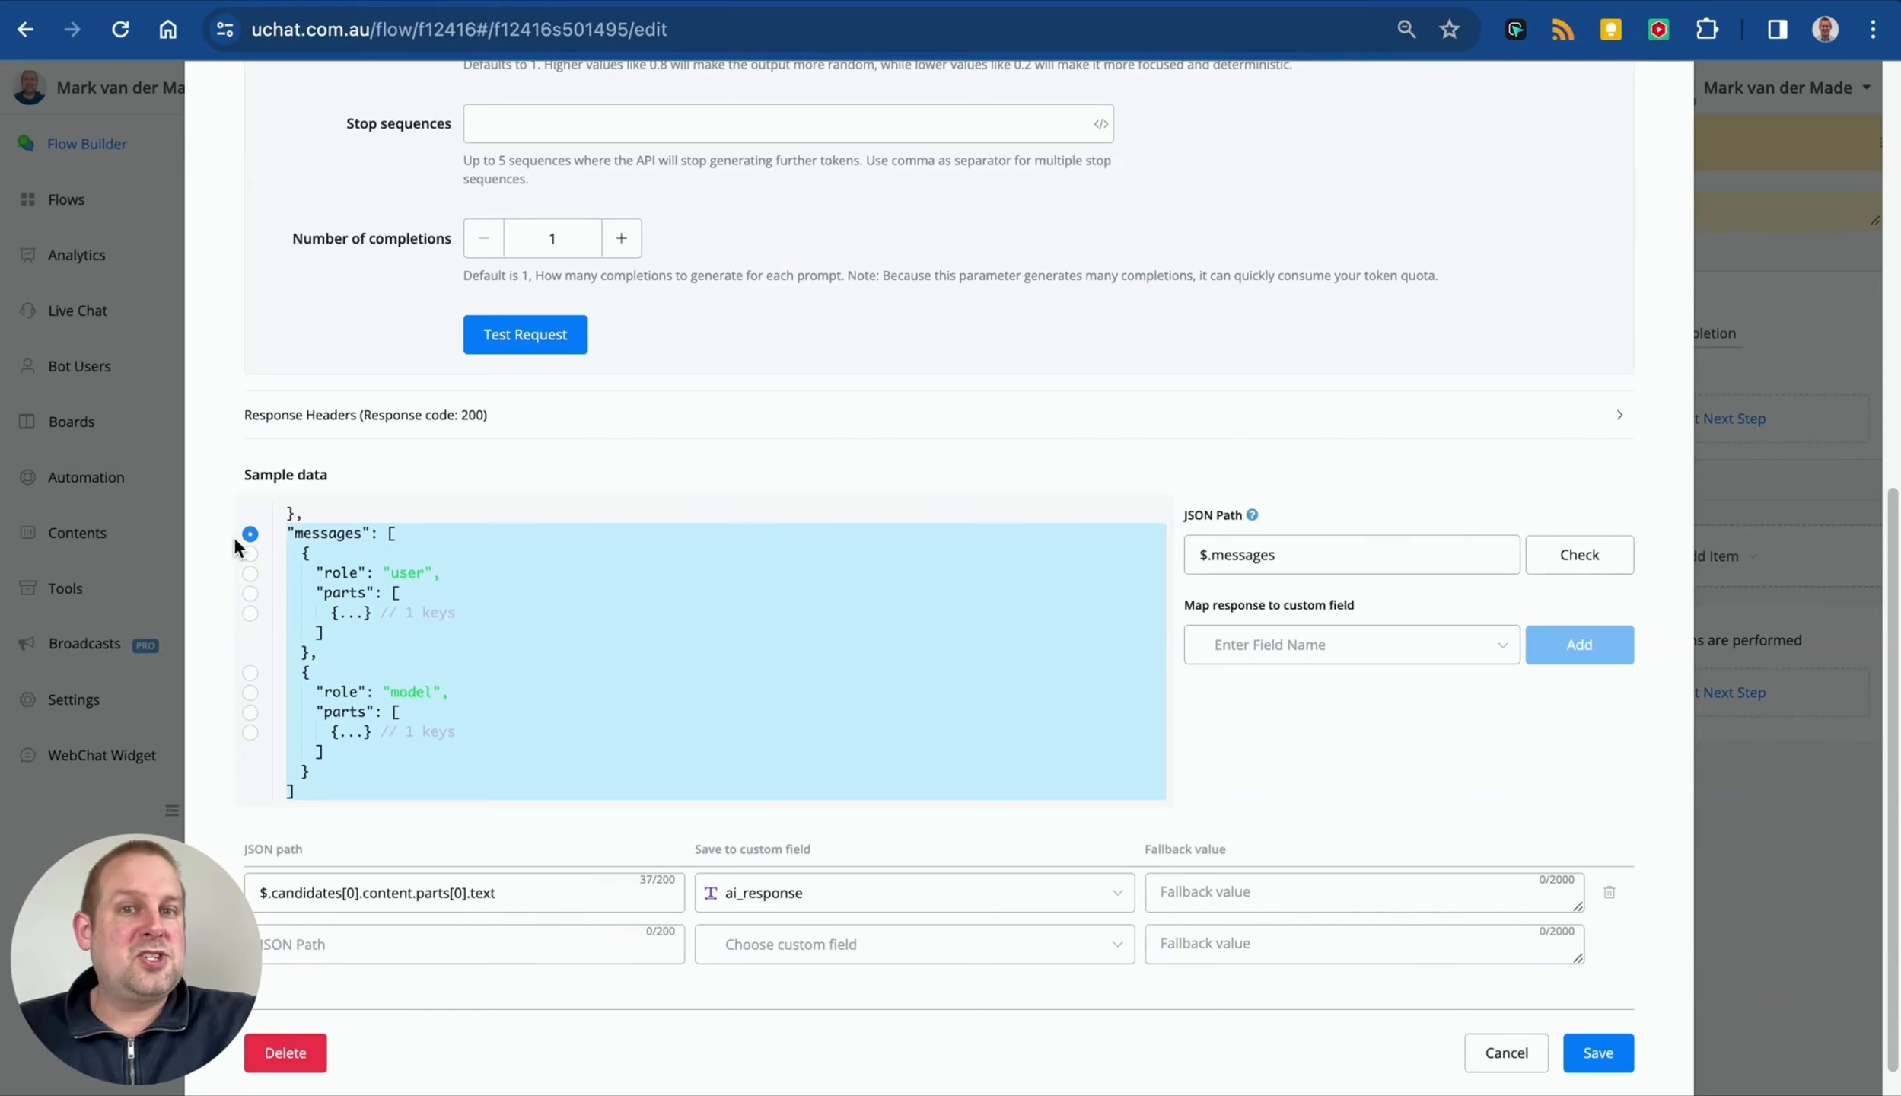
scroll(646, 352, up, 1)
scroll(645, 354, down, 1)
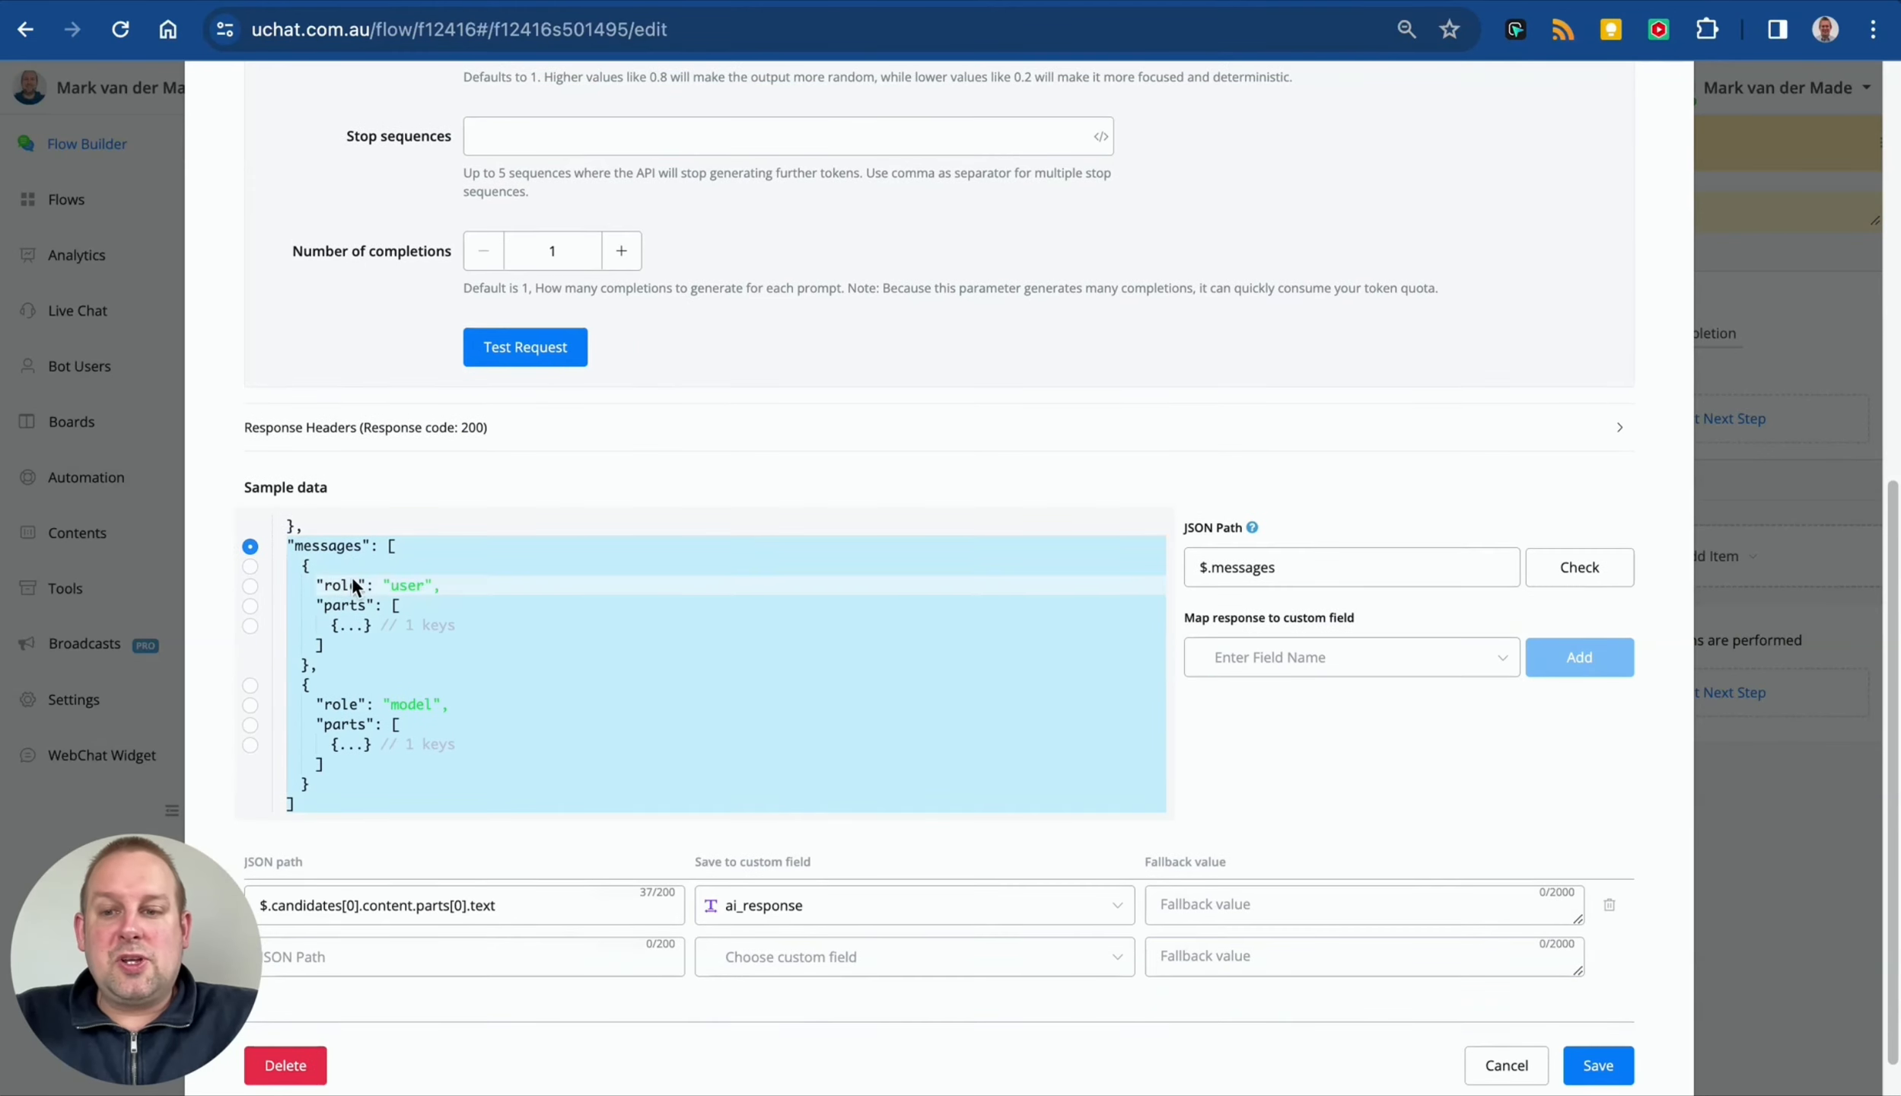
scroll(395, 627, down, 1)
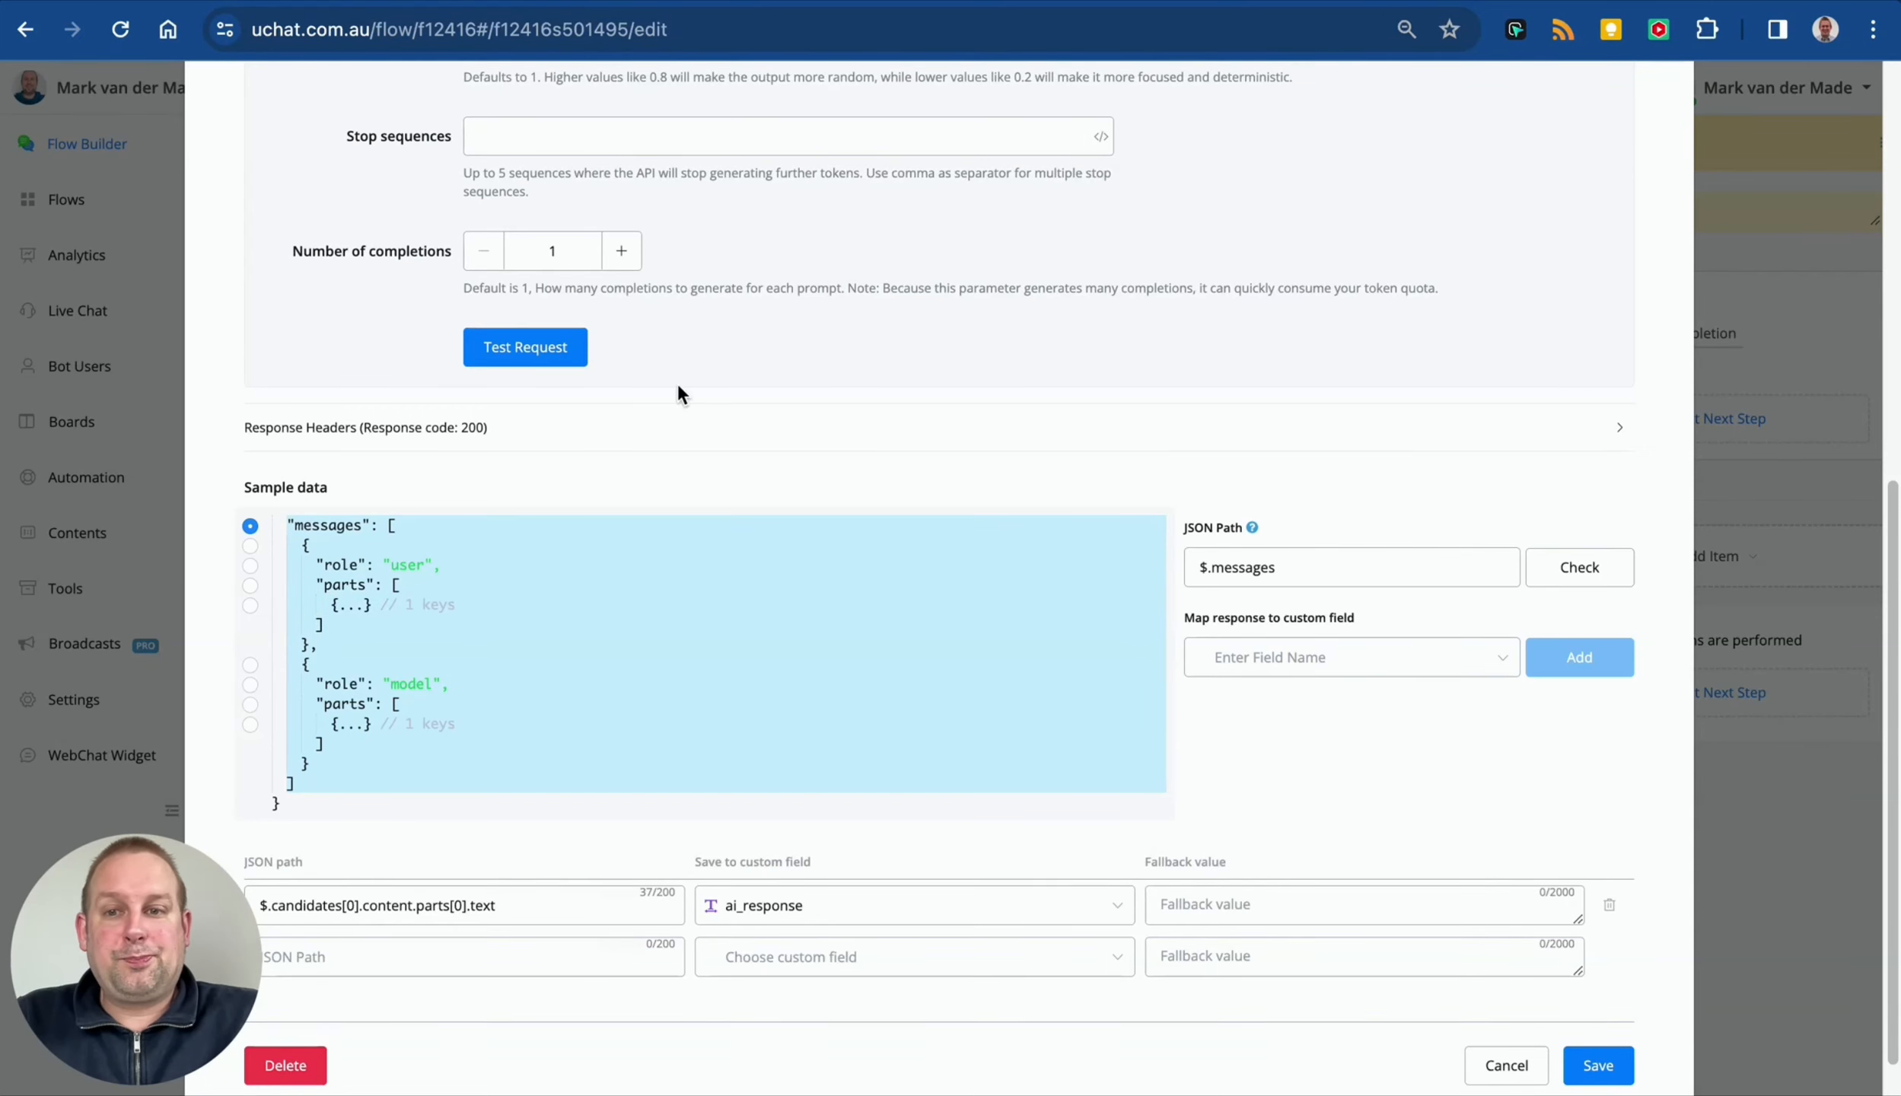
Step: Switch the Google Gemini action from Create Chat Completion to List models
scroll(744, 386, up, 5)
scroll(744, 386, up, 4)
click(689, 249)
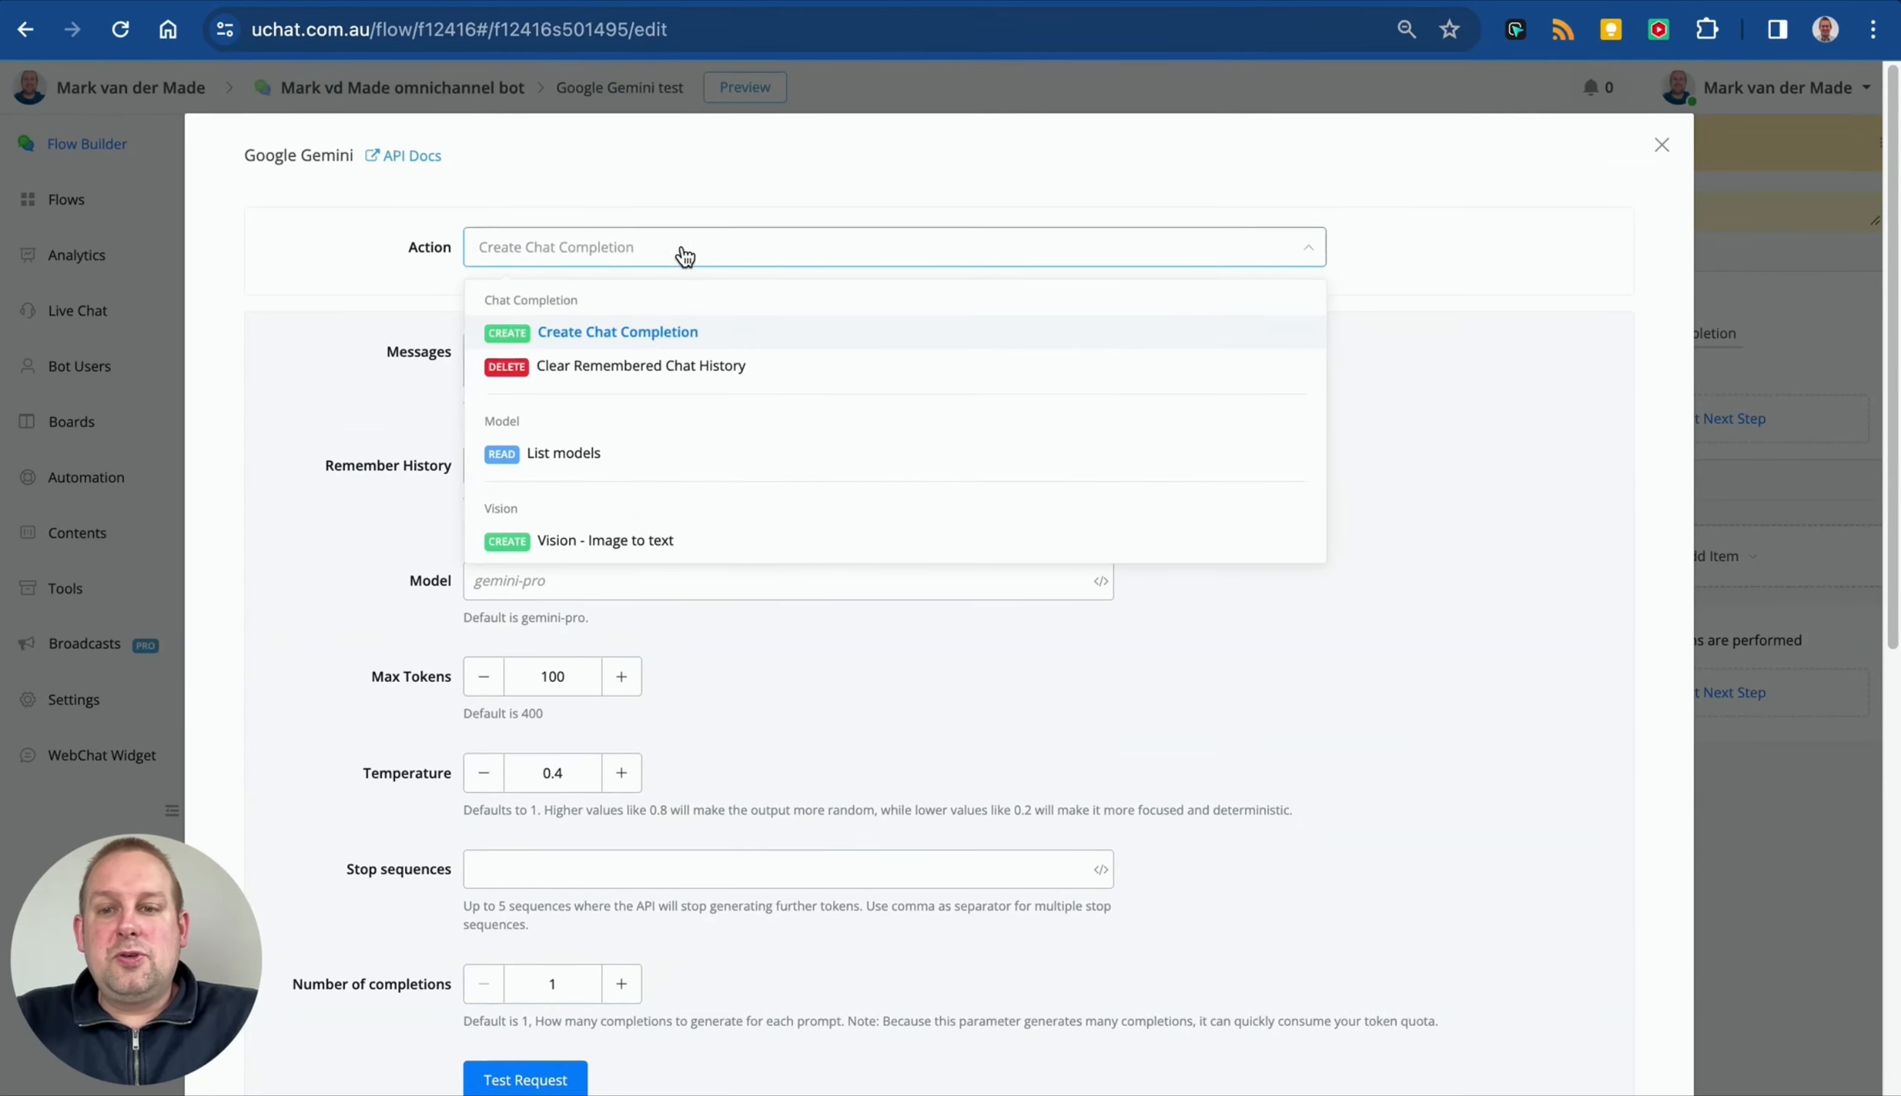
click(662, 457)
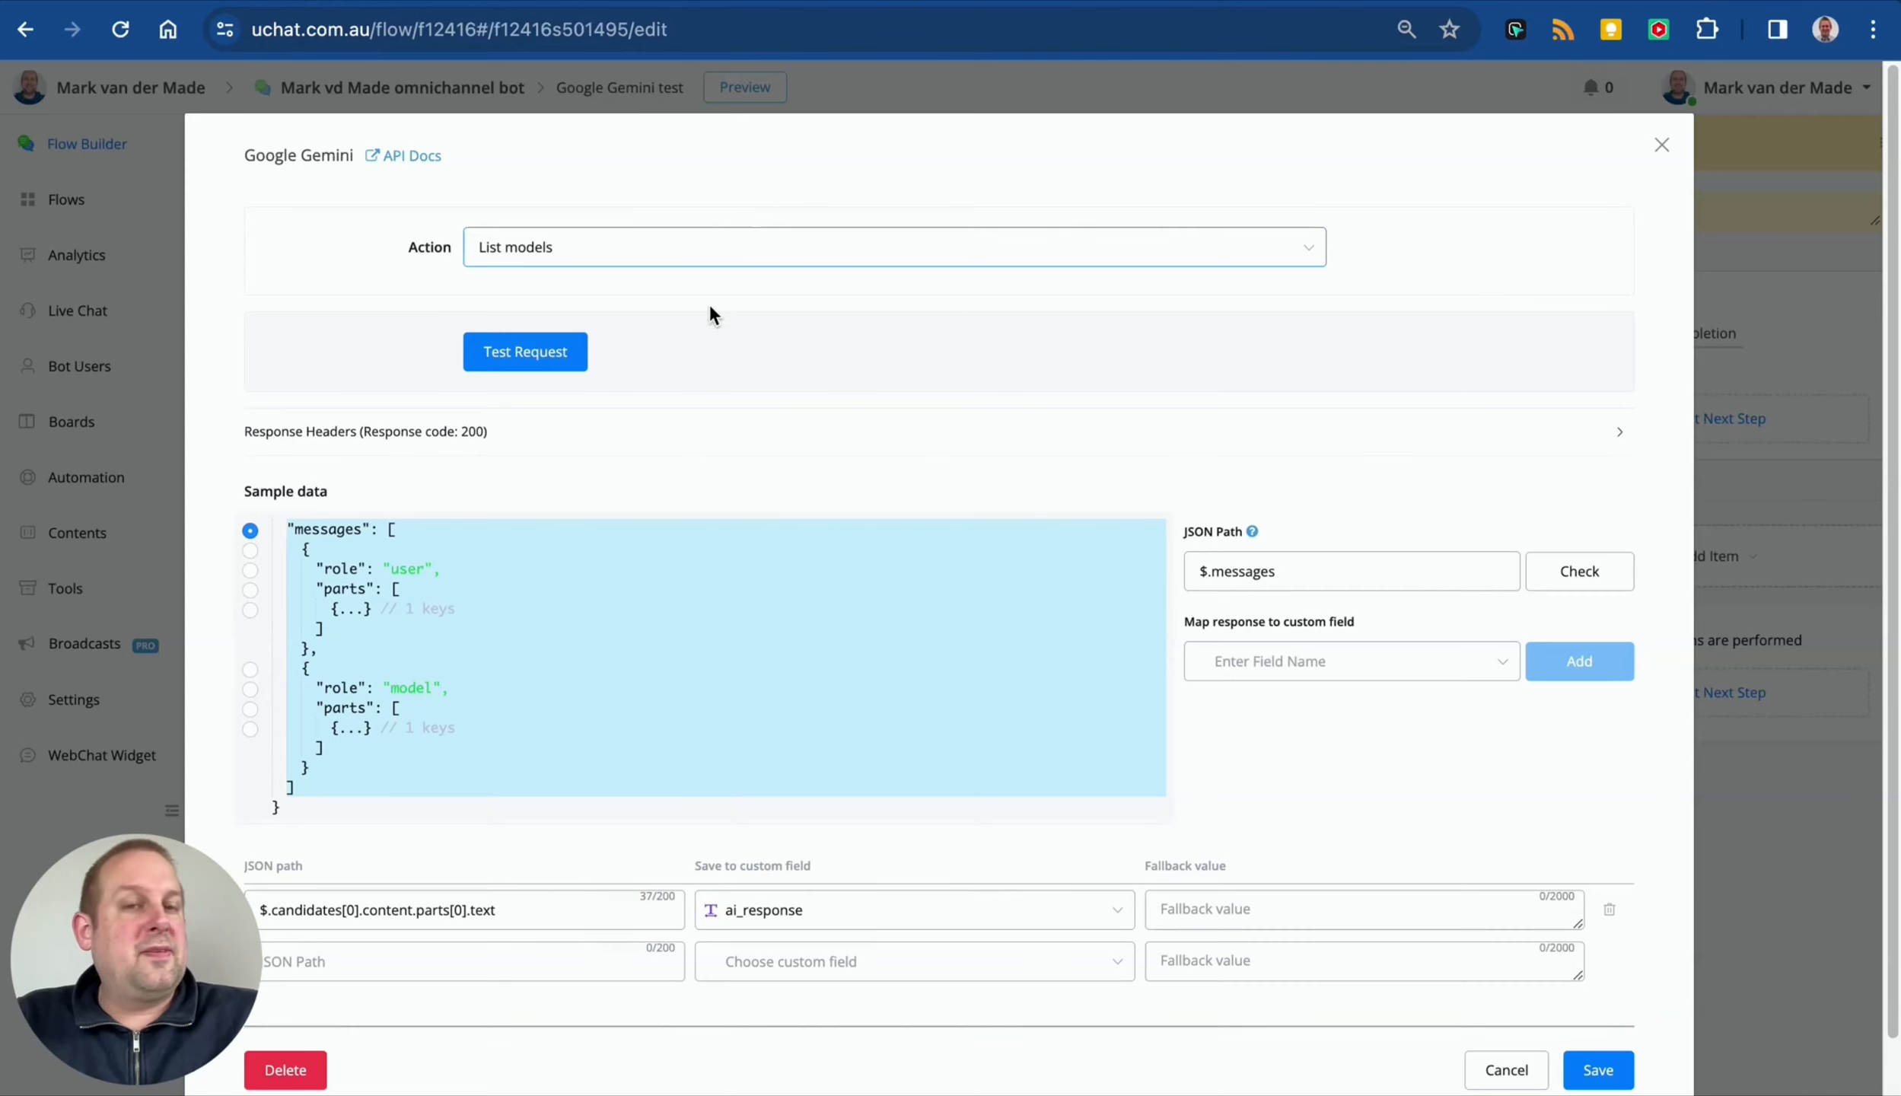
Step: Run the test request for List models and examine the model entries in the sample data
click(511, 349)
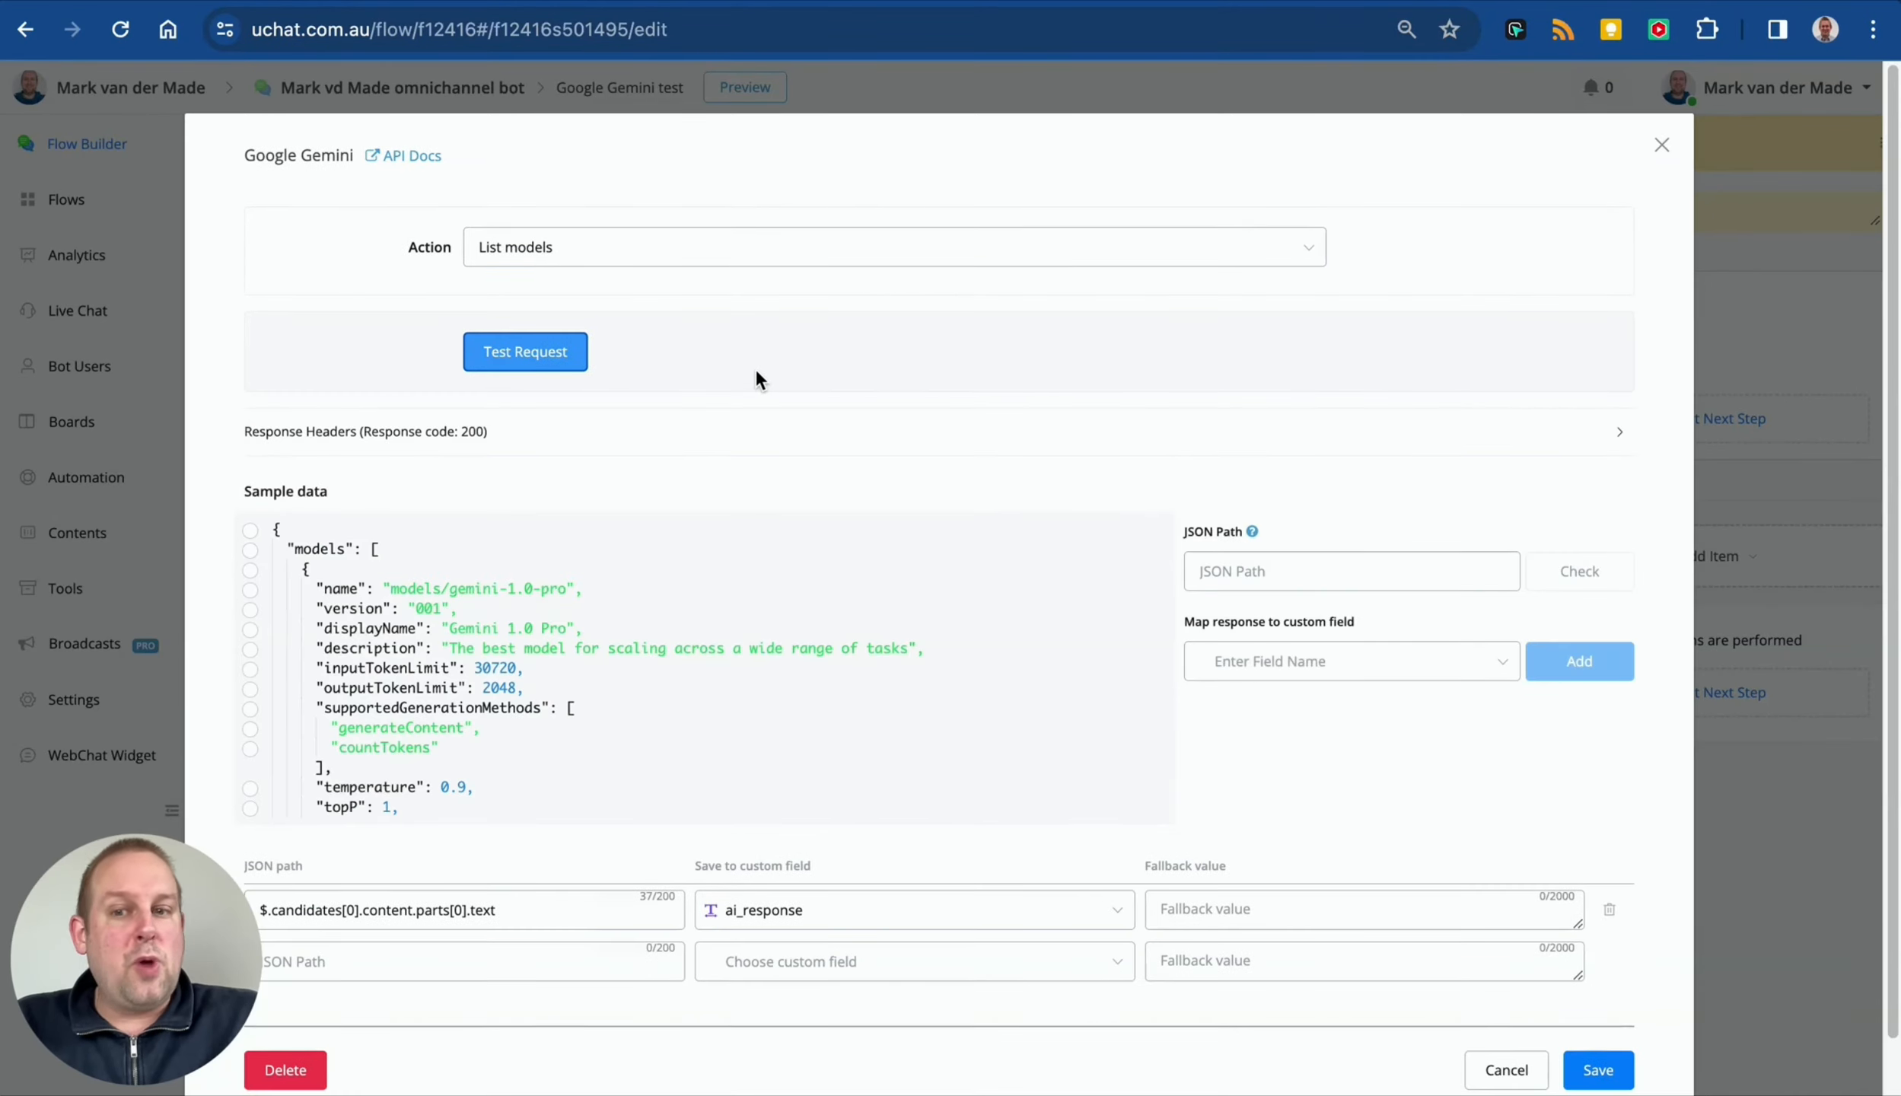
scroll(529, 541, down, 2)
scroll(530, 548, down, 3)
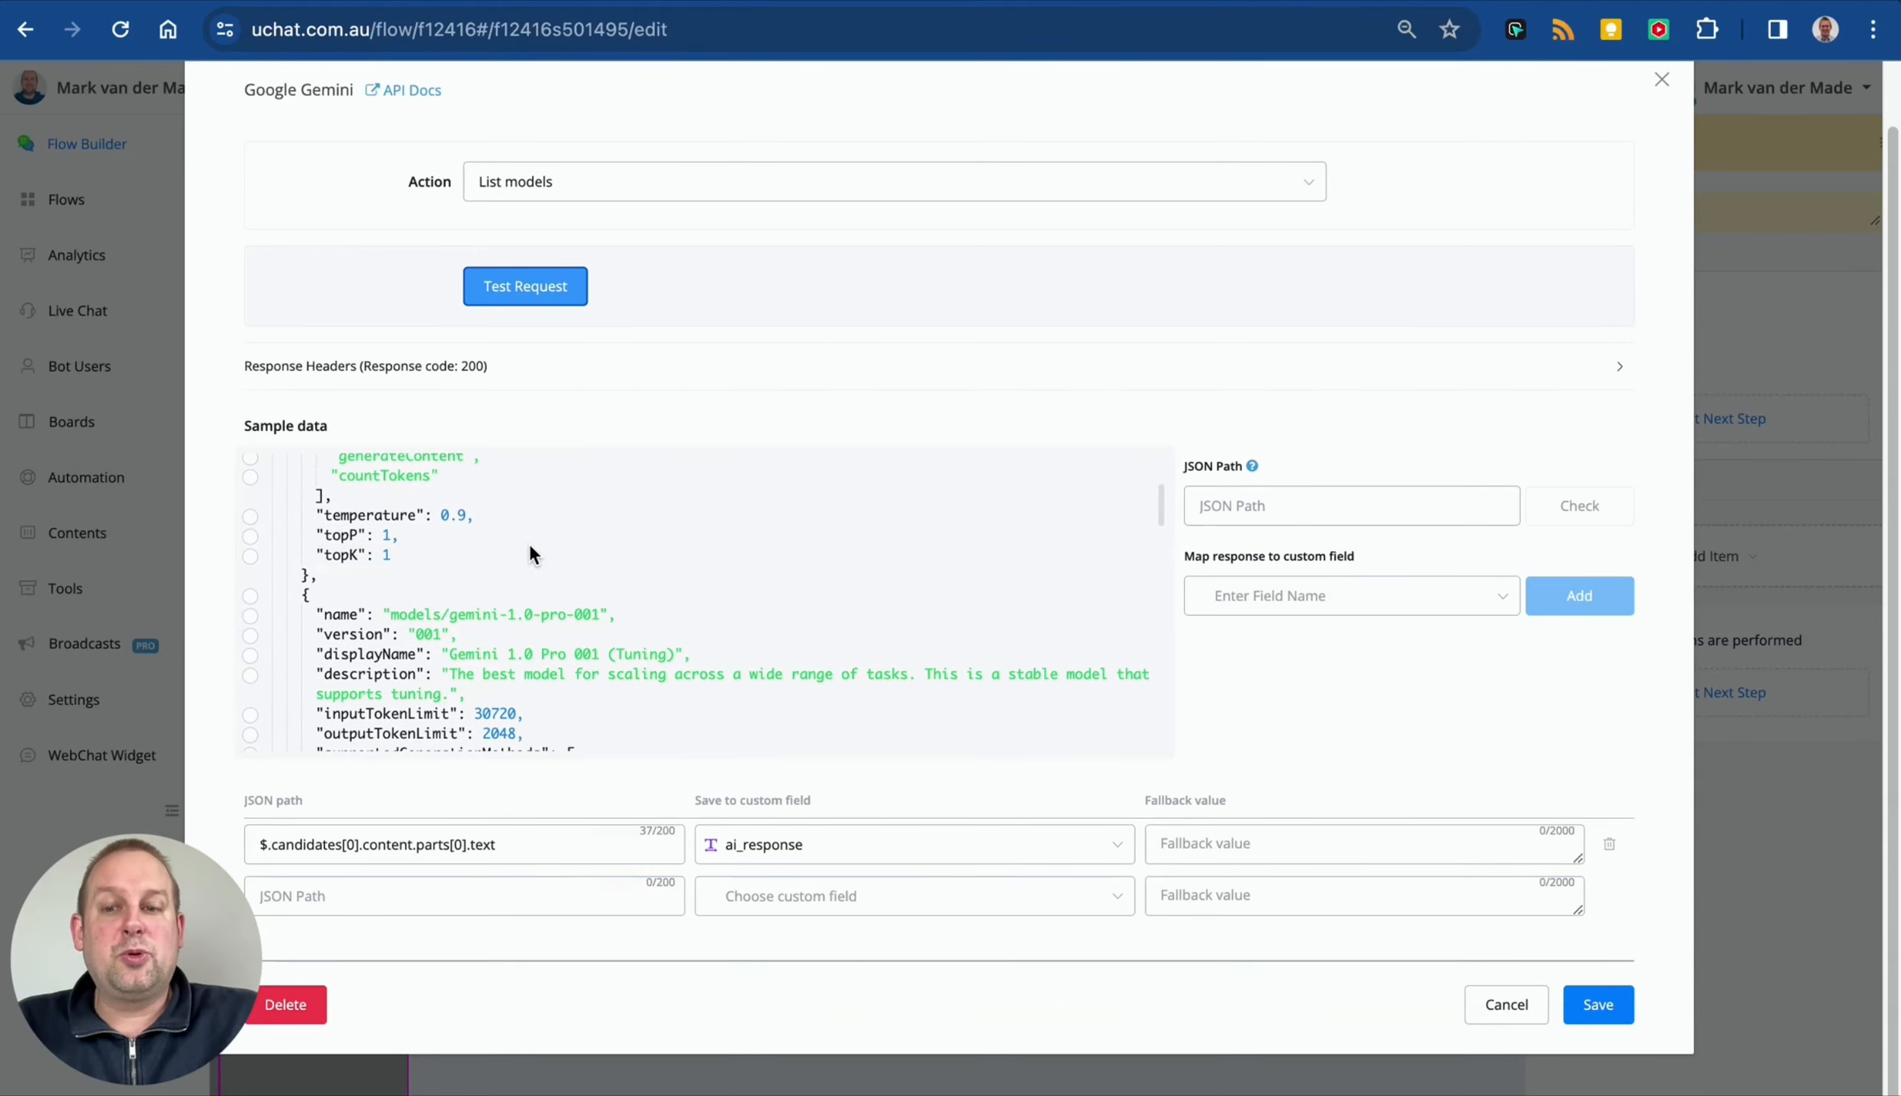
scroll(529, 542, down, 8)
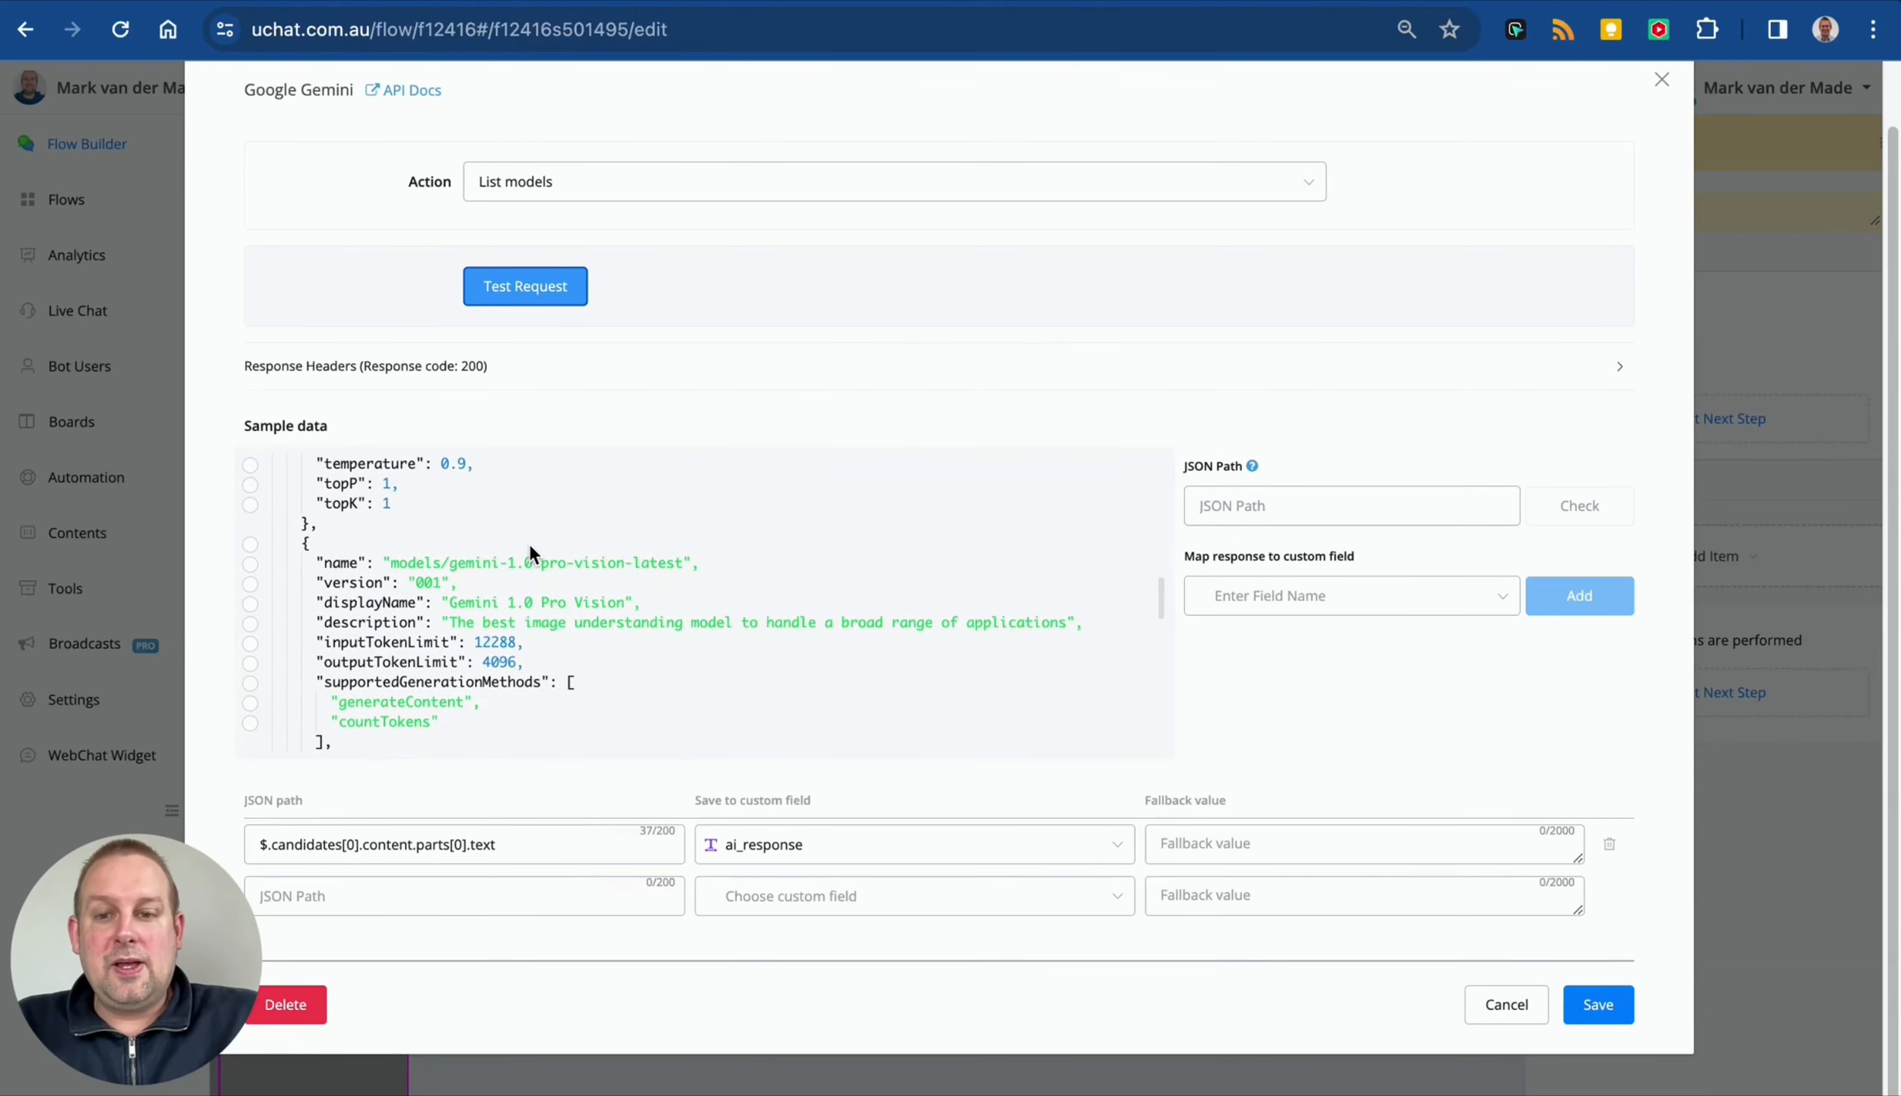
scroll(529, 544, down, 5)
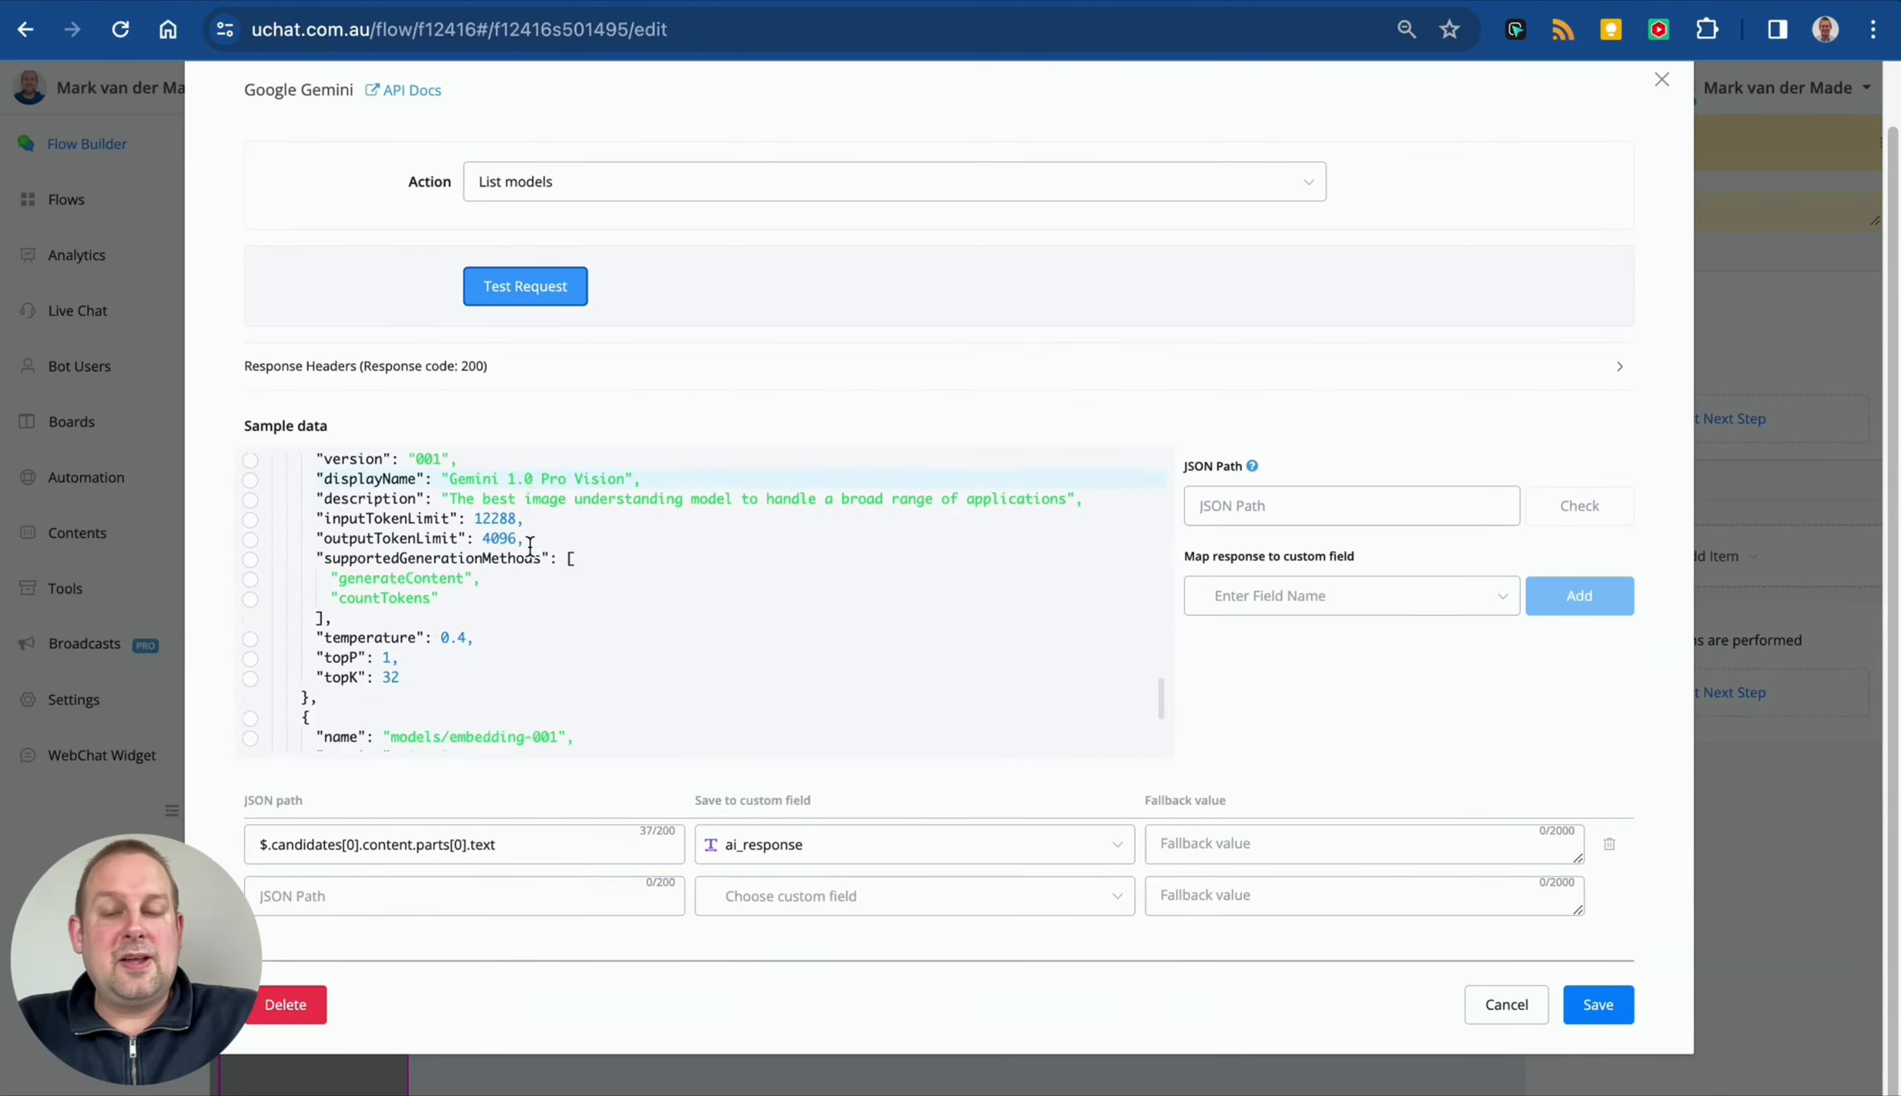
scroll(530, 543, up, 15)
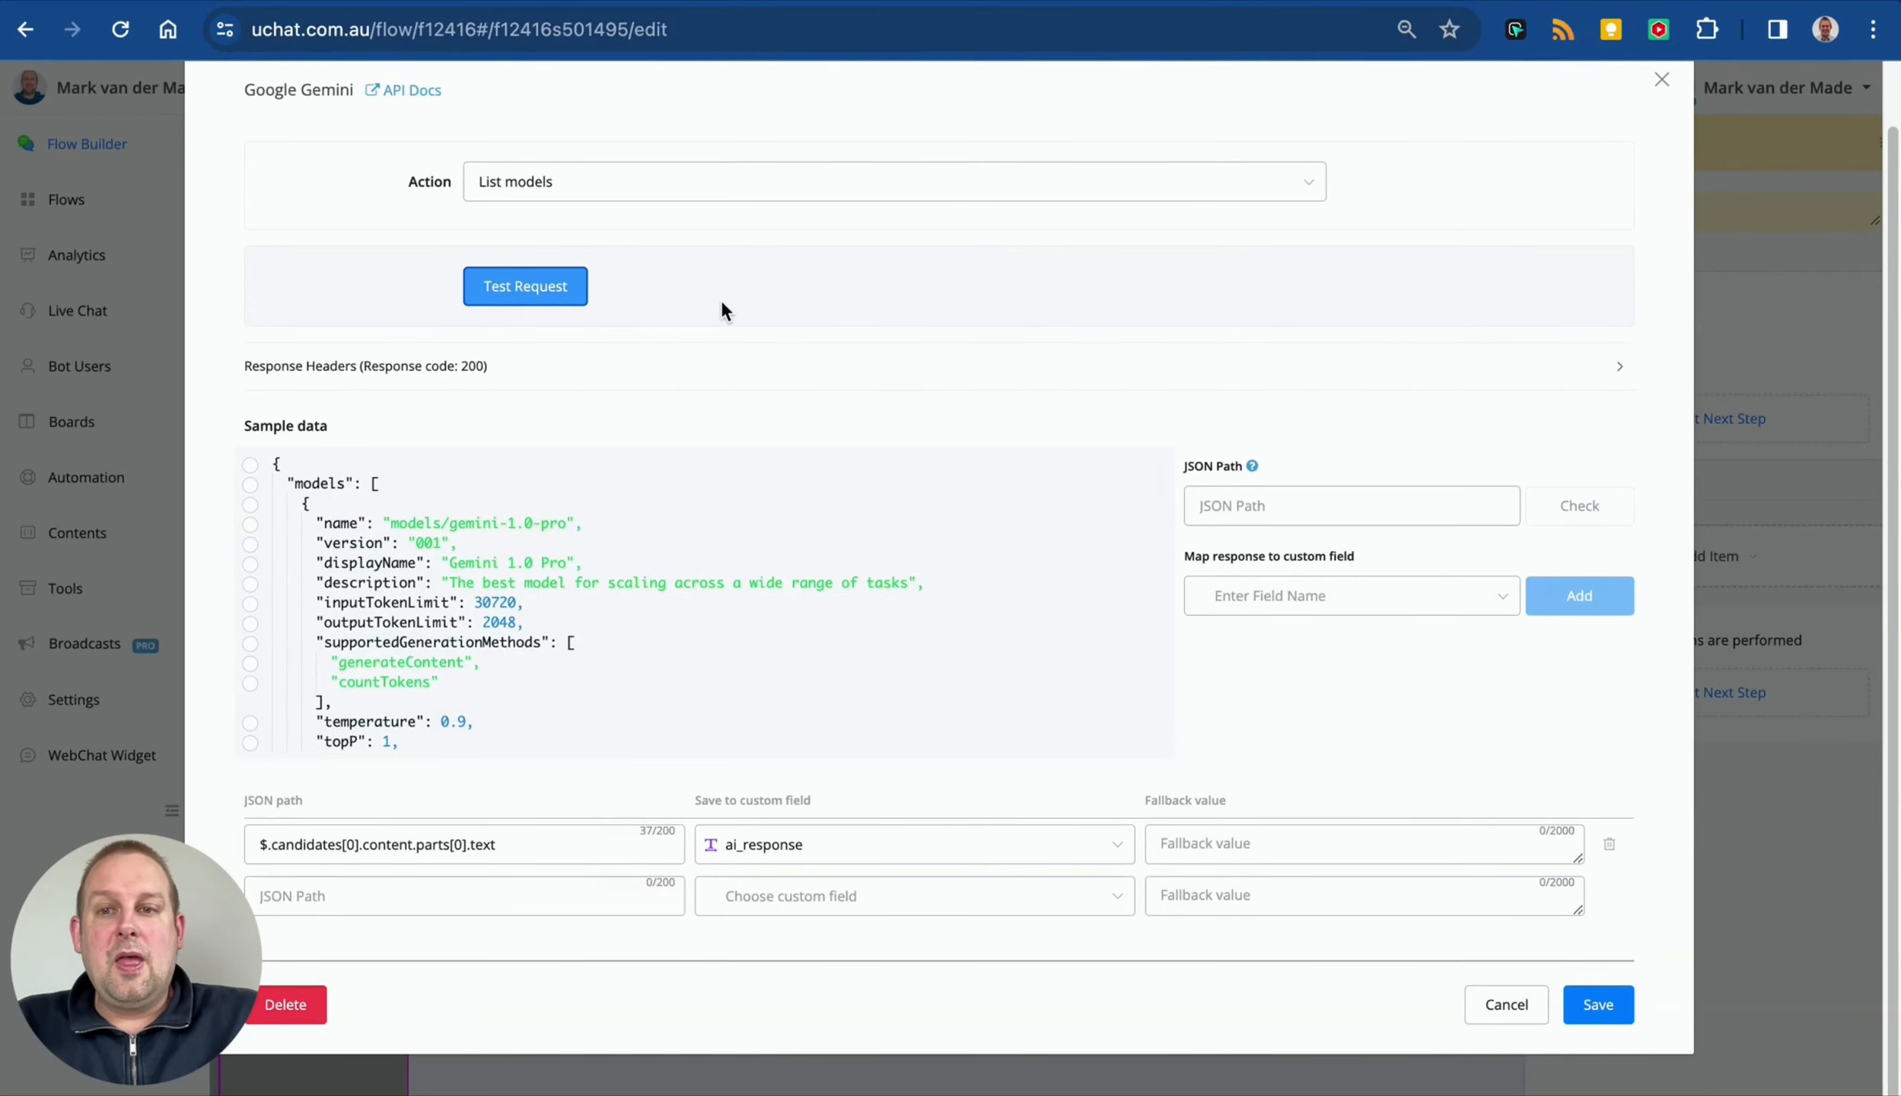
Step: Switch the Google Gemini action to Vision - Image to text and review its message and image URL fields
click(773, 204)
click(698, 478)
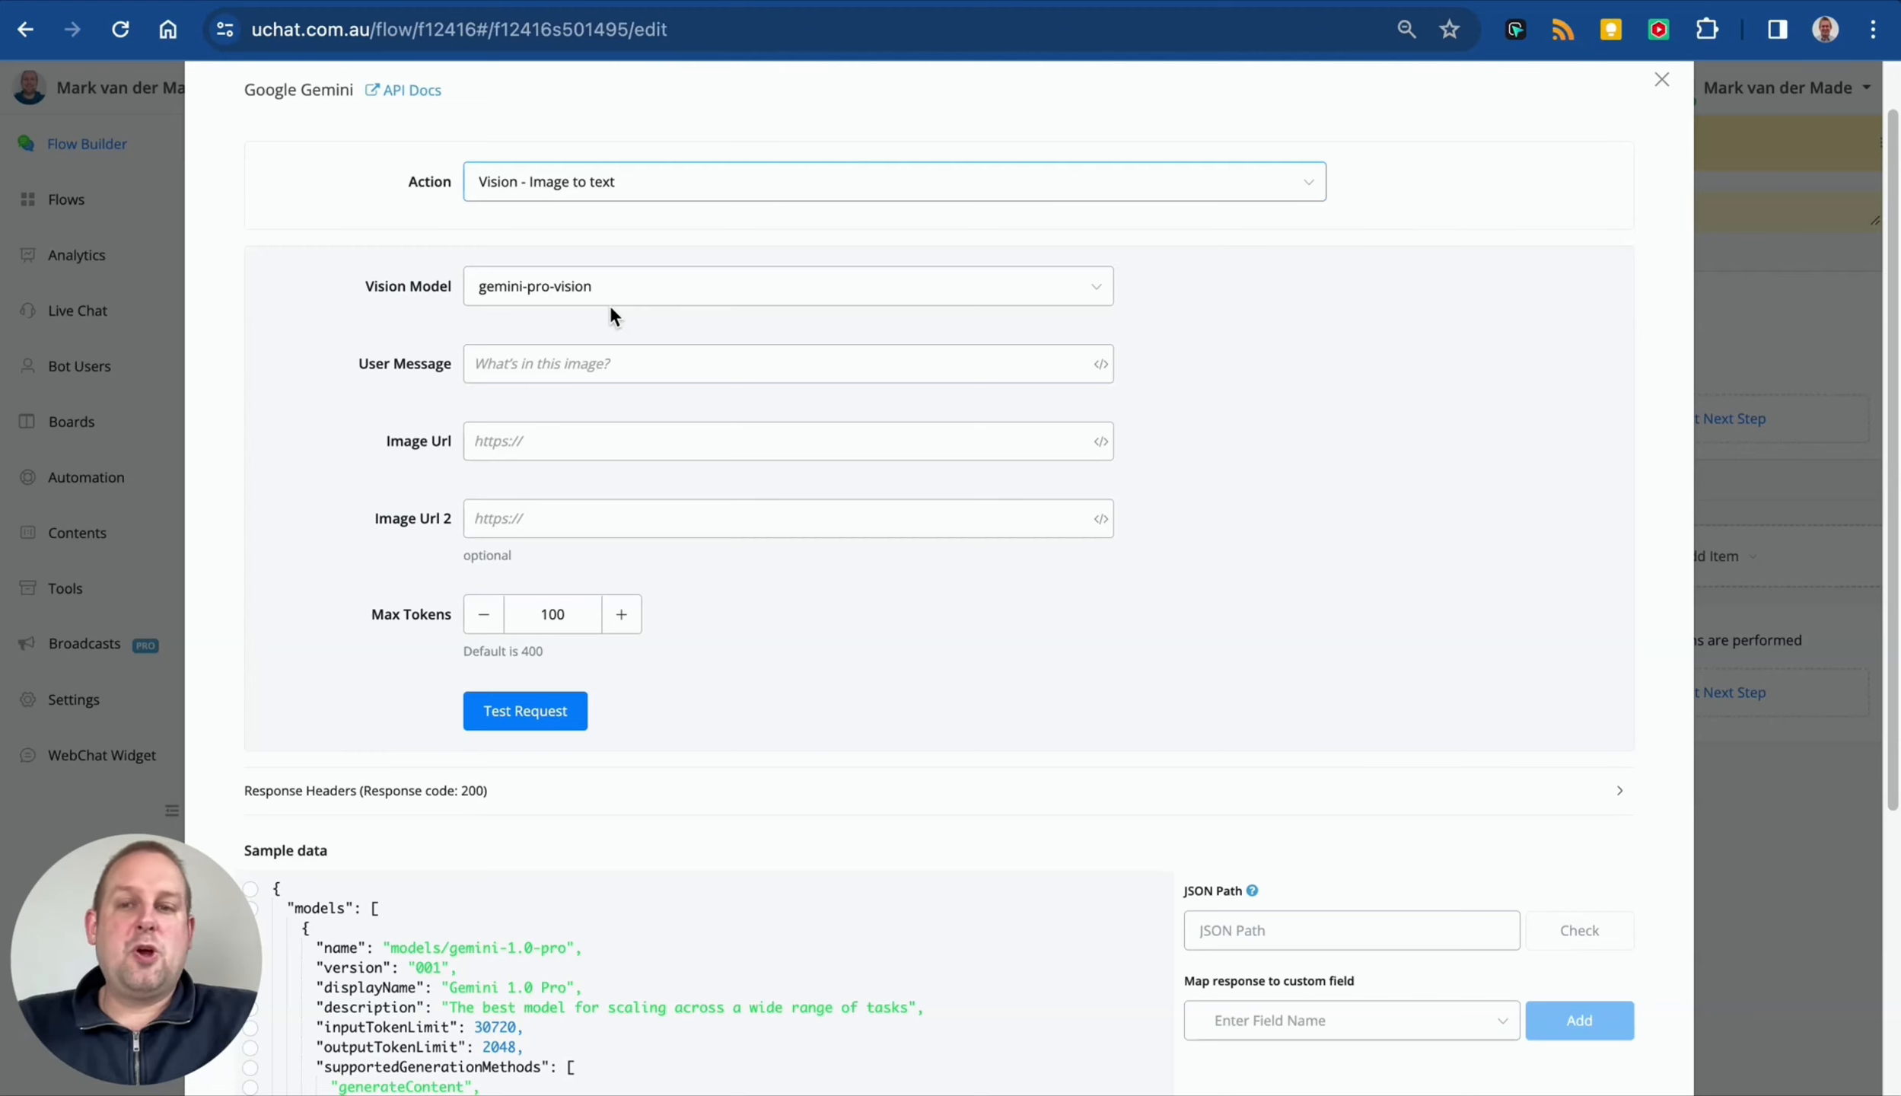
click(582, 366)
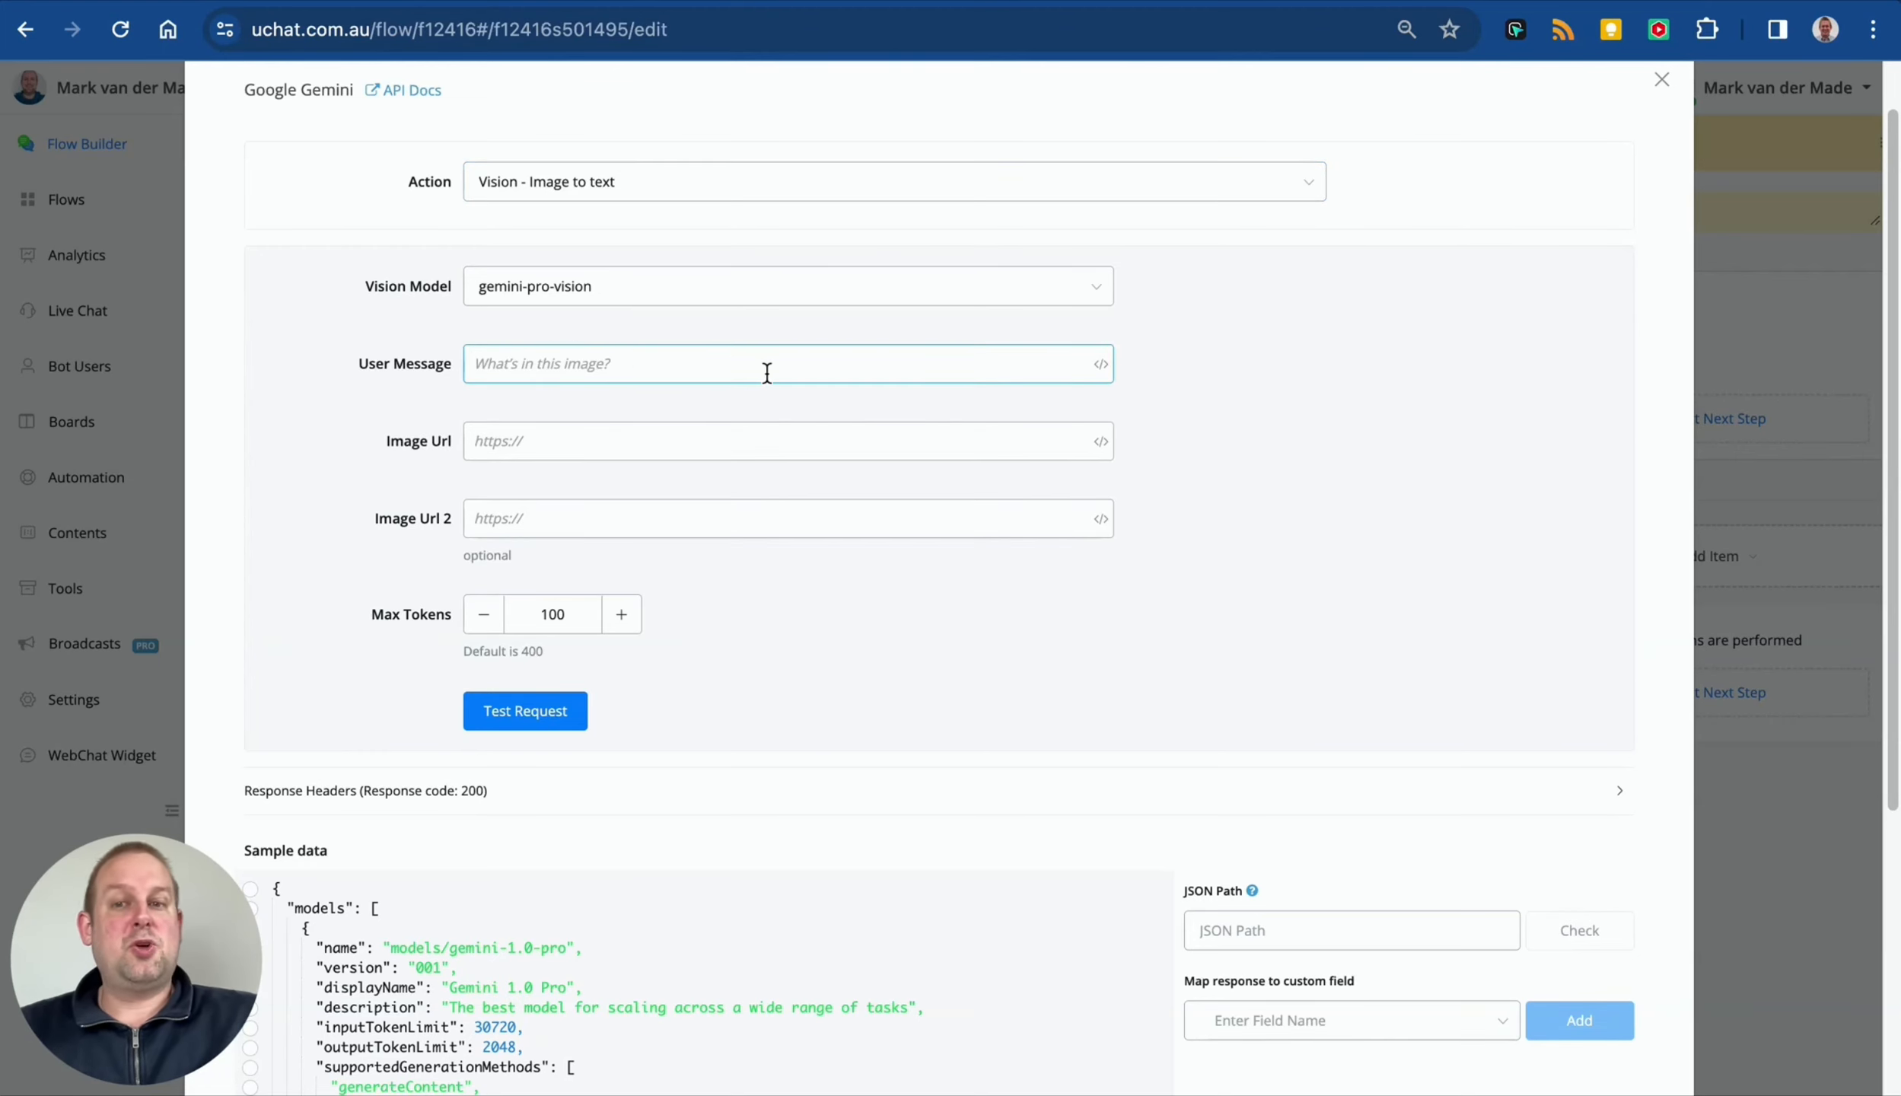
click(511, 446)
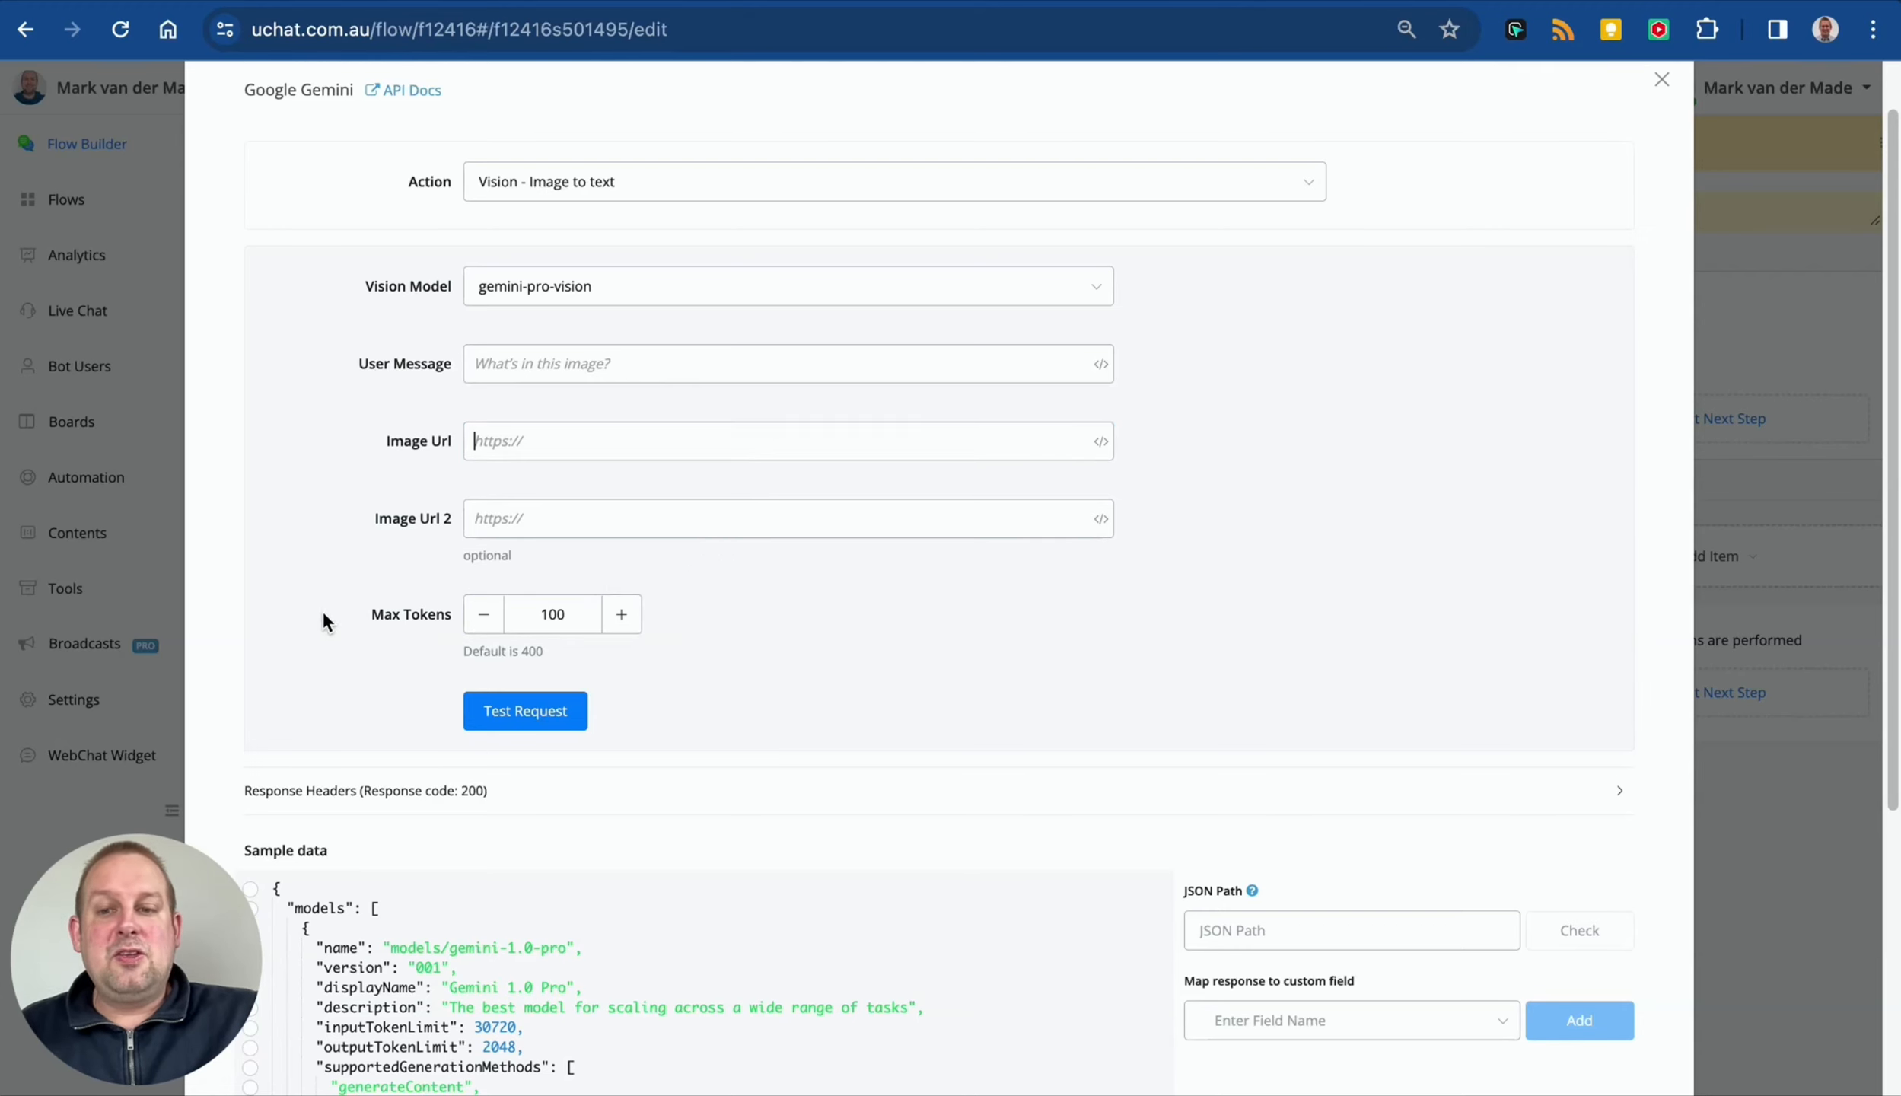
scroll(799, 661, down, 3)
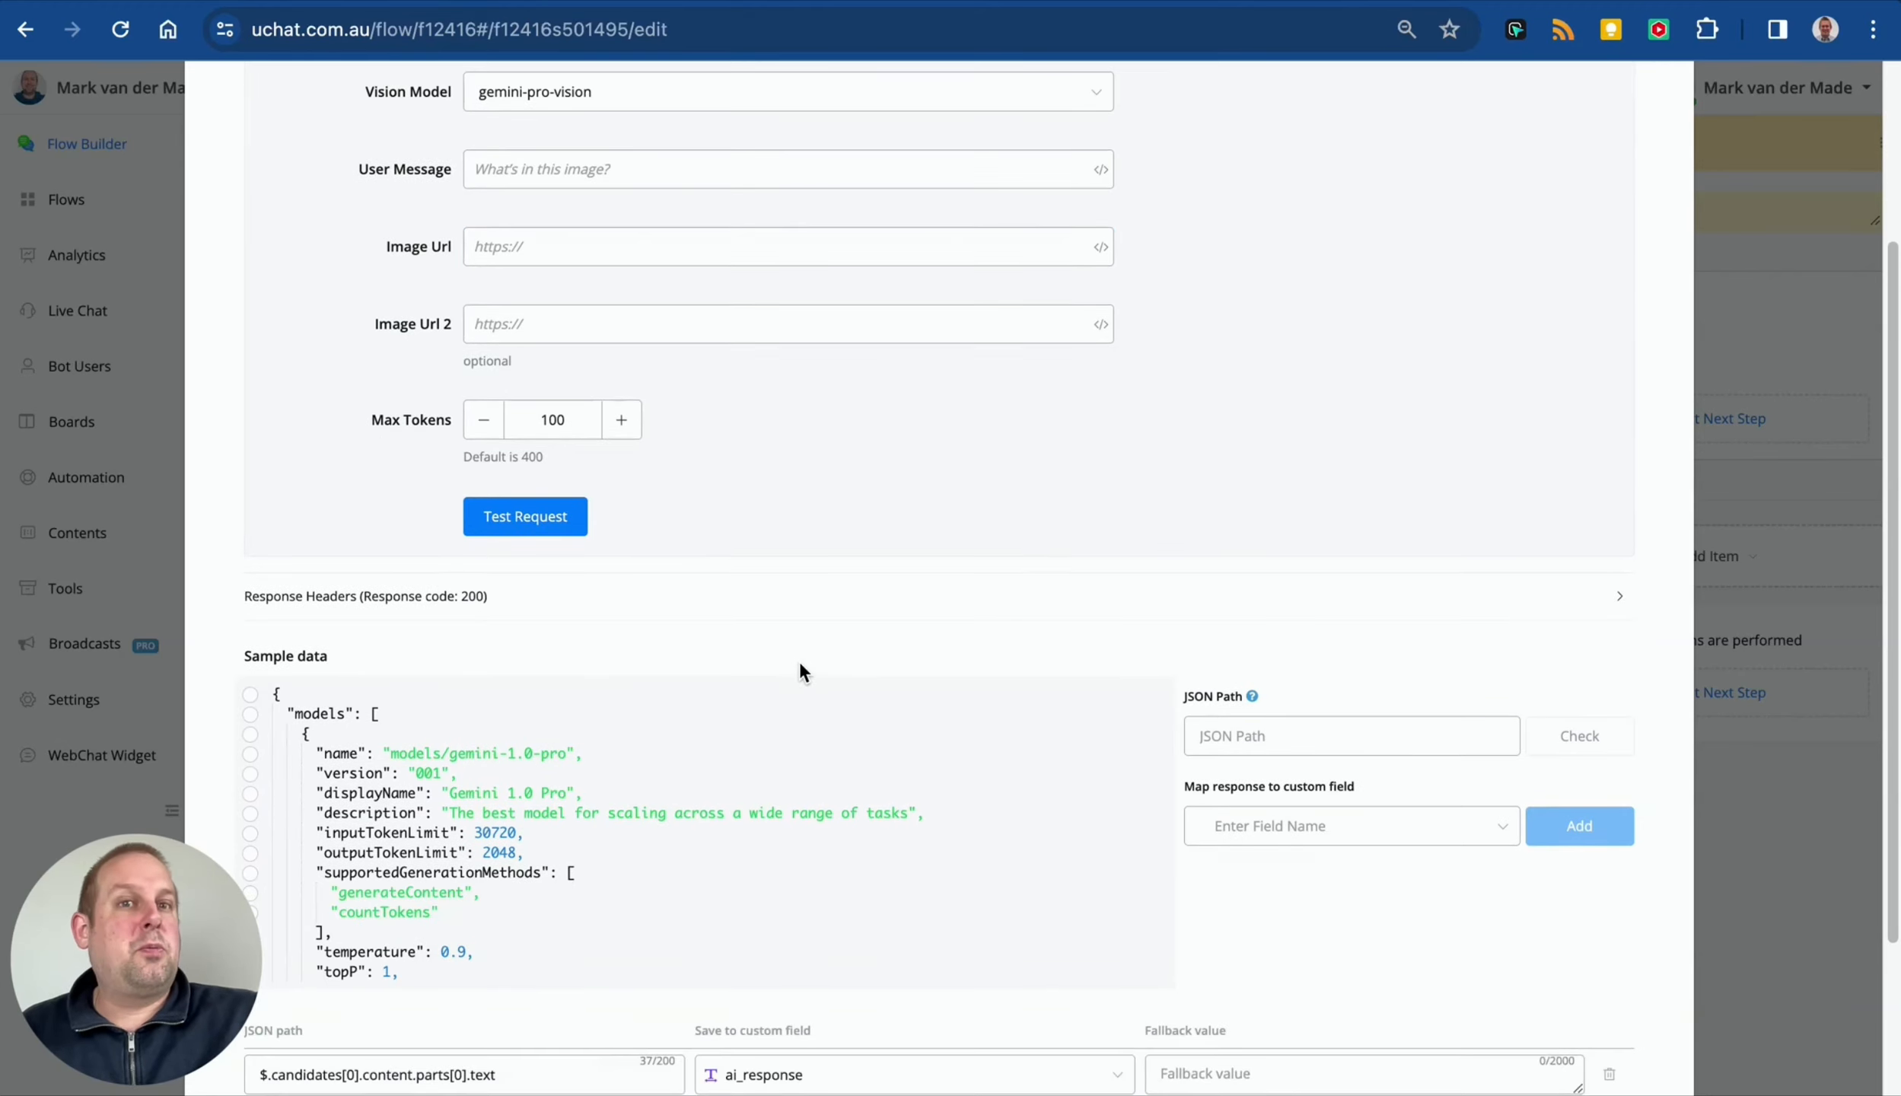
scroll(801, 659, up, 2)
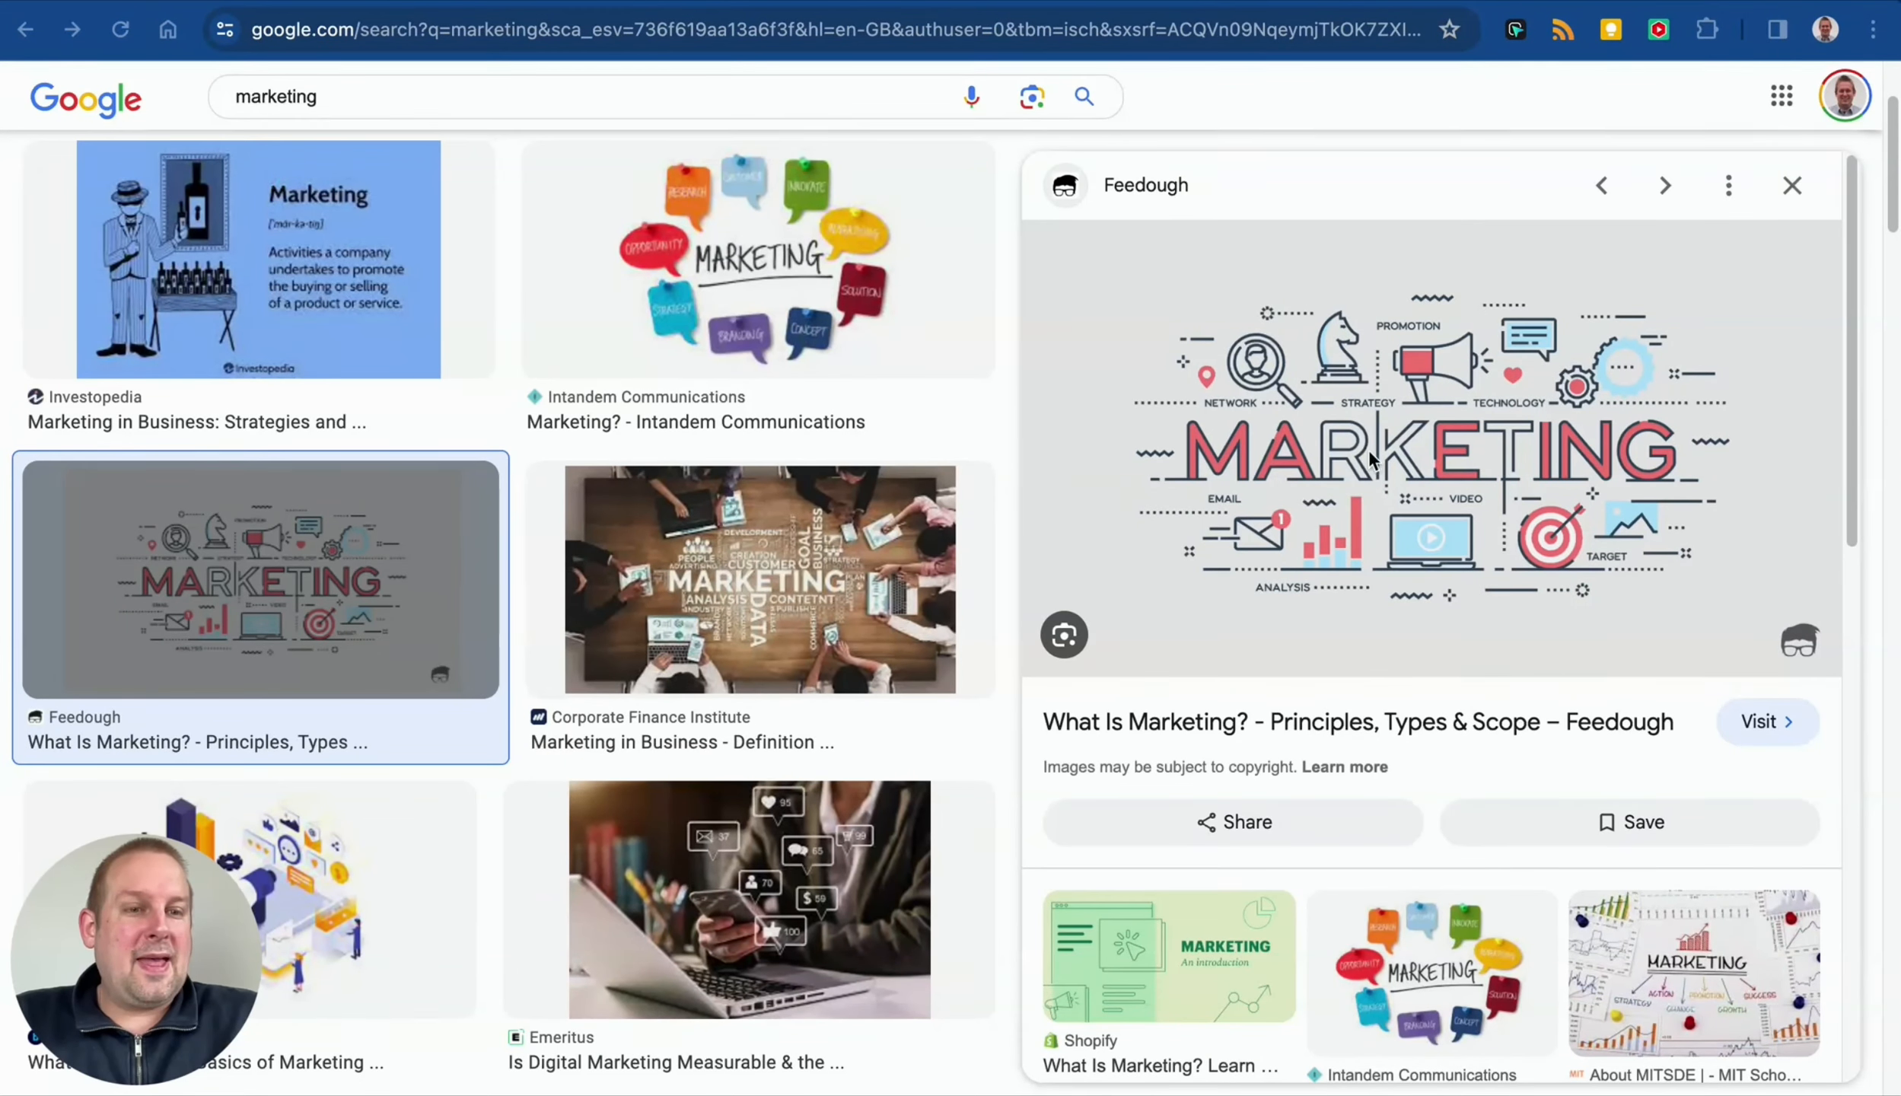
Step: Copy the image address of Feedough's "What Is Marketing?" picture from the Google Images results and enter it as the Image Url in UChat
right_click(1320, 397)
click(1487, 721)
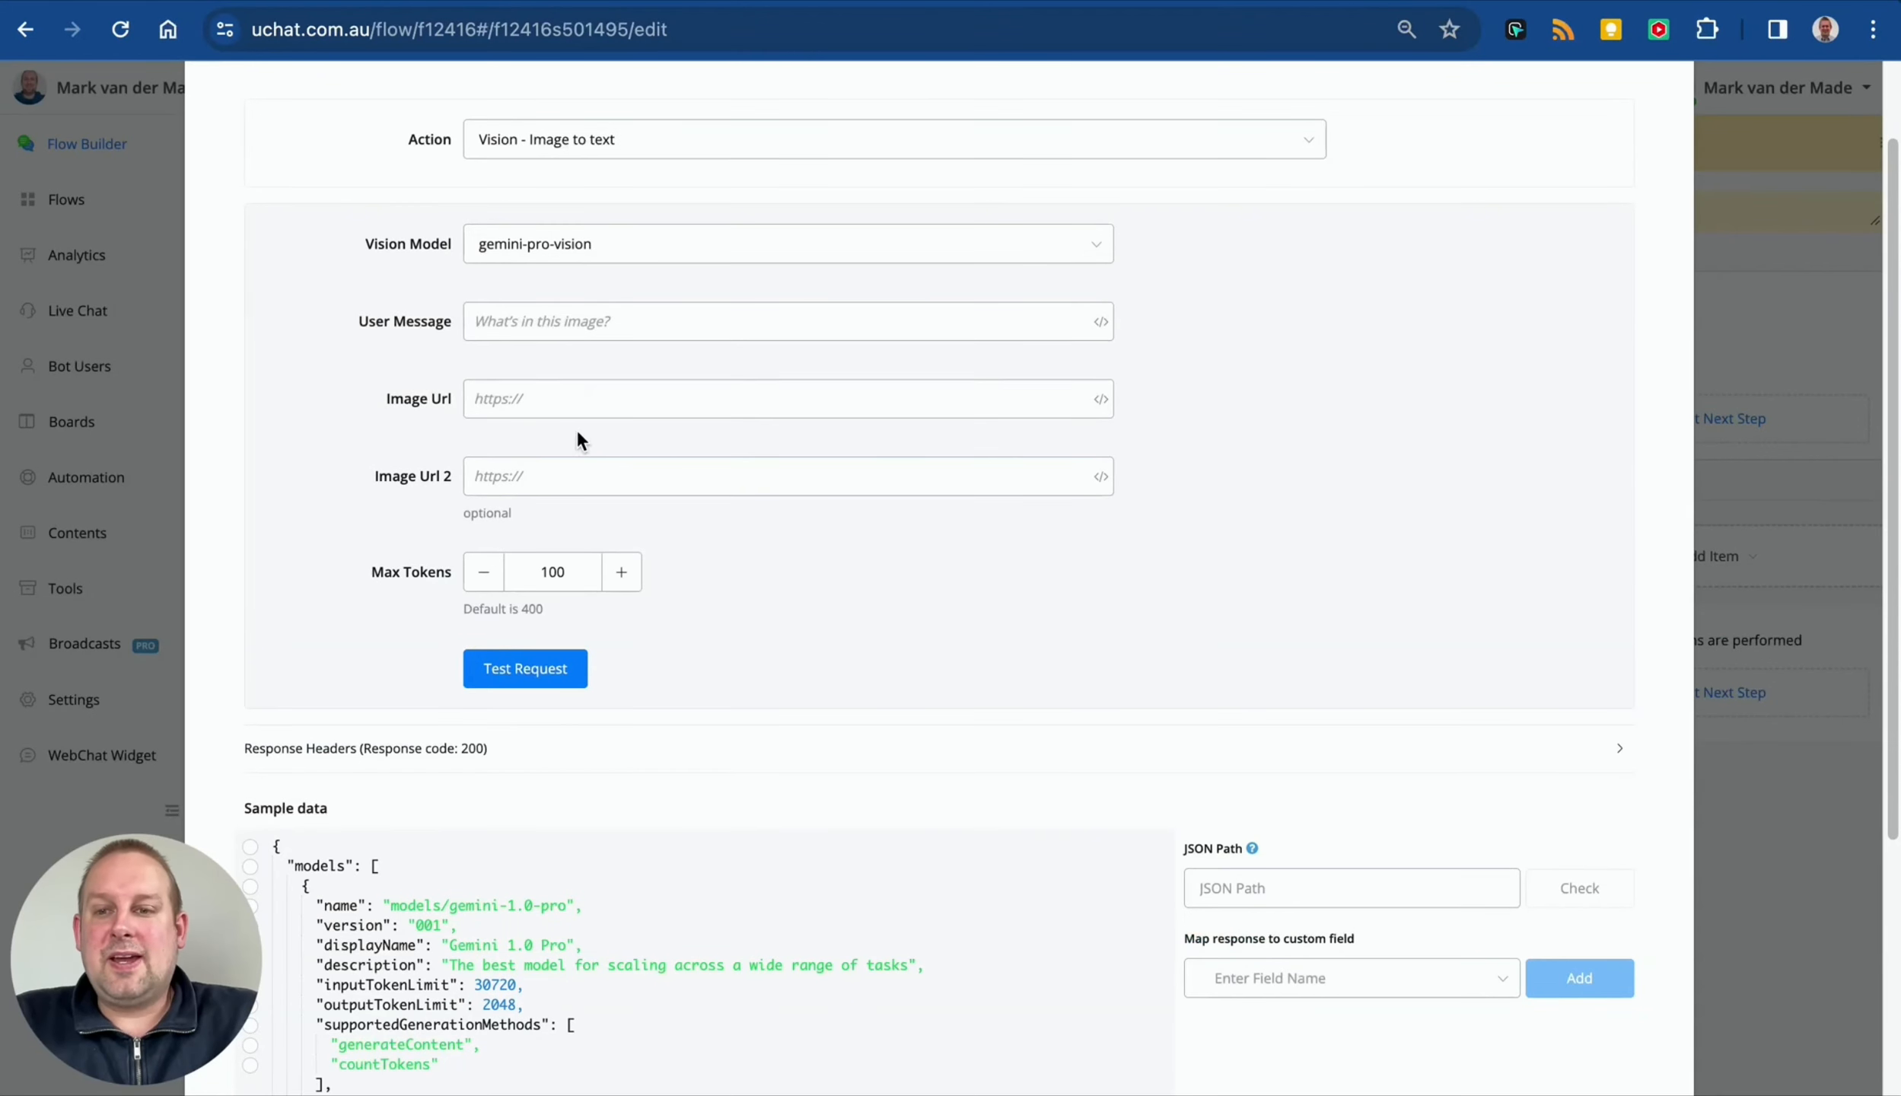
click(577, 399)
right_click(577, 399)
click(675, 590)
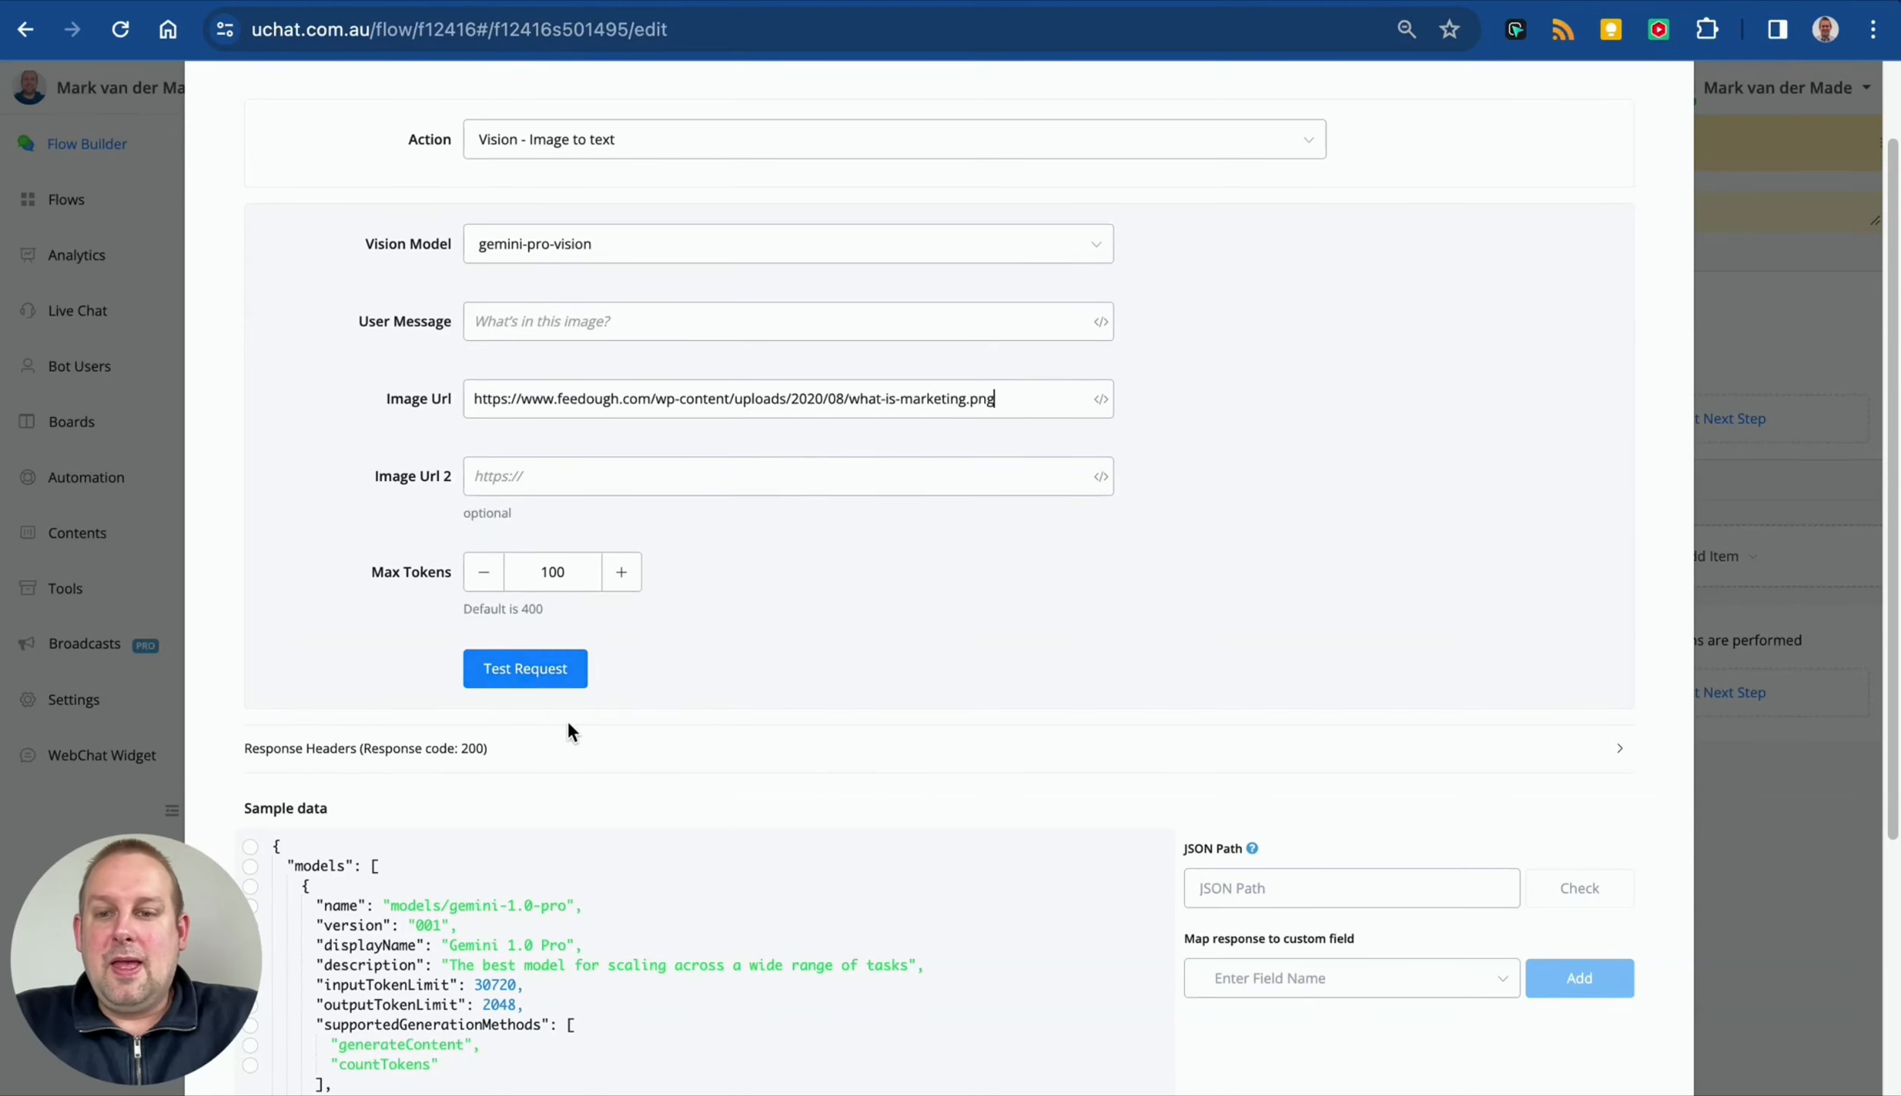
Step: Set the User Message to "What is in this image?" and run the test request
click(628, 319)
text(What)
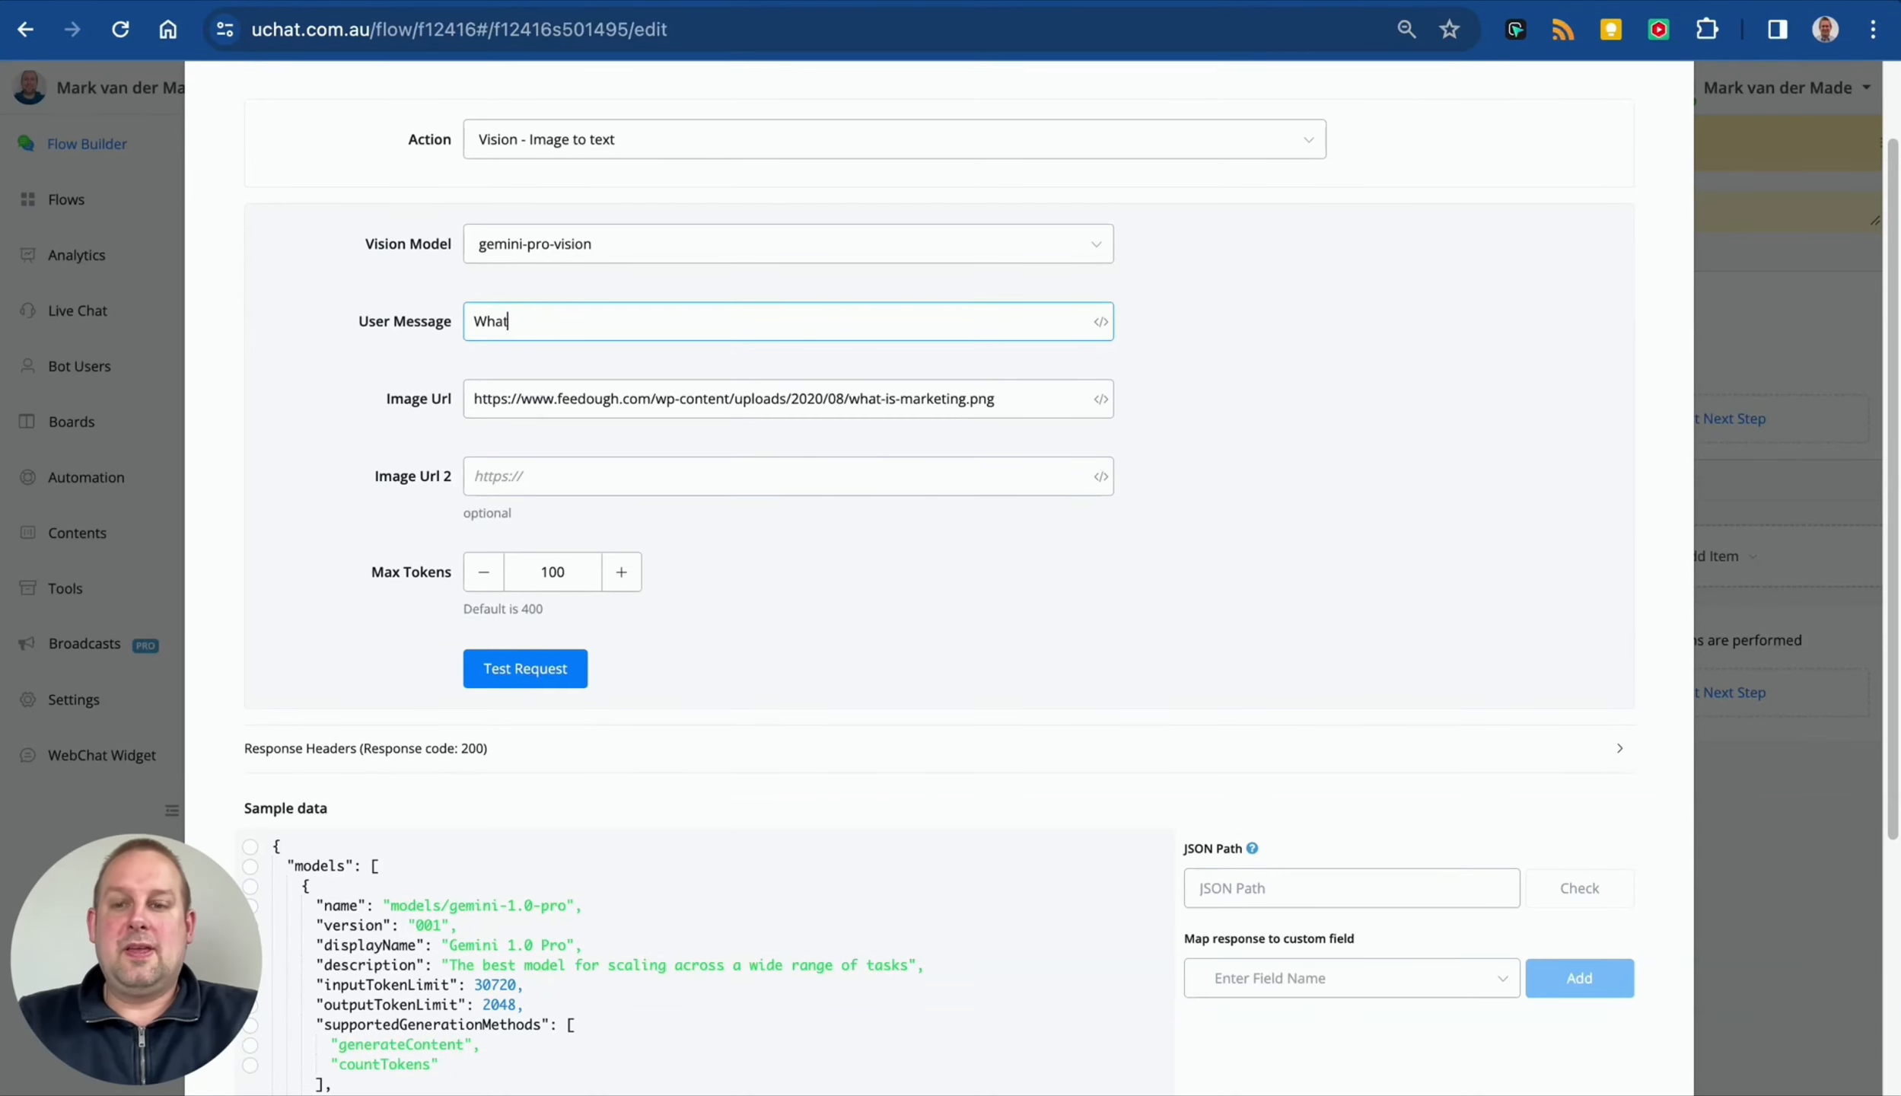
text( is in this image?)
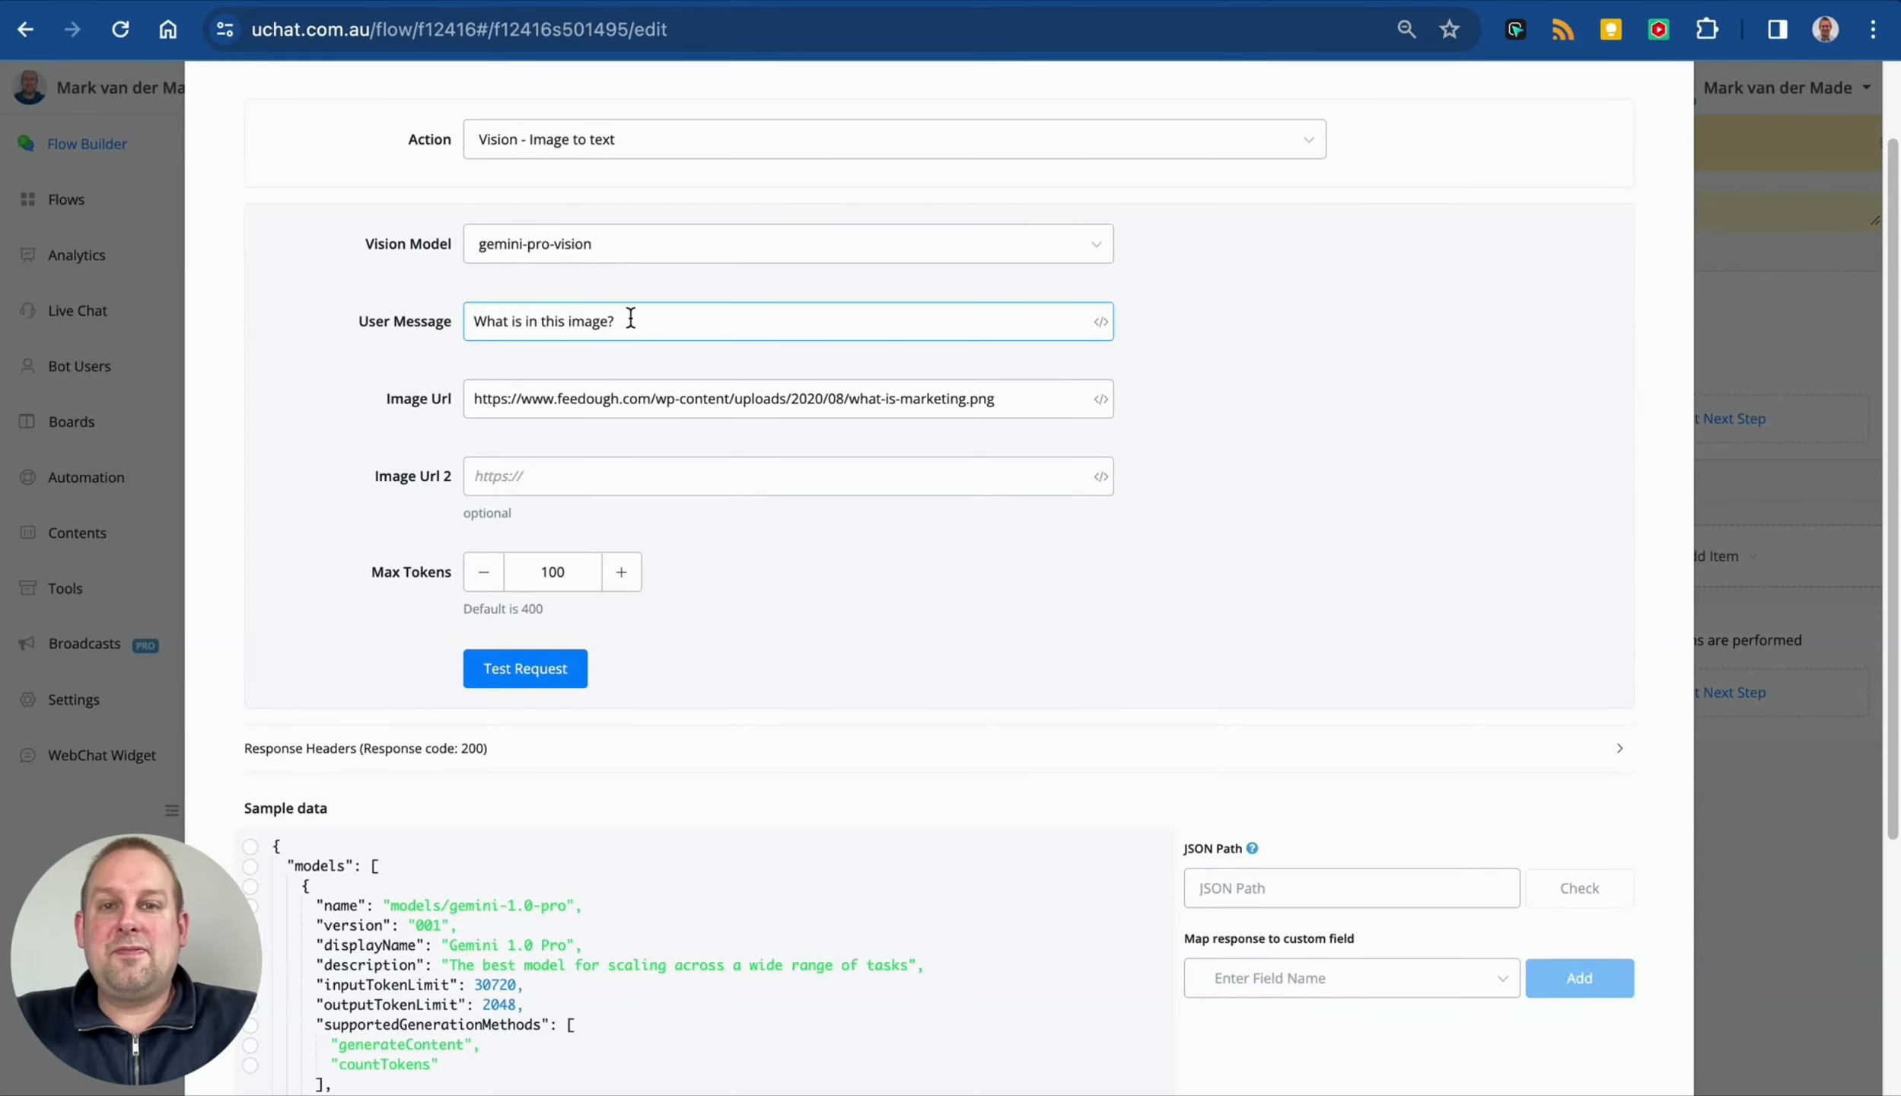
click(545, 680)
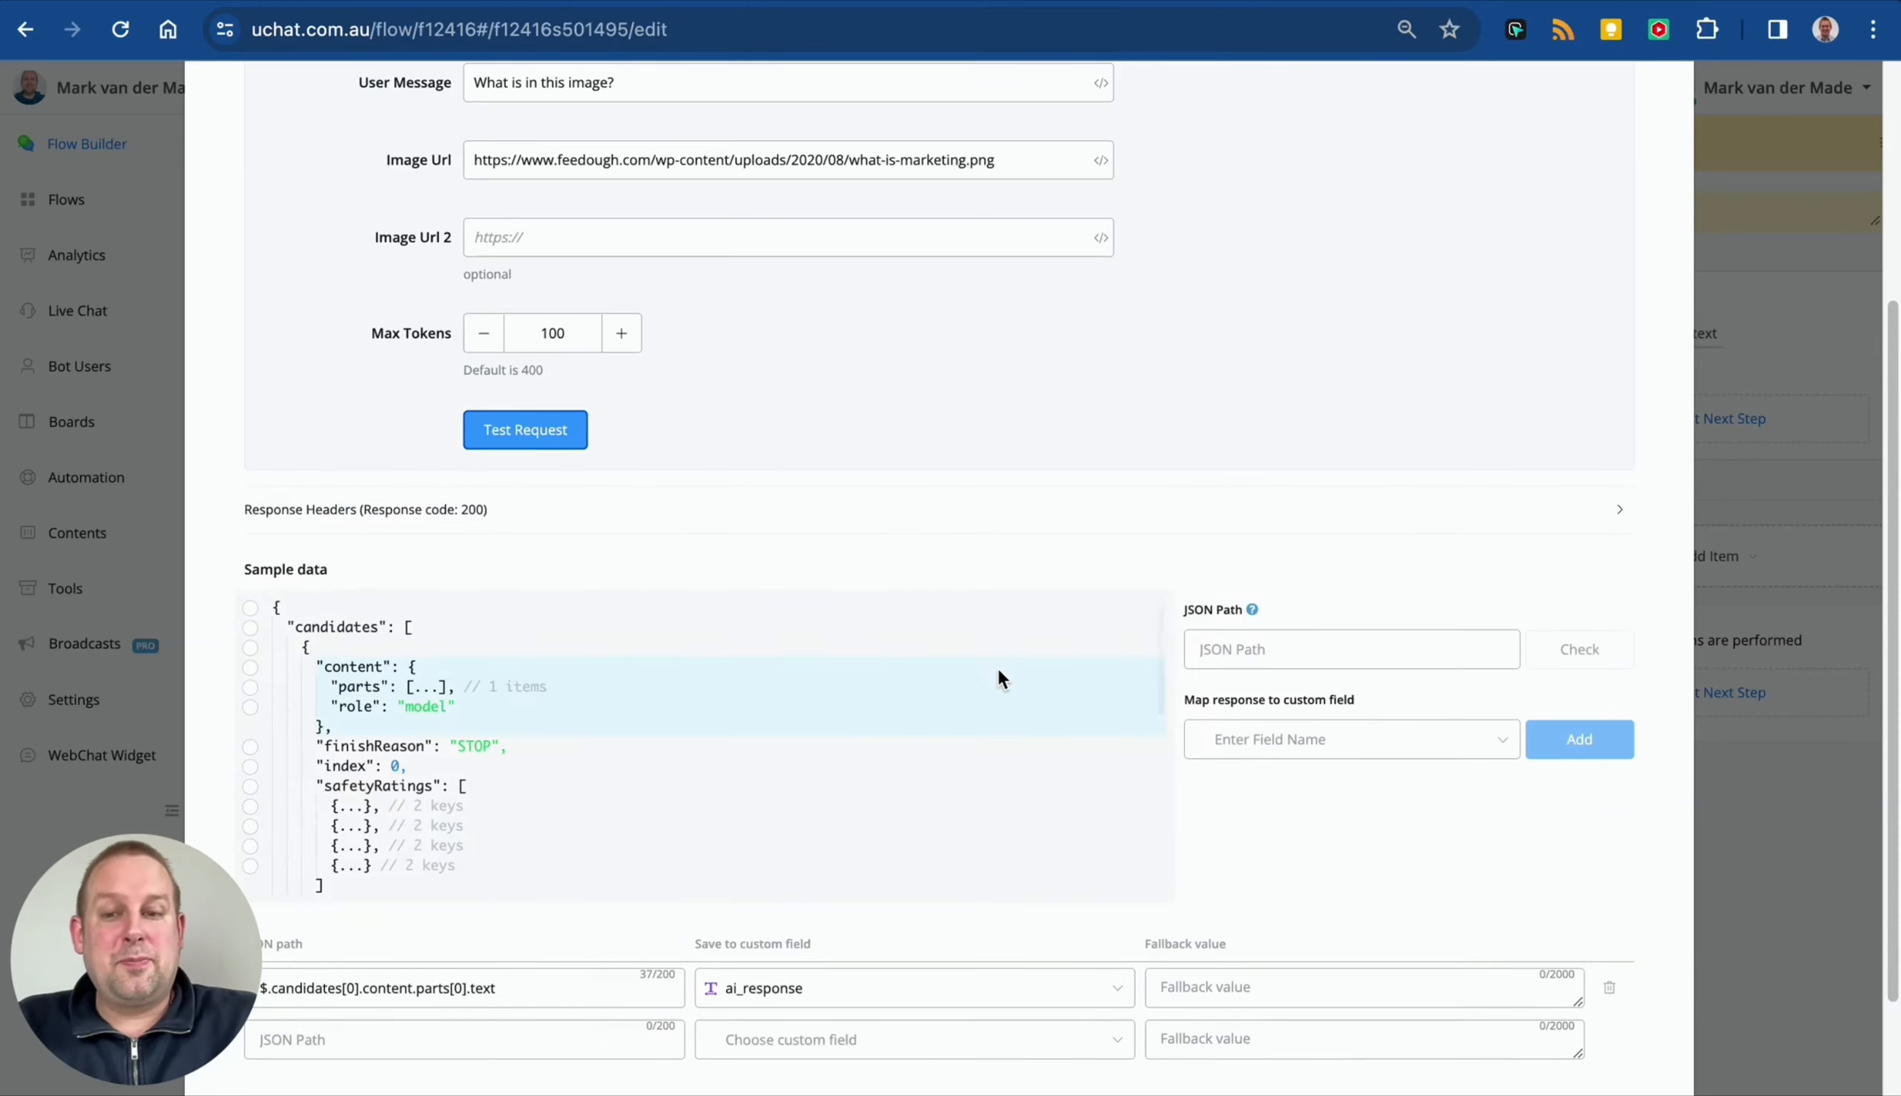
Step: Expand the candidate's content parts in the sample data and examine the reply text and the promptFeedback safety ratings
scroll(486, 617, down, 2)
scroll(487, 616, up, 2)
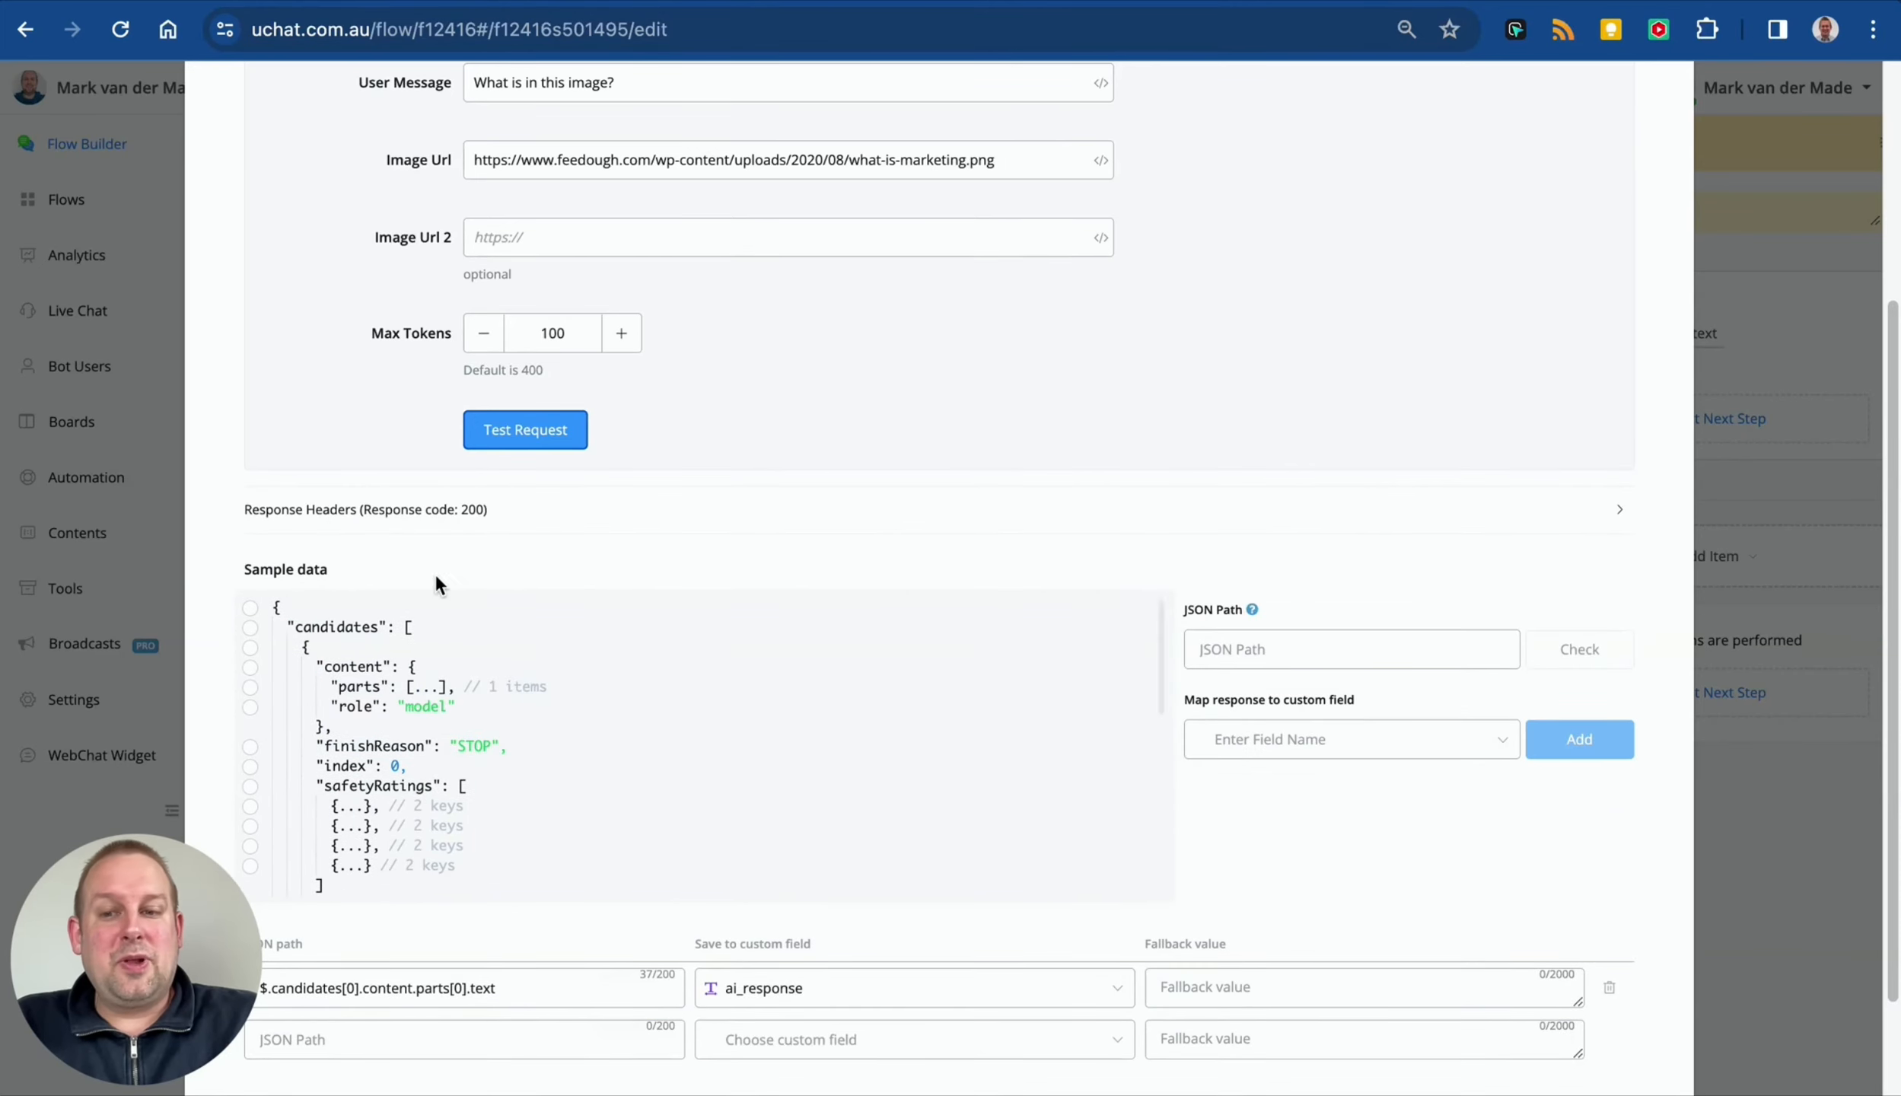
click(430, 688)
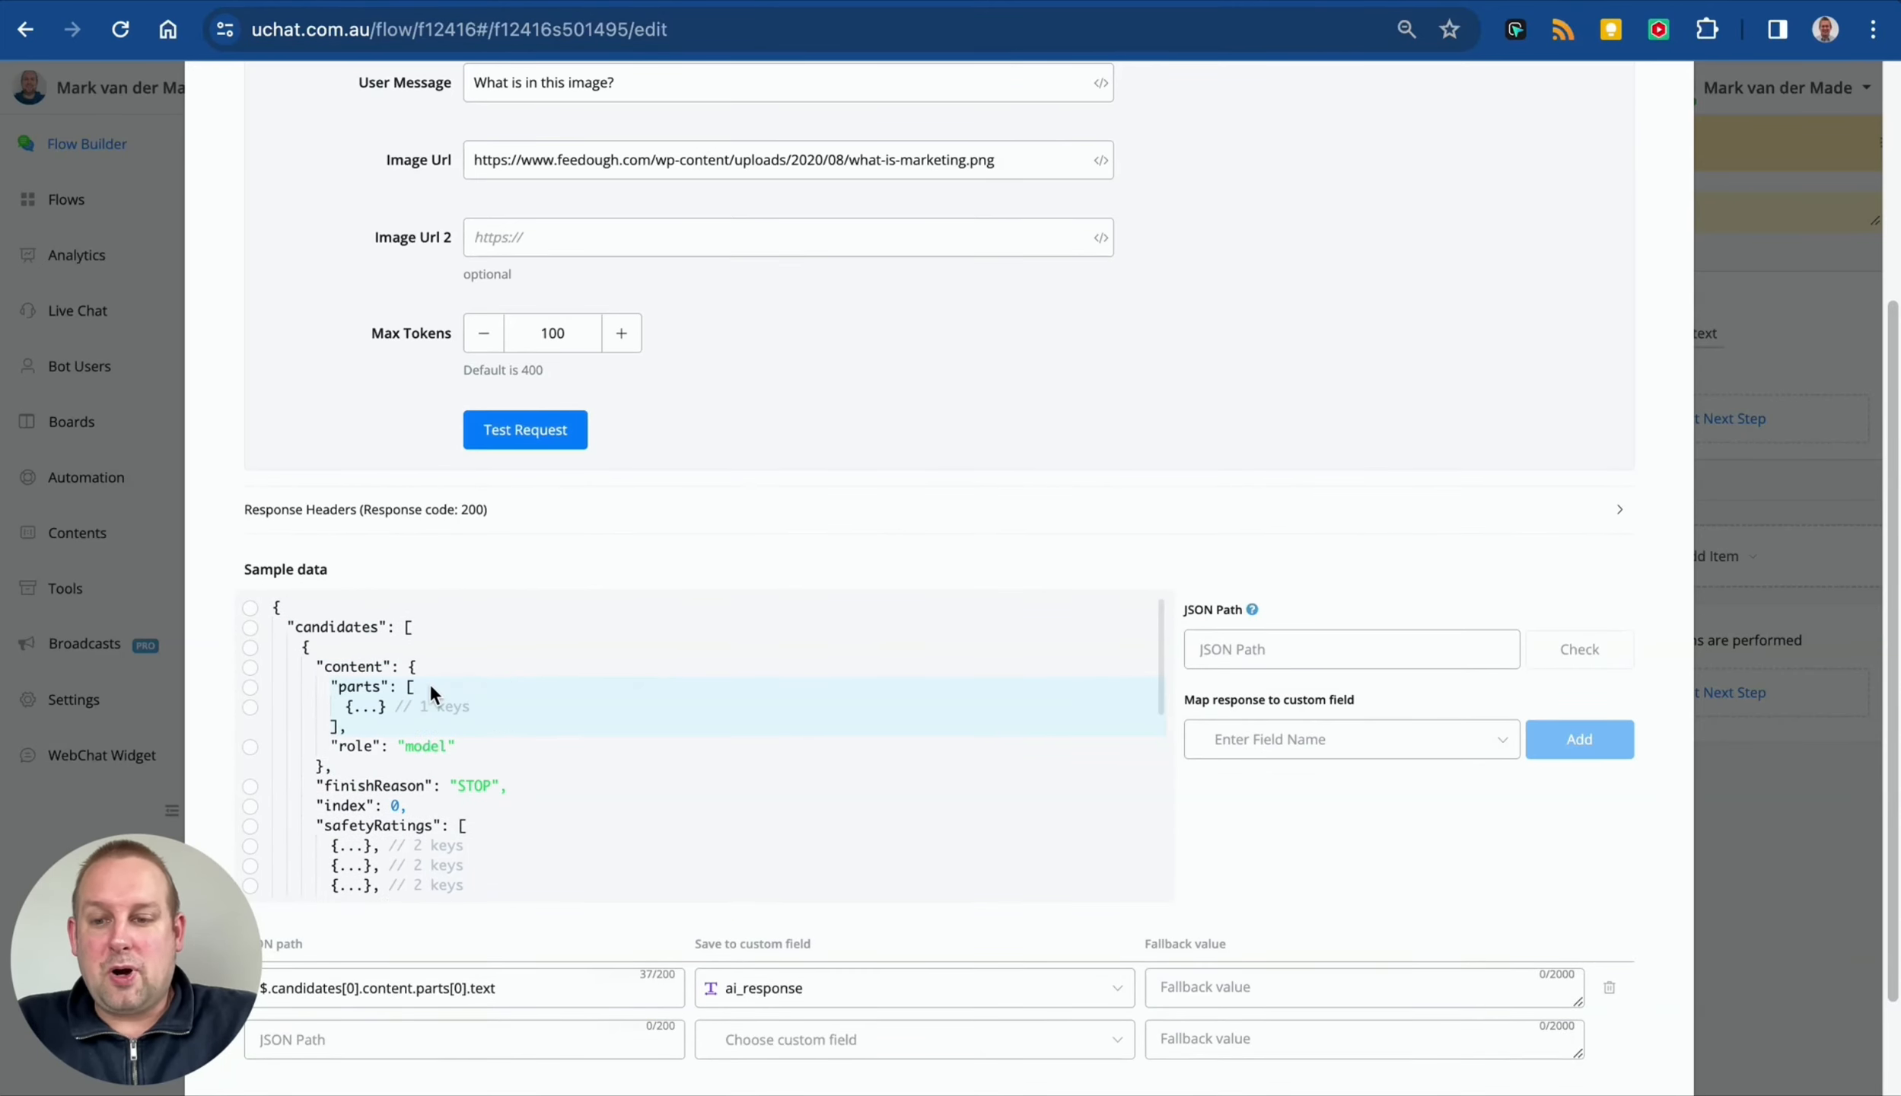
click(356, 709)
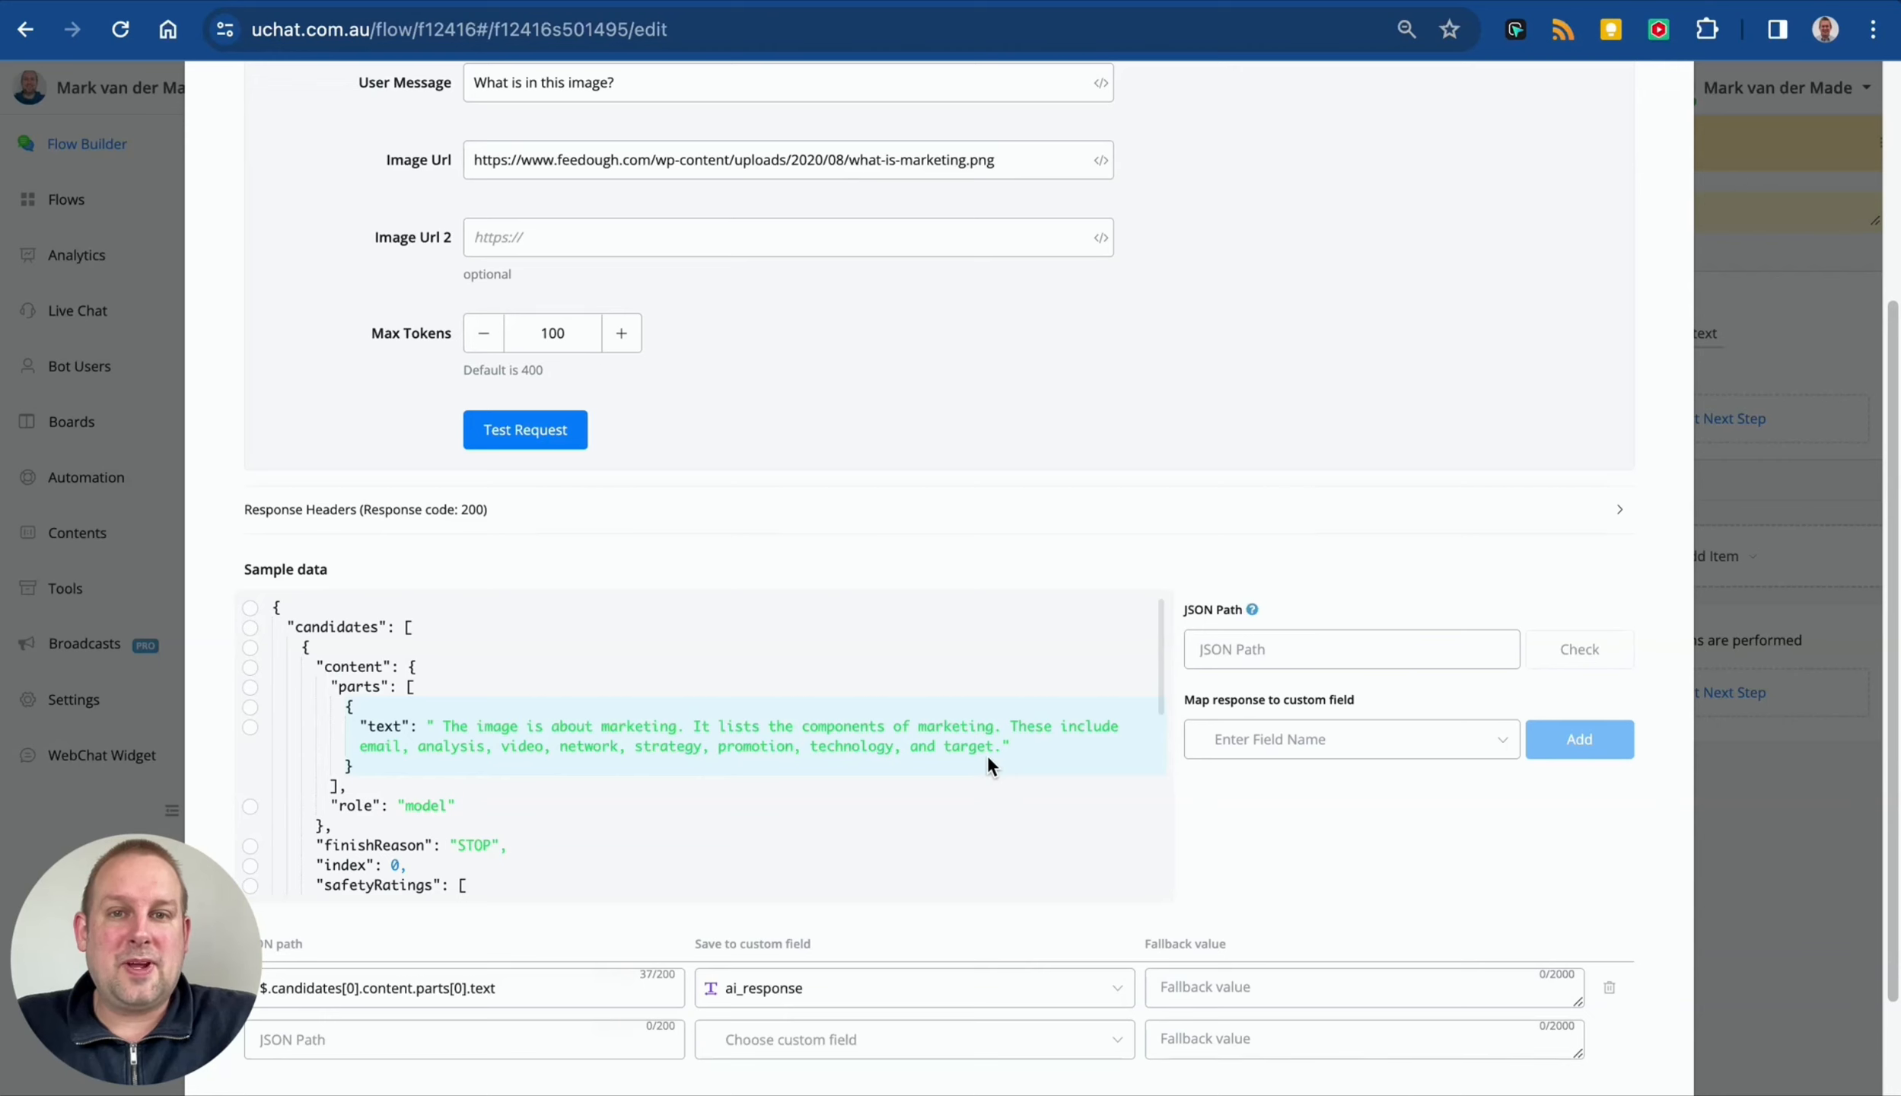
scroll(1014, 756, down, 2)
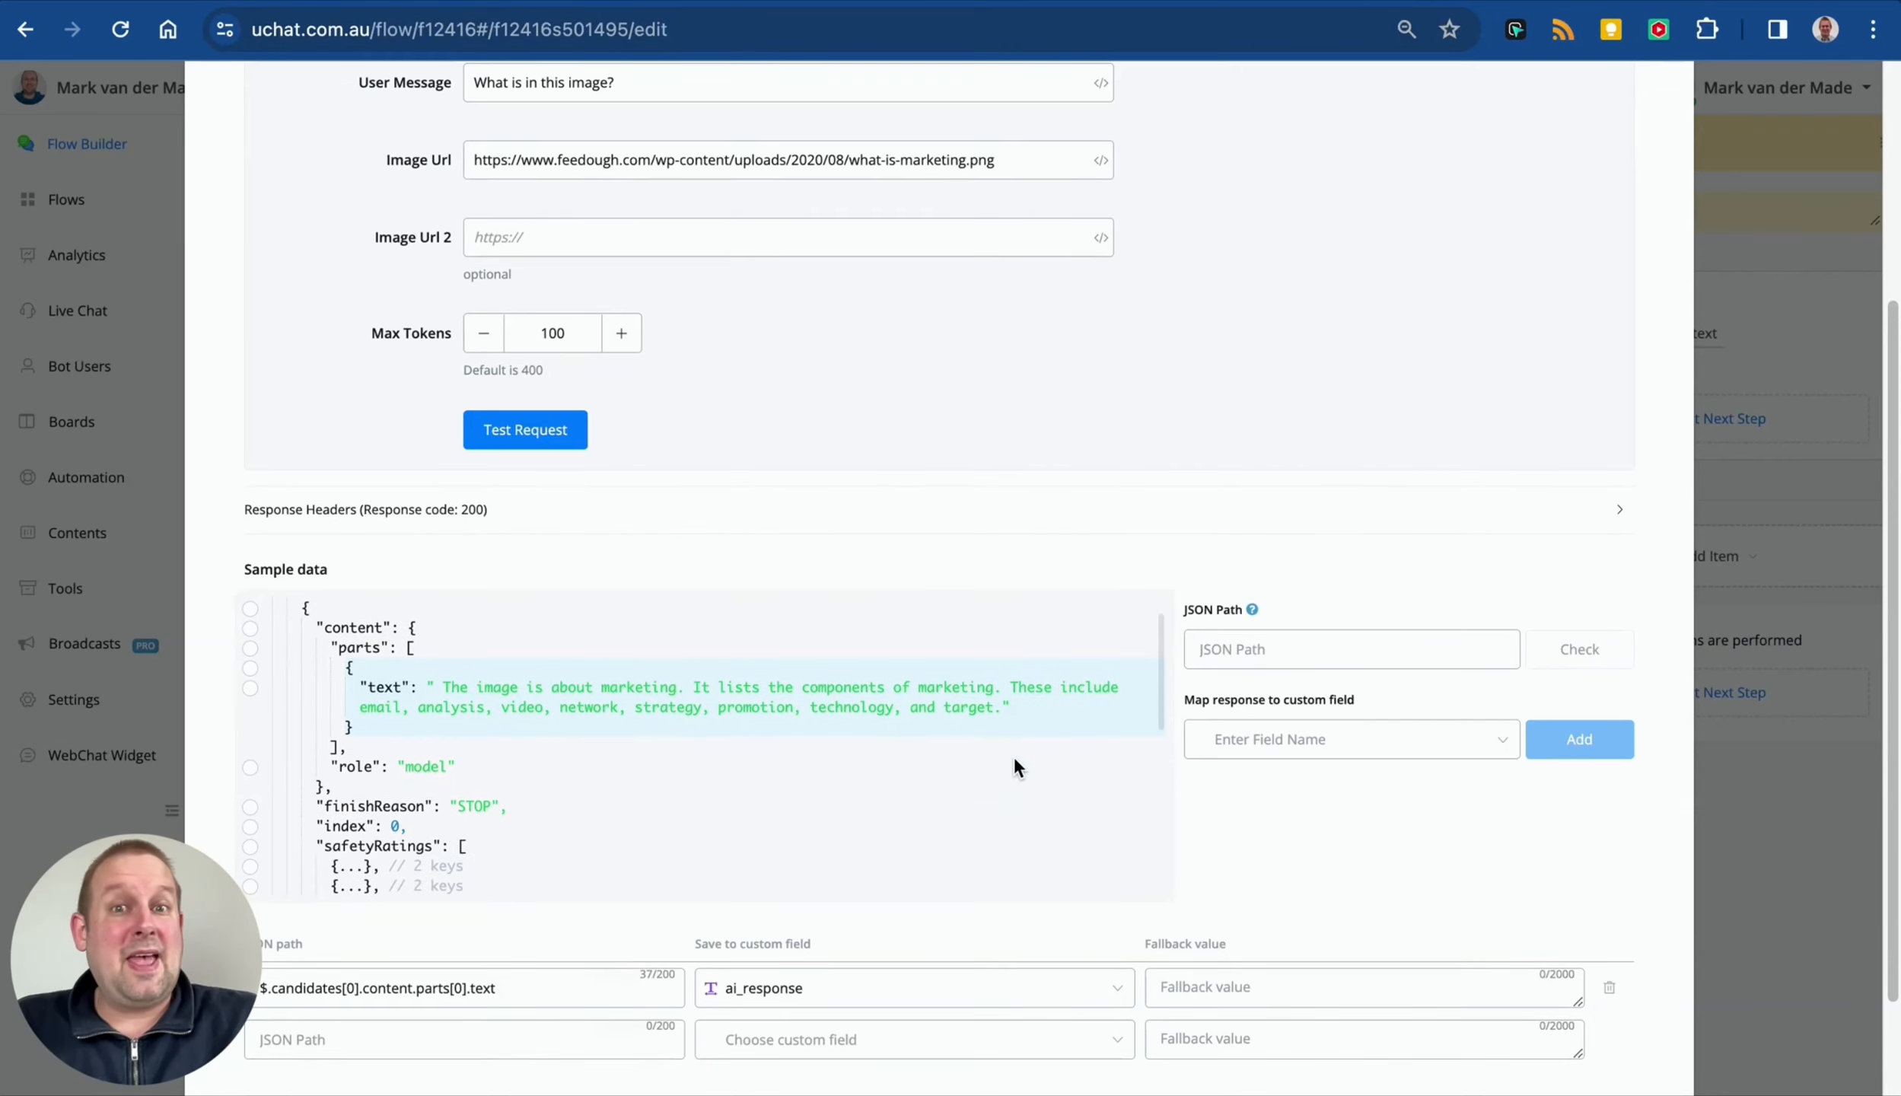
scroll(1015, 756, down, 5)
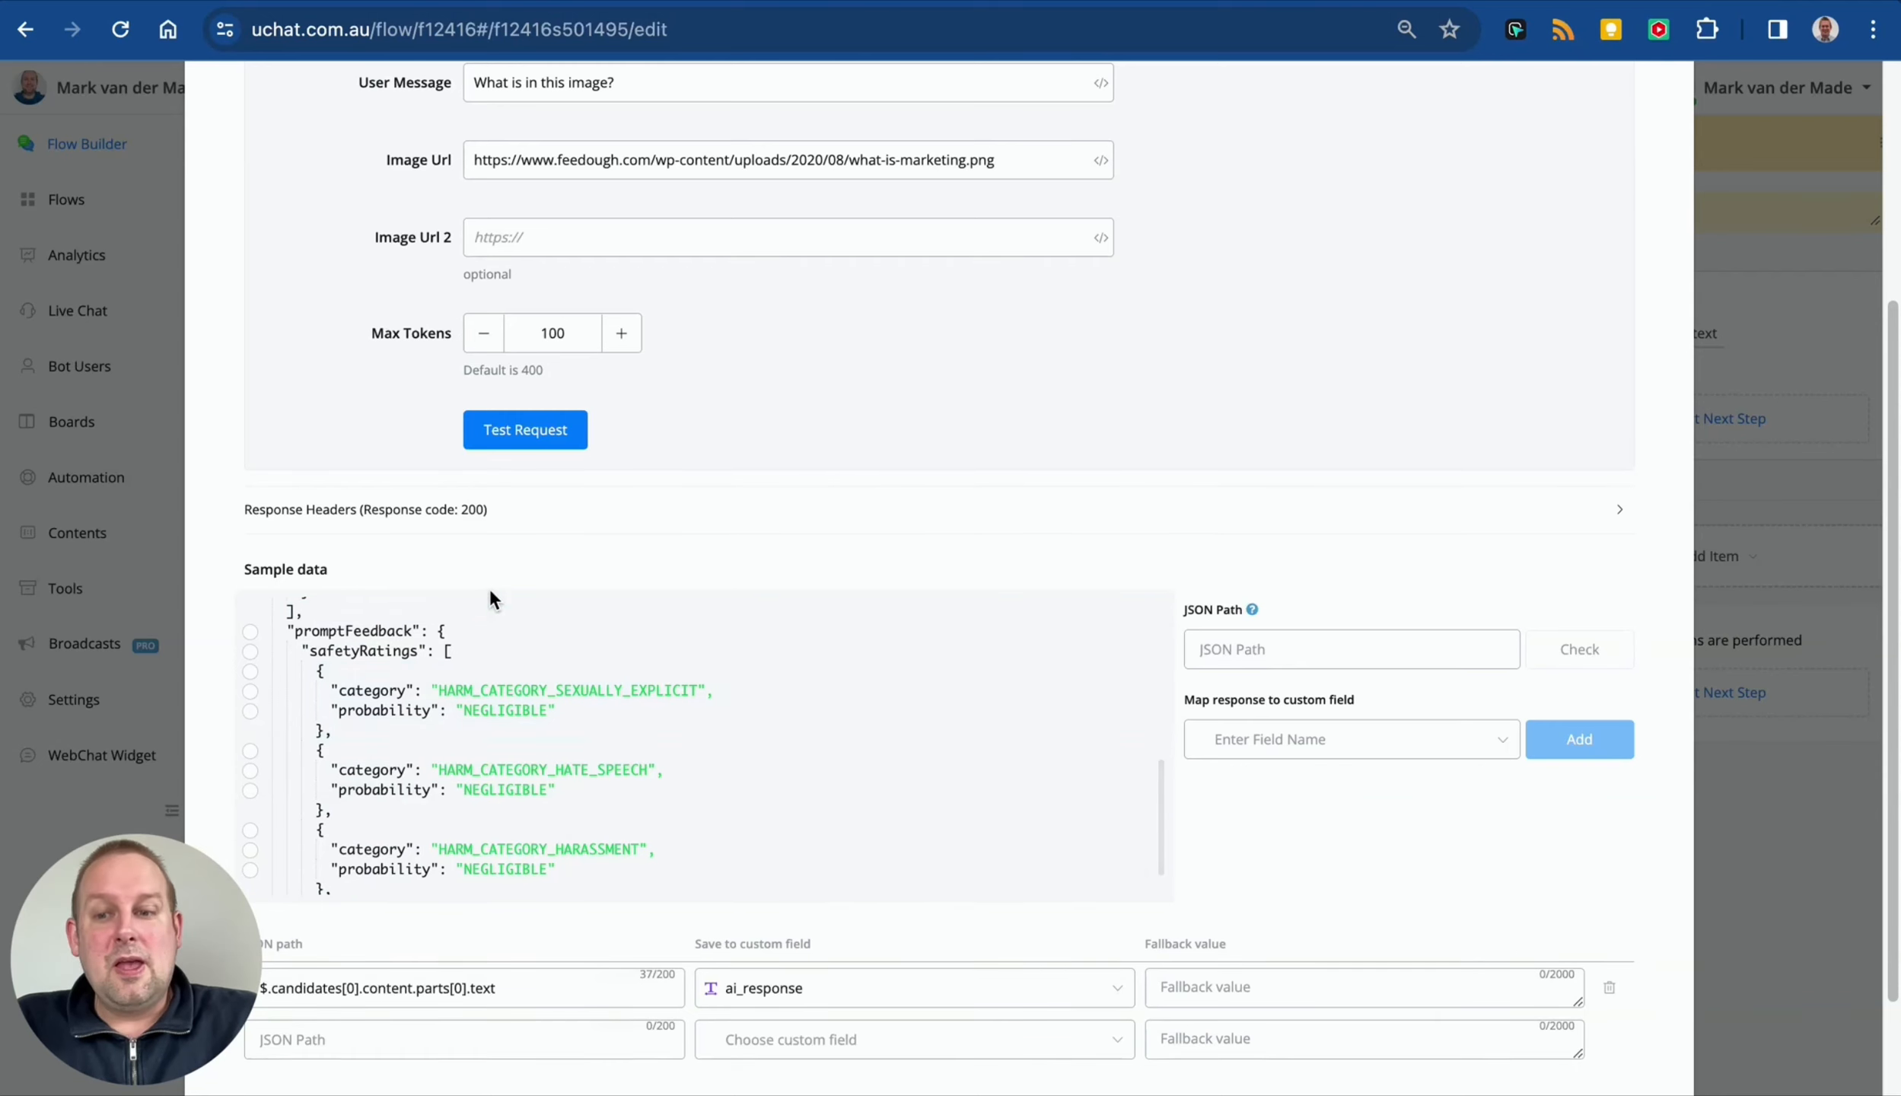
scroll(490, 895, down, 2)
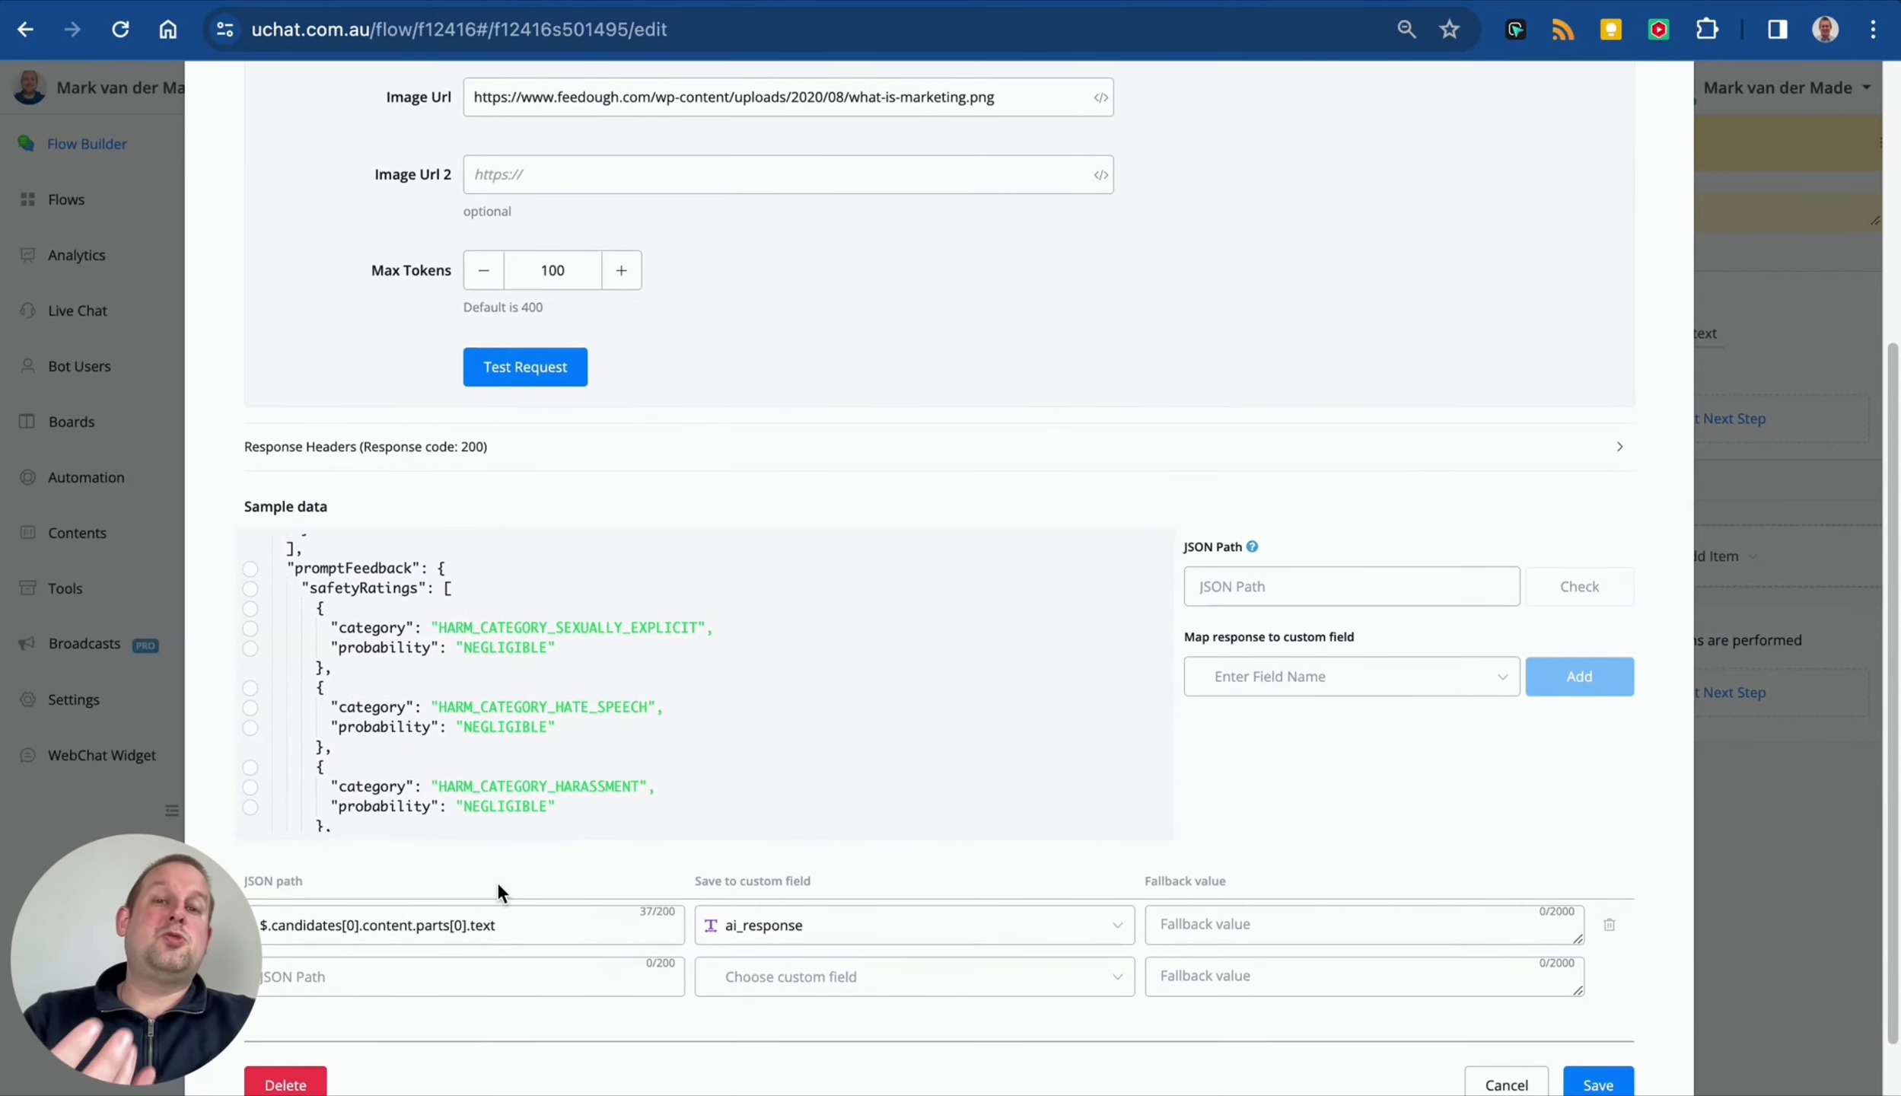
scroll(500, 874, down, 1)
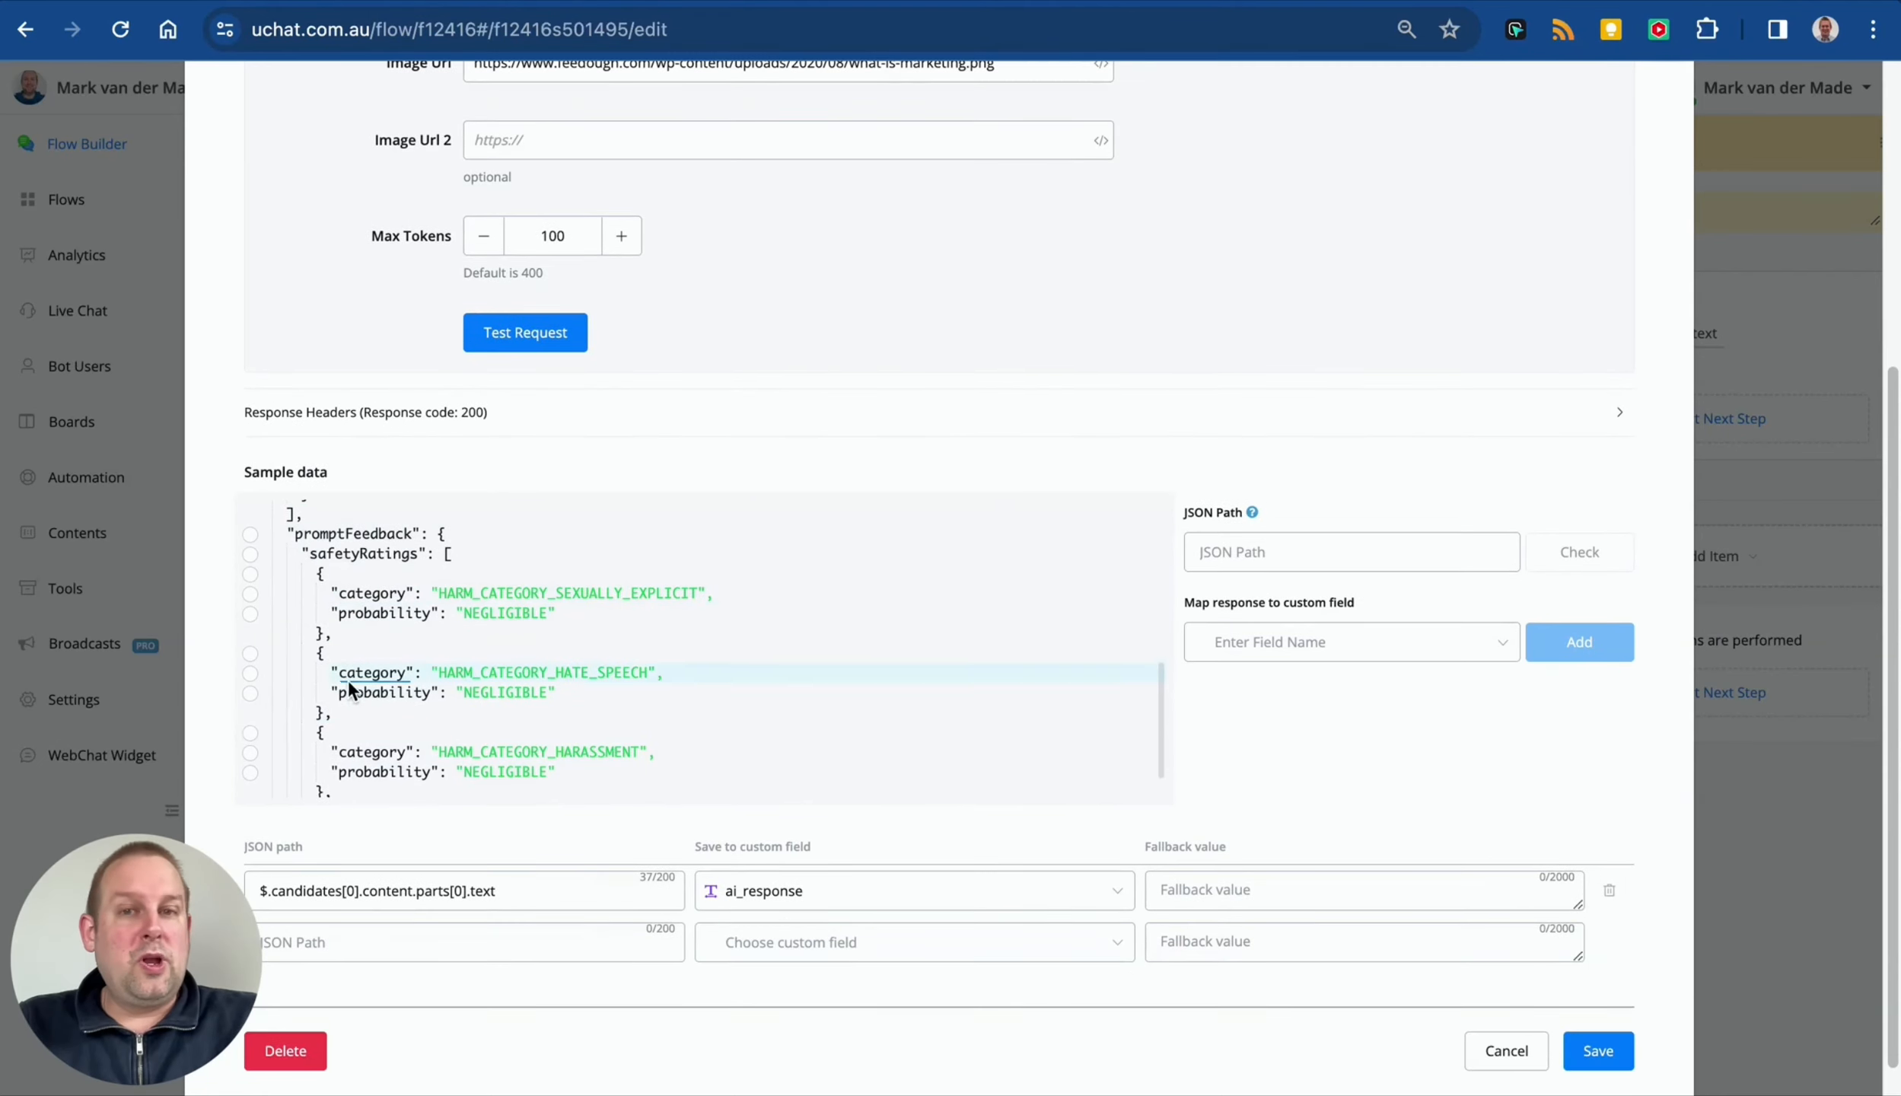